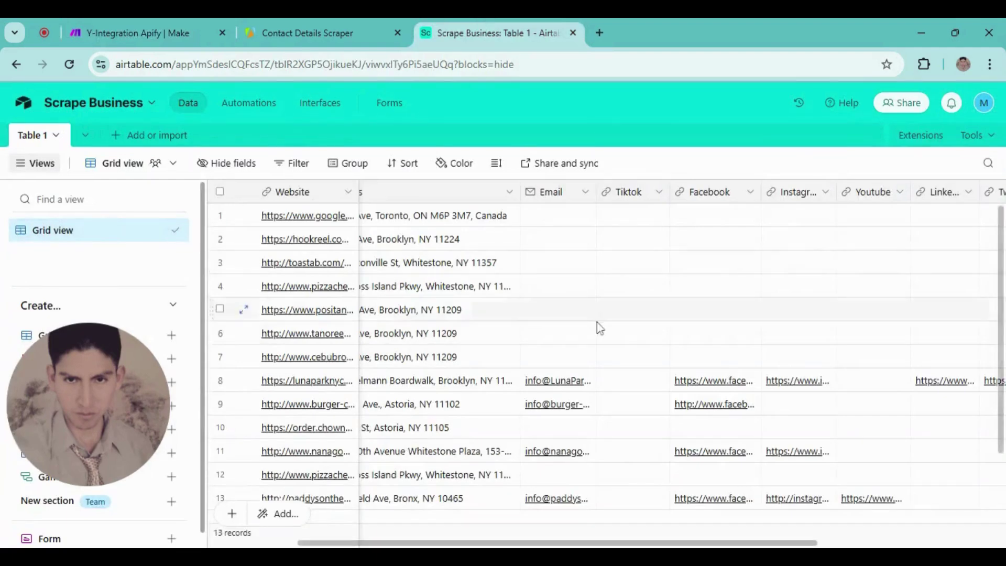
- Open the Paddy's on the Bay website from the last record in the table and skim through its page
scroll(386, 426, "down", 2)
scroll(429, 304, "up", 2)
scroll(429, 304, "down", 2)
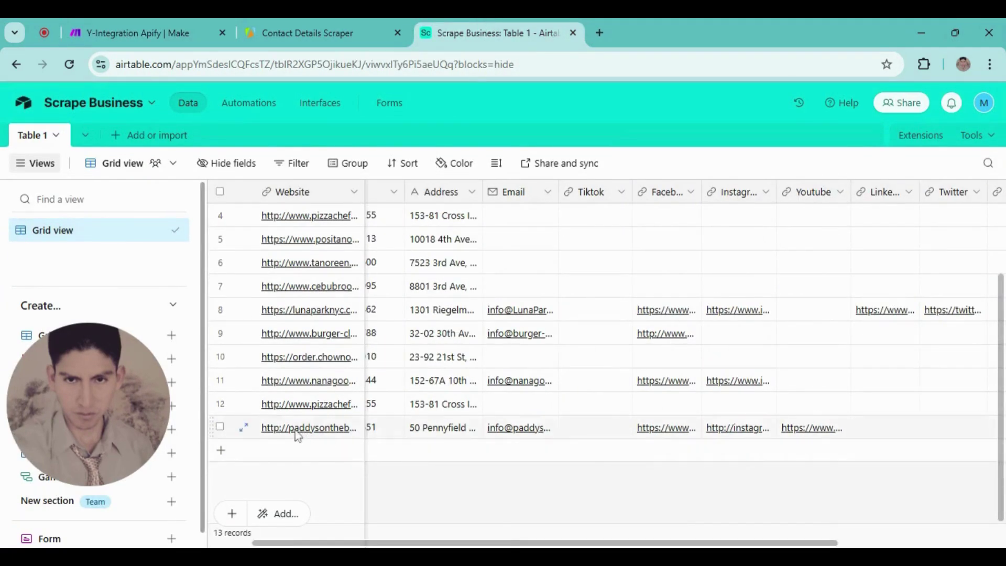
left_click(282, 437)
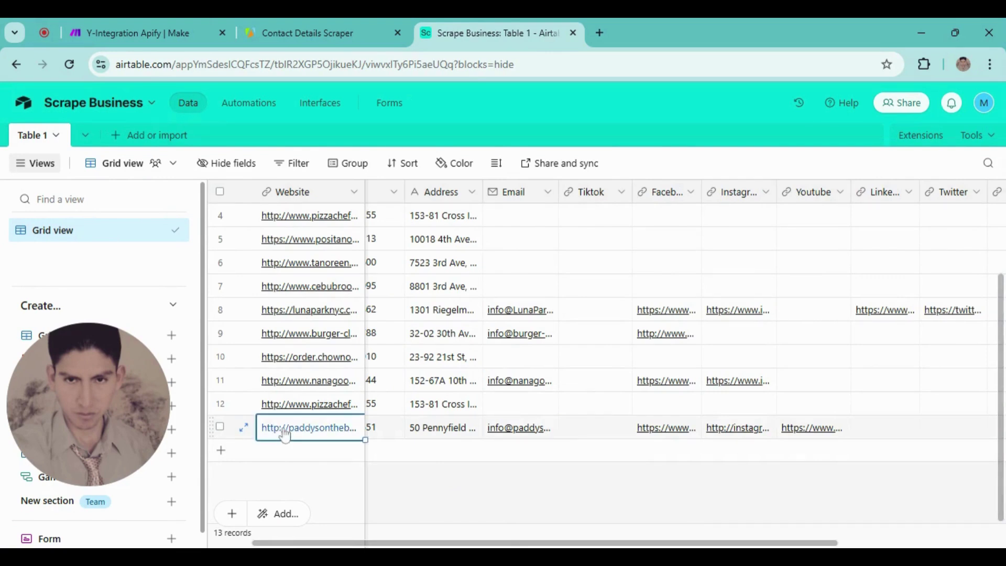
key("space")
left_click_drag(366, 244, 80, 254)
left_click_drag(665, 25, 666, 27)
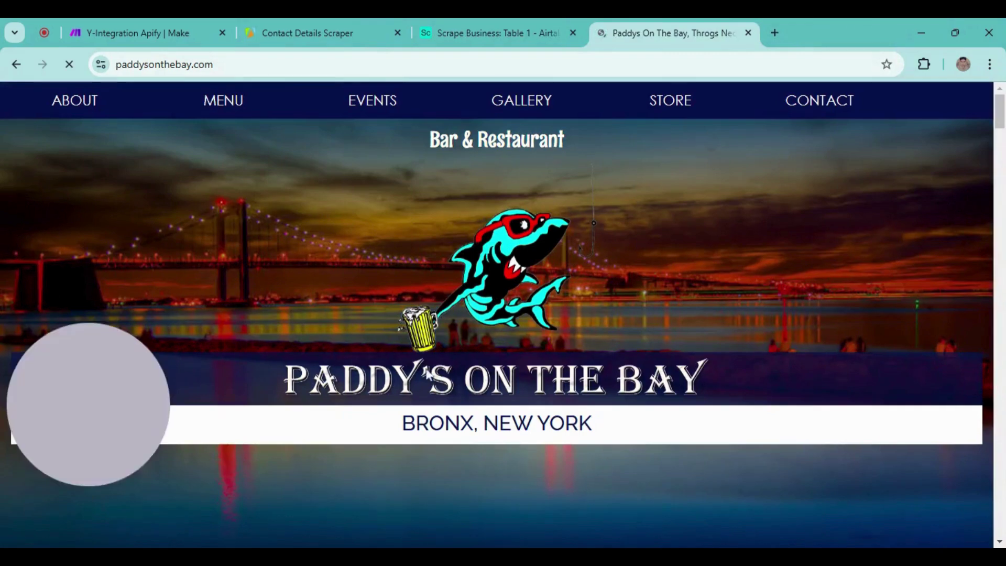
scroll(470, 292, "down", 10)
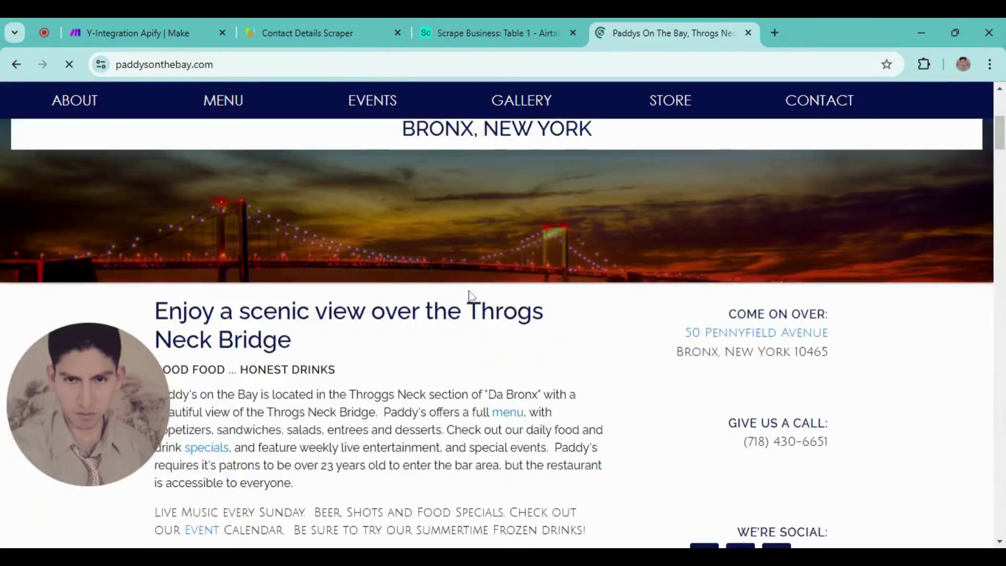
scroll(452, 314, "down", 20)
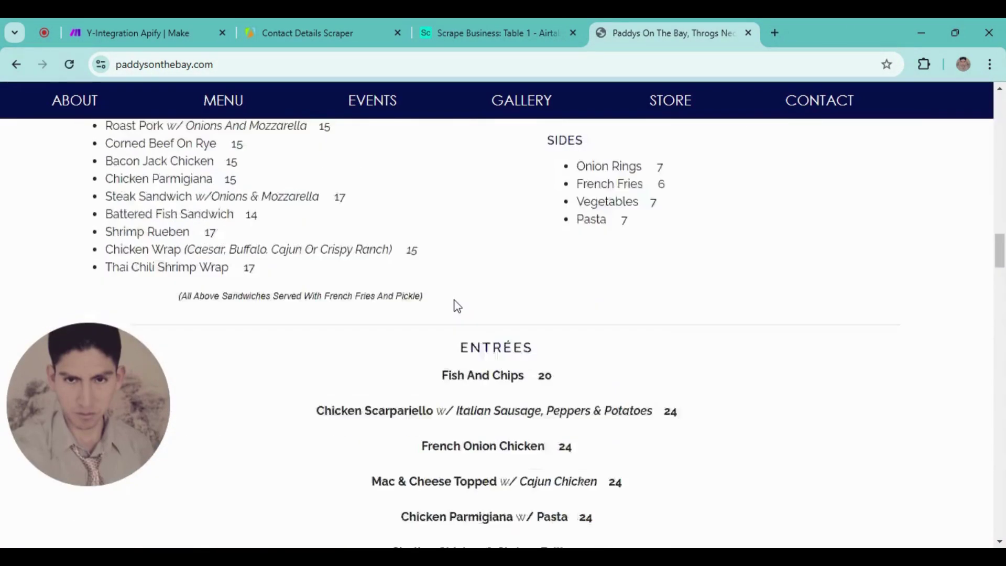
scroll(450, 315, "down", 20)
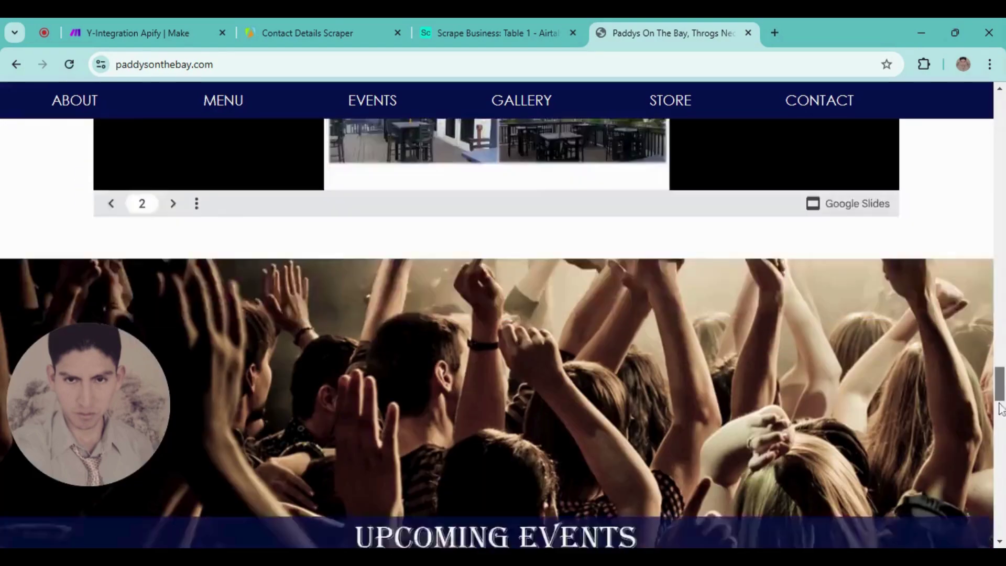
left_click_drag(1000, 409, 1000, 89)
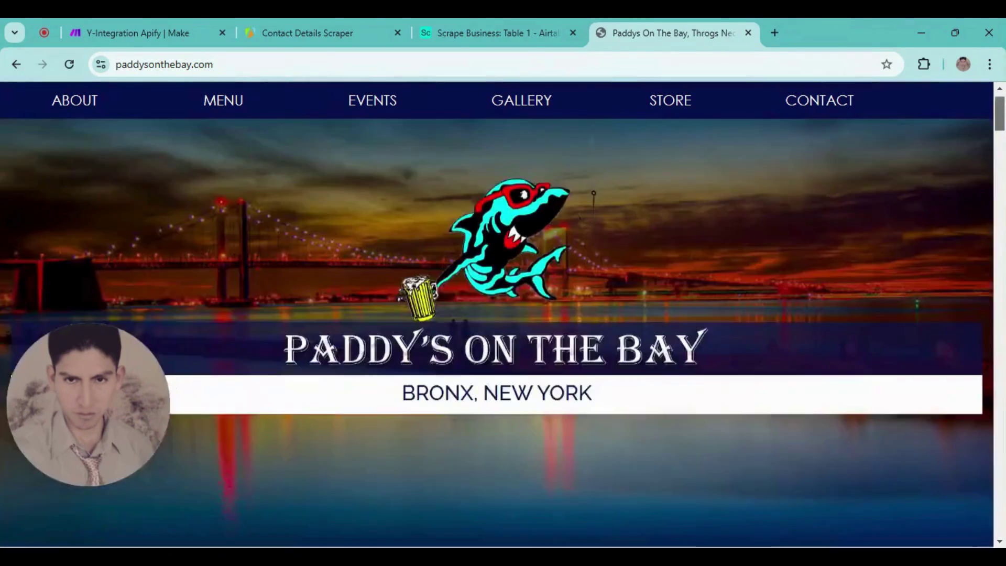
- Return to the Airtable base and review the contact and social media fields in the expanded paddysonthebay.com record
left_click(498, 32)
scroll(339, 377, "up", 2)
scroll(339, 377, "up", 1)
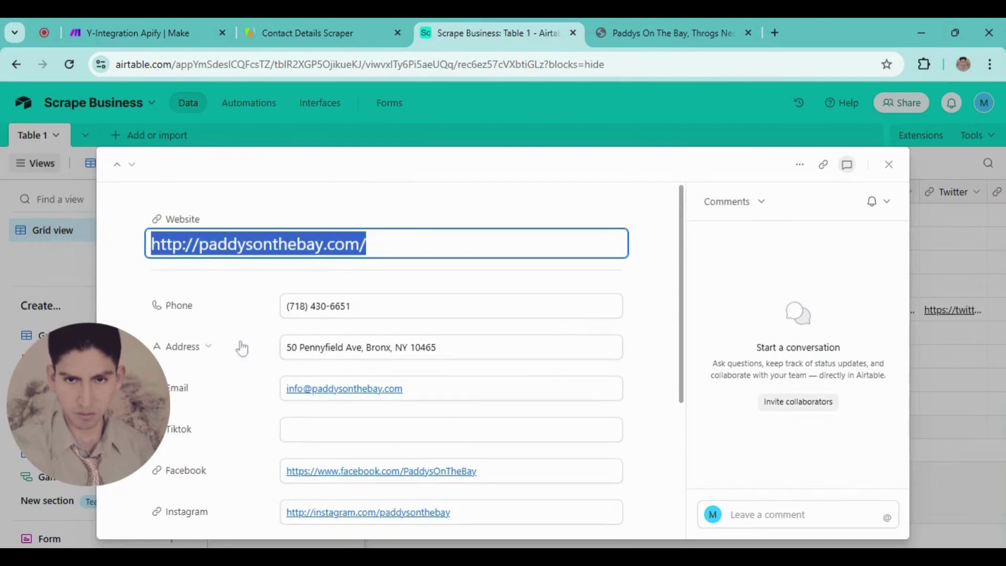
scroll(292, 249, "down", 3)
scroll(292, 249, "up", 2)
scroll(304, 293, "up", 1)
scroll(314, 367, "down", 2)
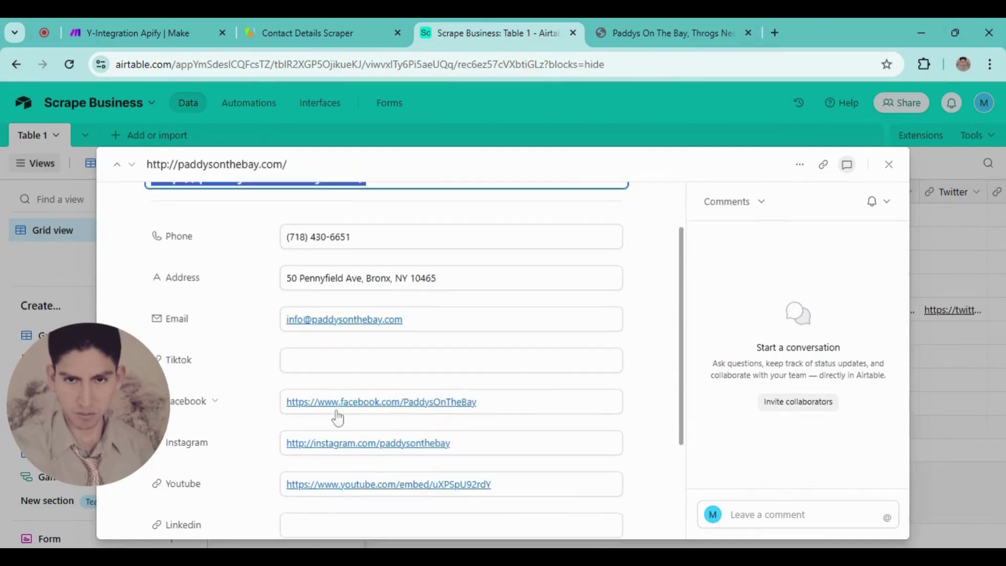
scroll(218, 359, "down", 1)
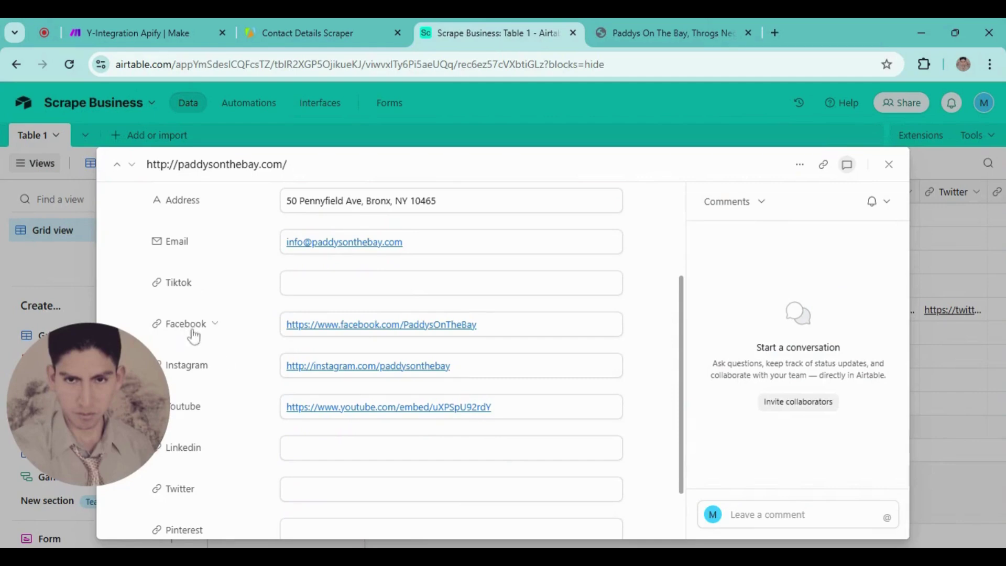
- Check the Facebook, Instagram and YouTube links stored in the paddysonthebay.com record
left_click(302, 325)
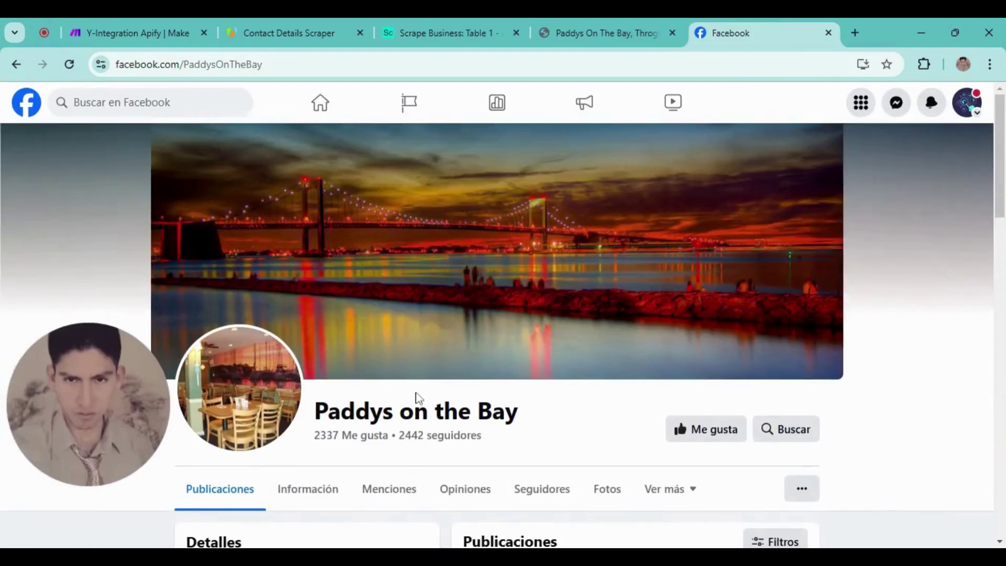
key("ctrl+w")
left_click_drag(450, 365, 291, 365)
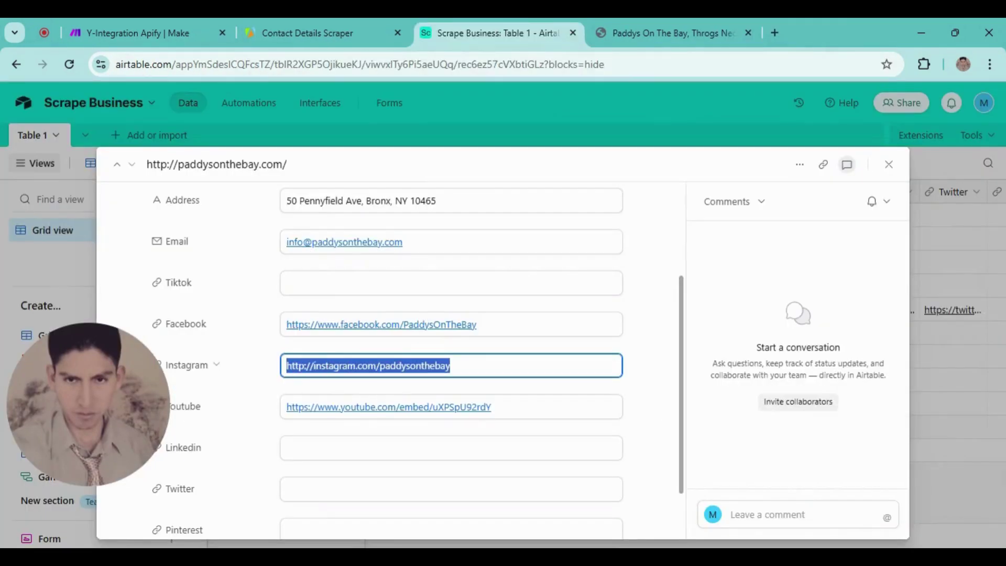
scroll(309, 414, "down", 2)
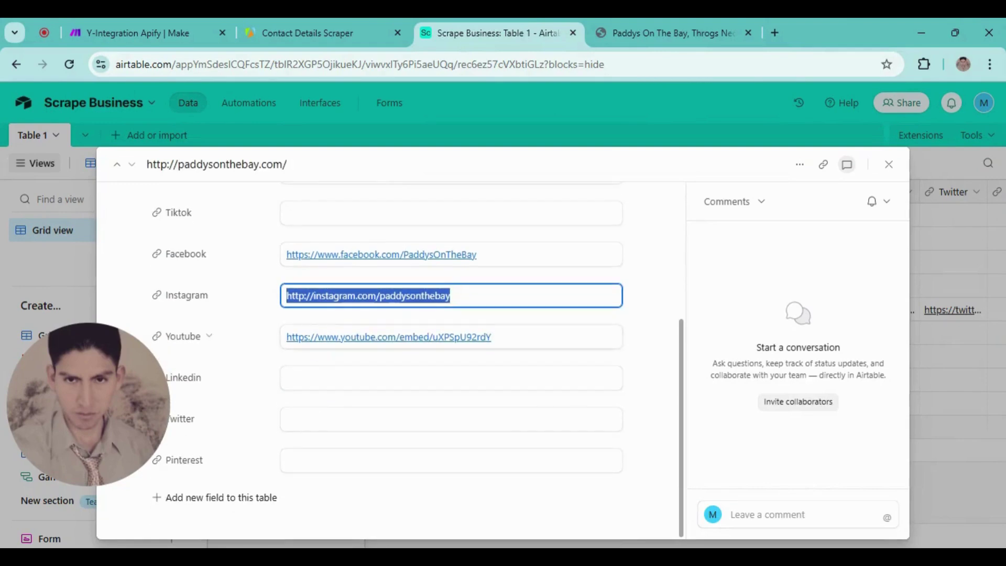
left_click(487, 341)
left_click_drag(487, 342, 234, 341)
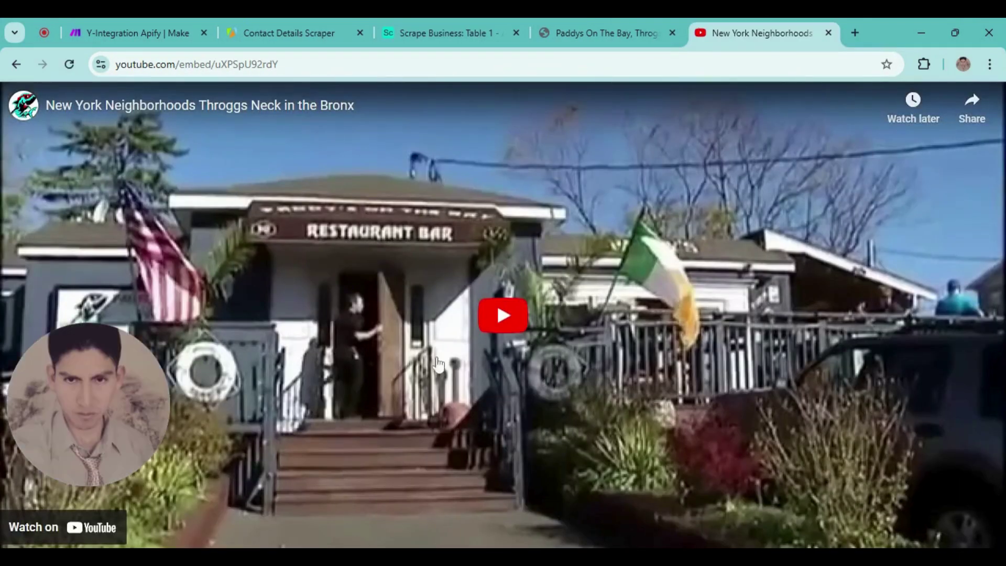
left_click(439, 364)
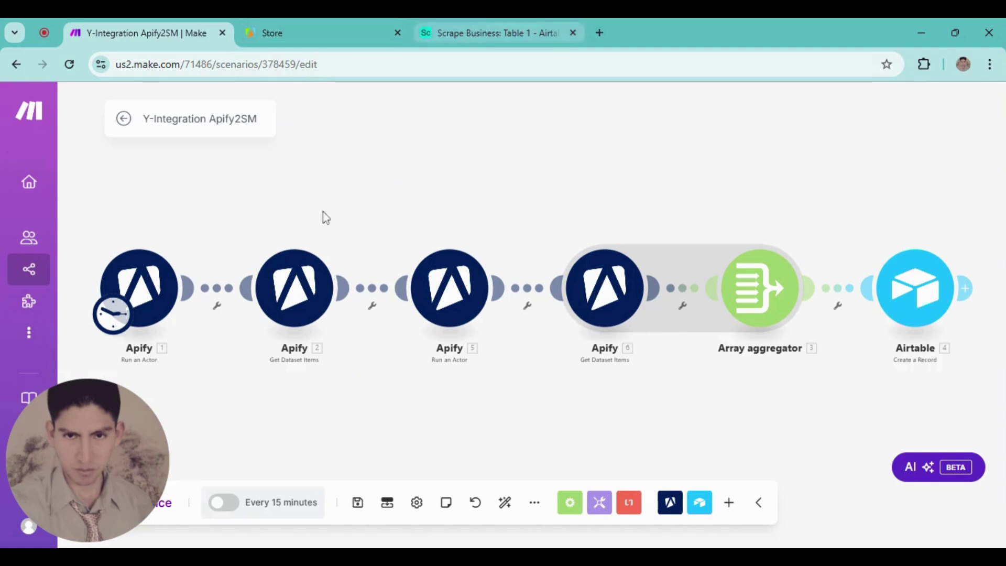
- Look at the Airtable base, then return to Make and open the Y-Integration Apify scenario for editing
left_click(486, 28)
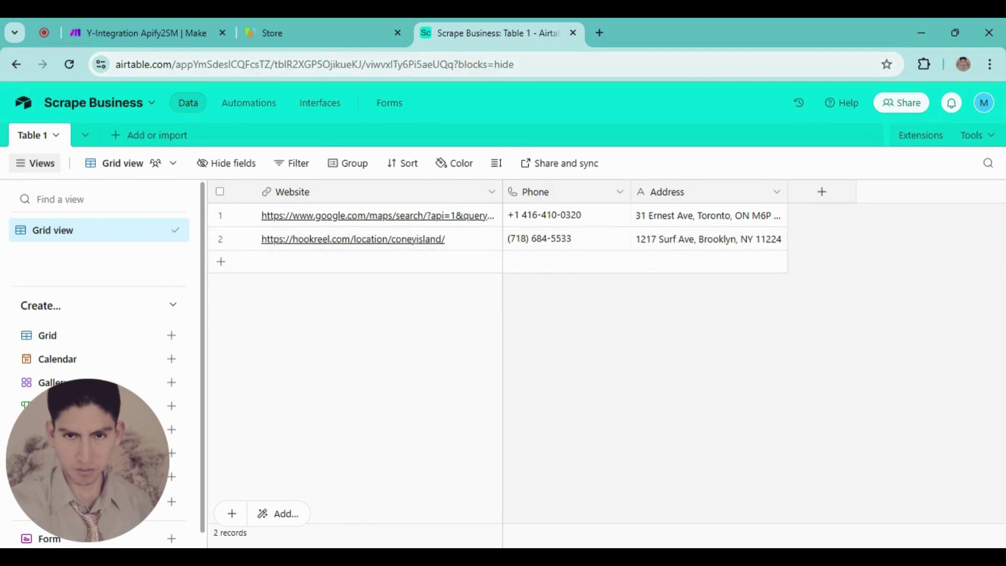
left_click(189, 32)
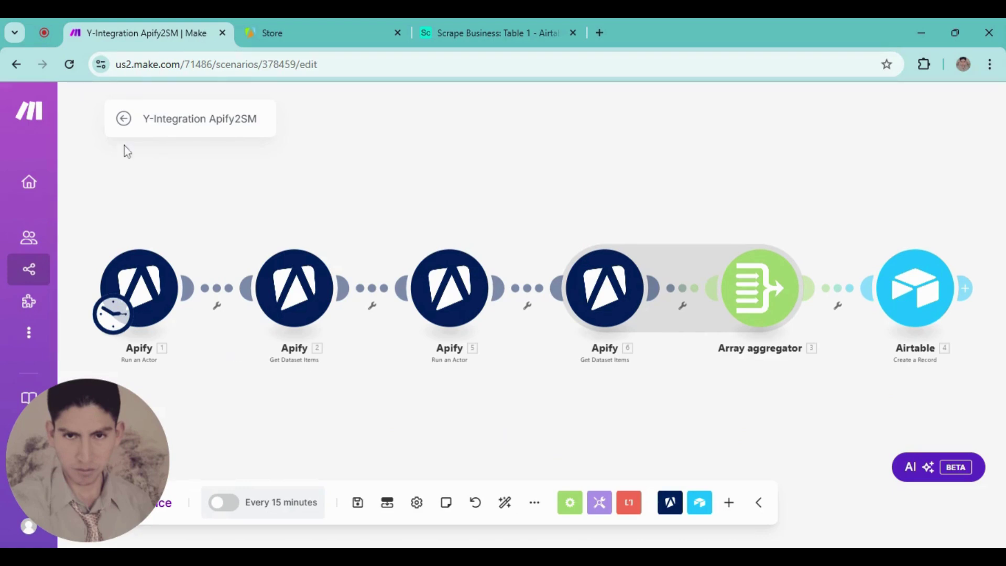
left_click(124, 120)
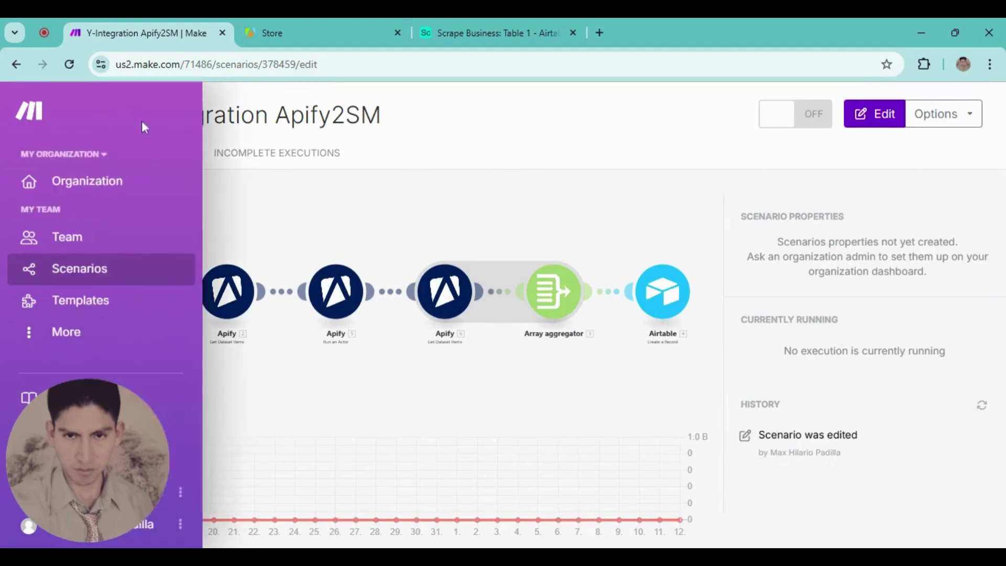
left_click(92, 114)
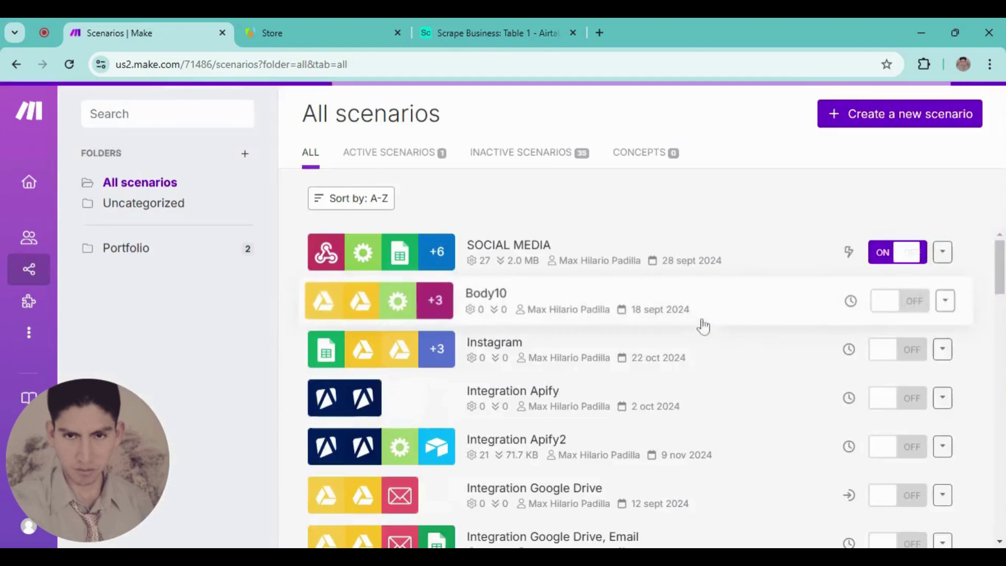
scroll(701, 325, "down", 20)
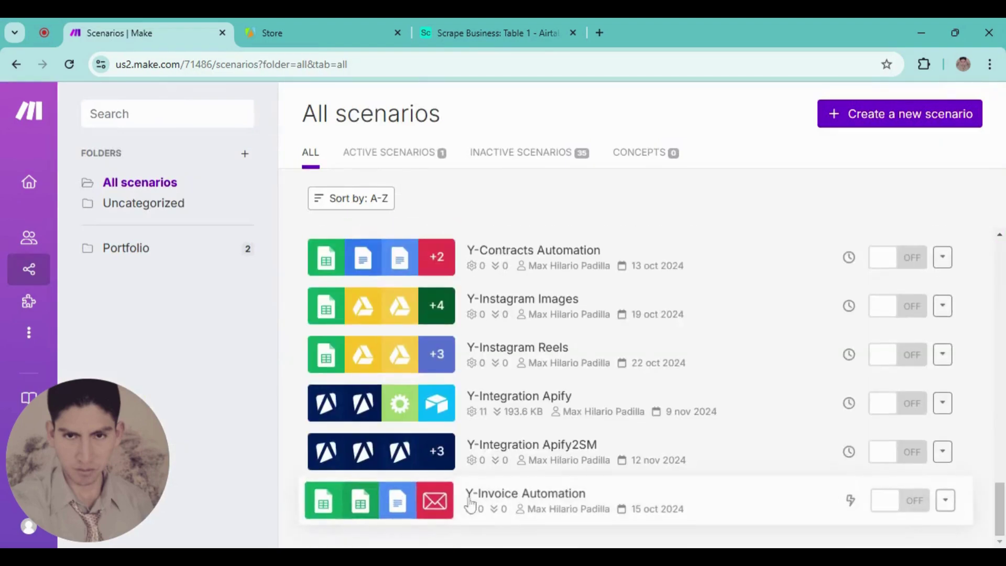
left_click(390, 406)
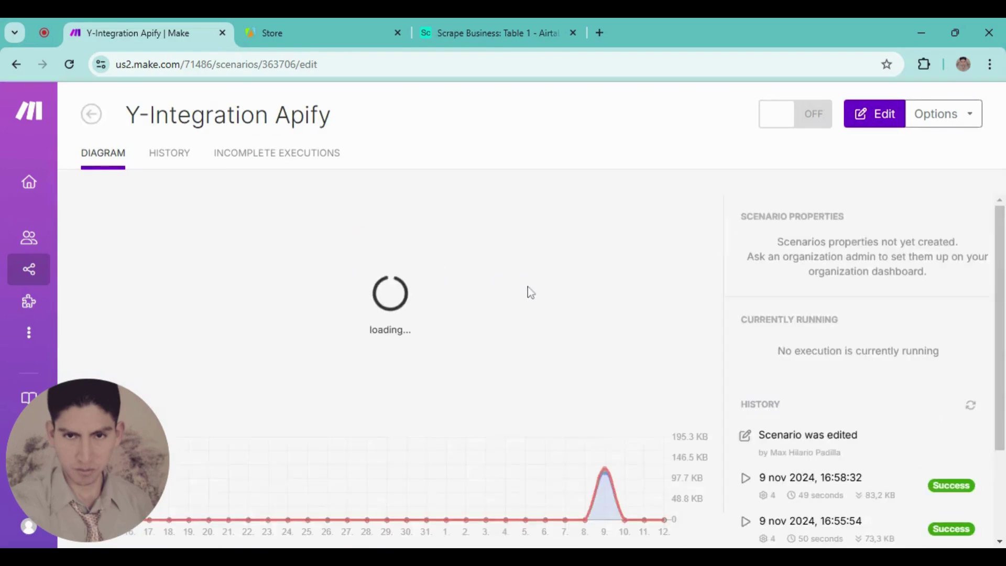
left_click(869, 122)
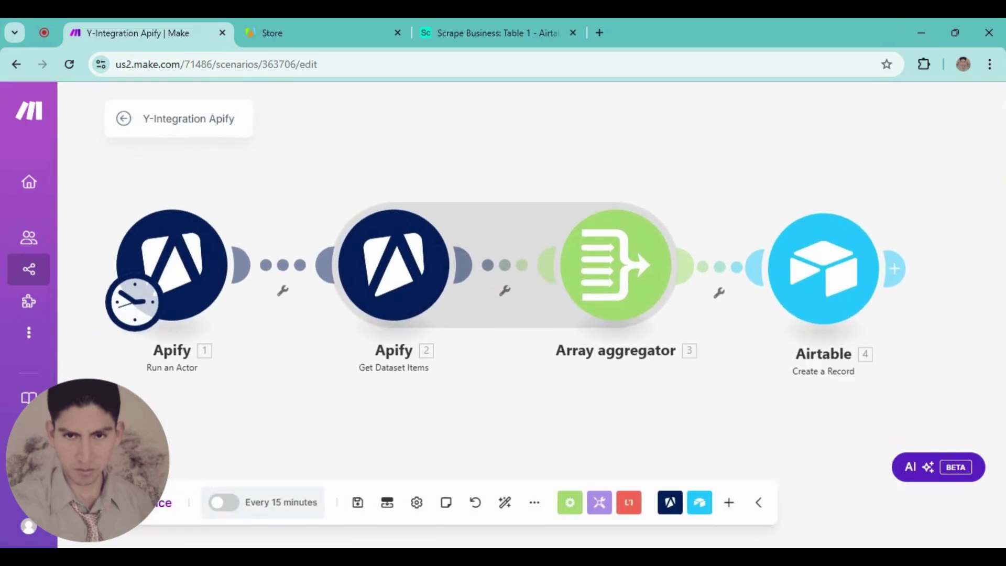
- Unlink the Array aggregator from the Apify Get Dataset Items module and move it up, away from the module chain
scroll(463, 407, "down", 1)
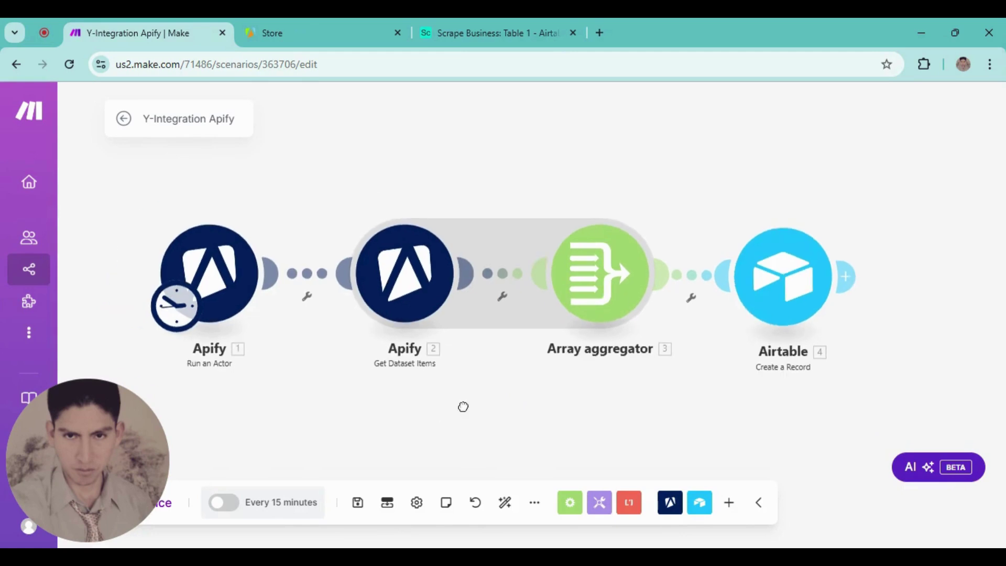
scroll(482, 412, "down", 2)
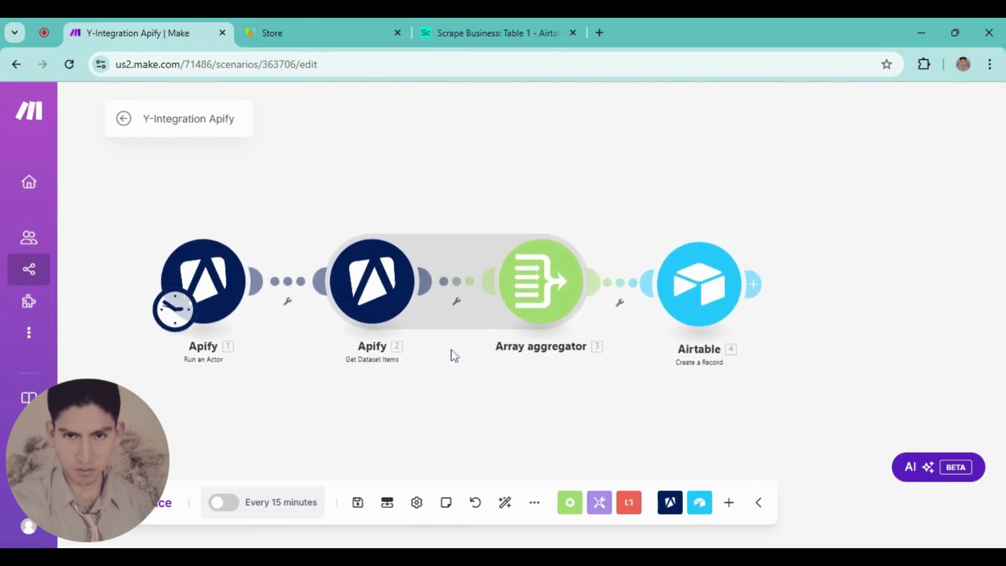
mouse_move(456, 372)
left_mouse_down()
mouse_move(398, 357)
mouse_move(434, 353)
mouse_move(462, 391)
left_mouse_up()
scroll(434, 353, "up", 1)
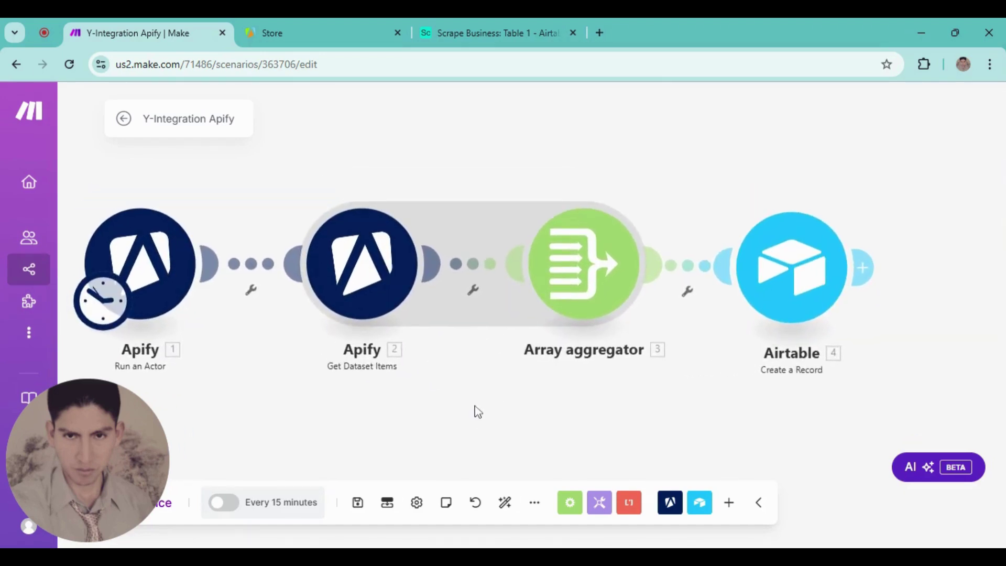
left_click_drag(478, 412, 503, 405)
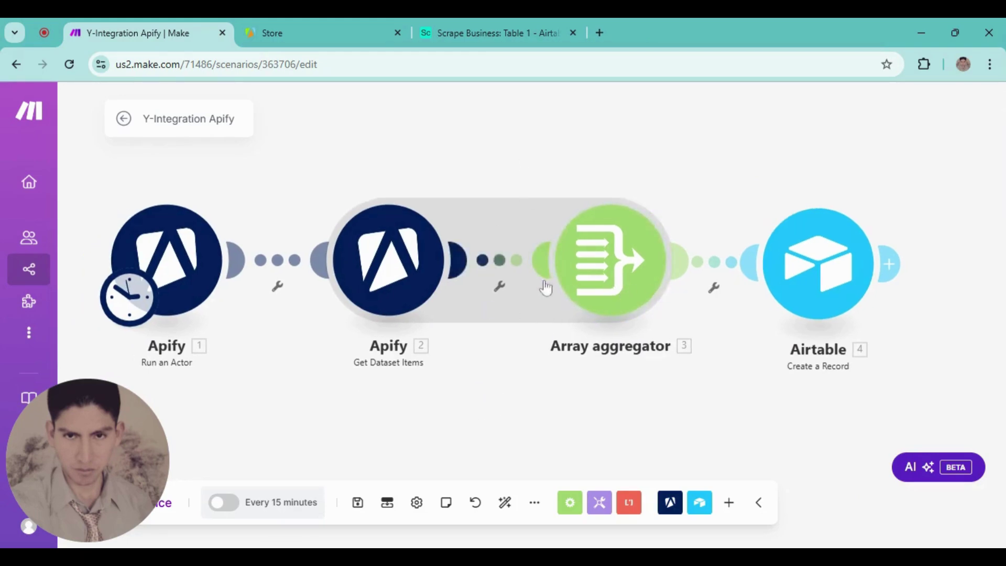
left_click(534, 268)
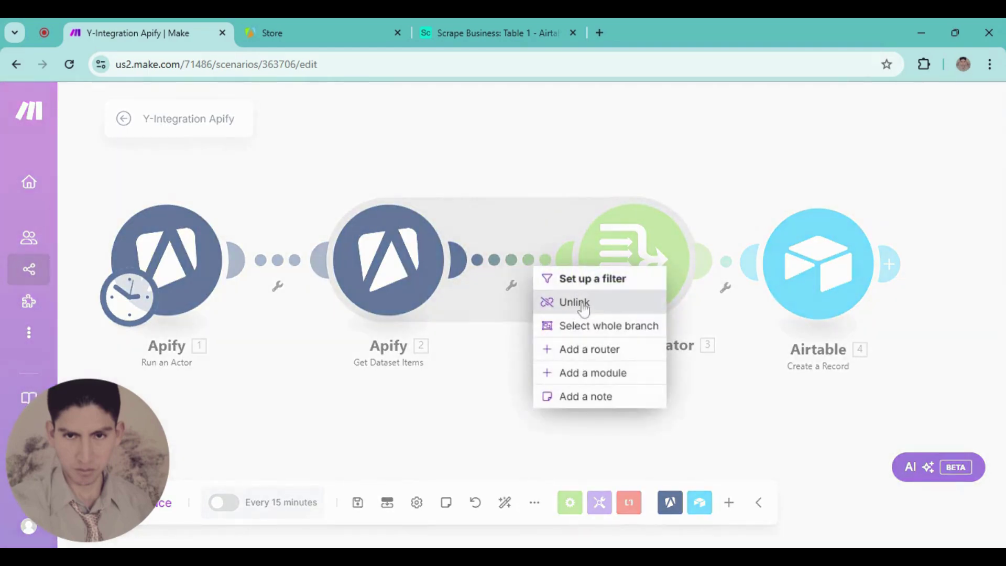
left_click(583, 304)
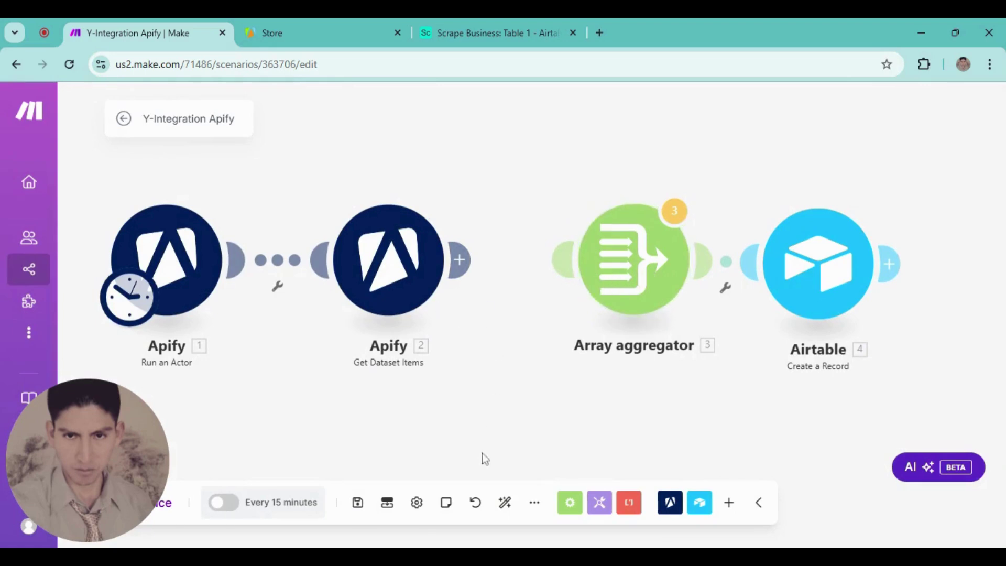
left_click_drag(634, 262, 670, 192)
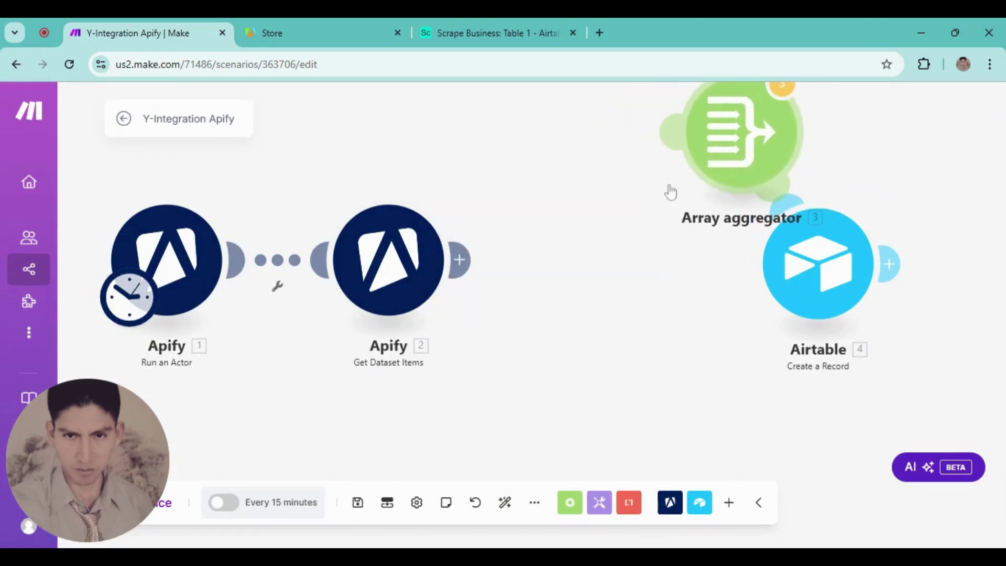
left_click_drag(544, 314, 533, 370)
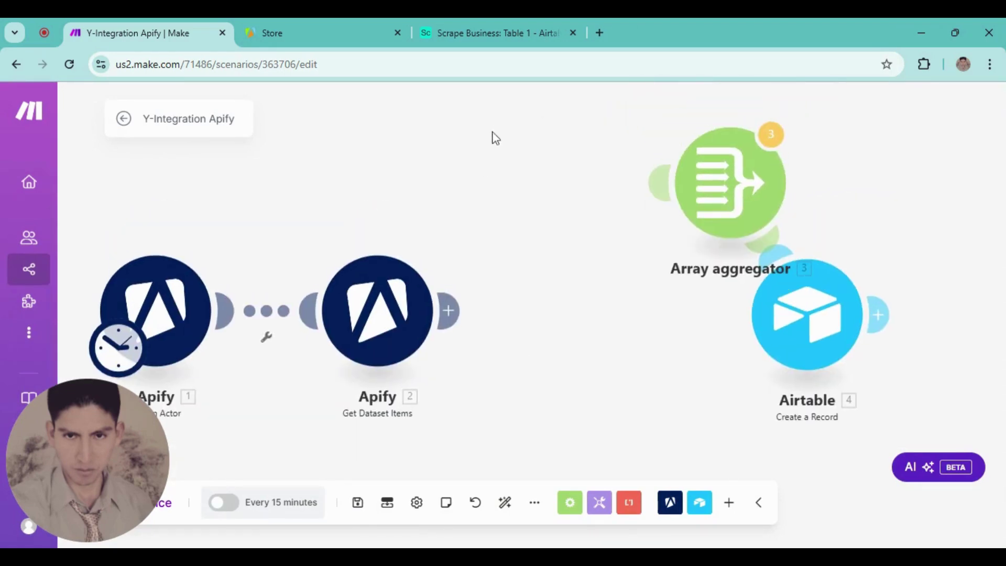
- Switch to the Airtable base and add a field named Email with the Email field type to Table 1
left_click(490, 24)
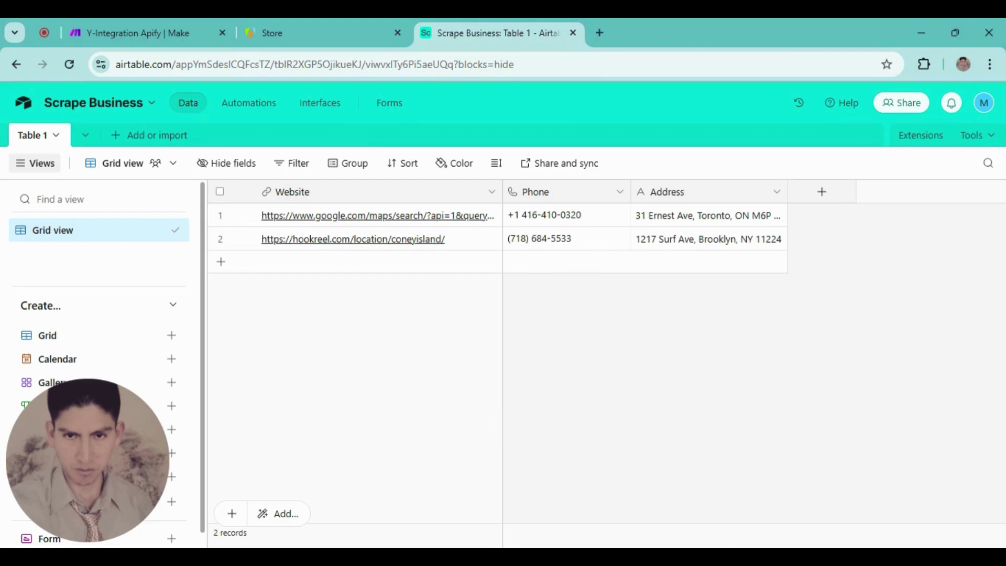
left_click(822, 192)
type("Email")
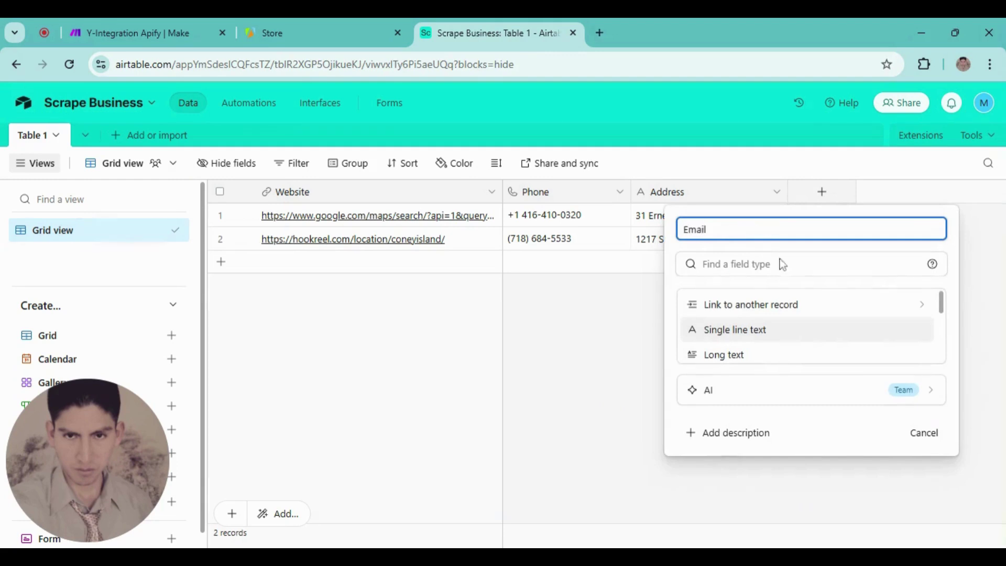
left_click(782, 264)
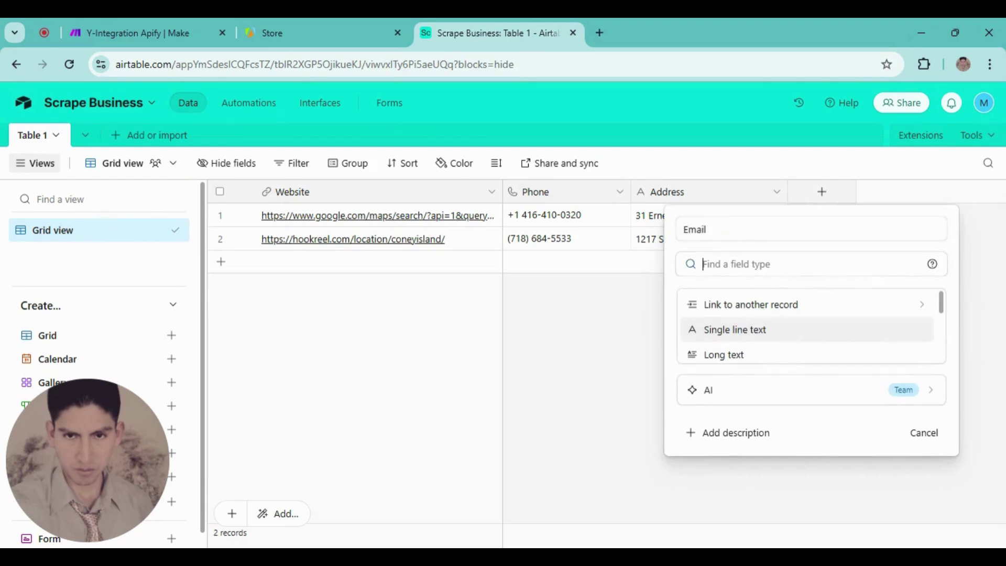
type("emai")
left_click(767, 307)
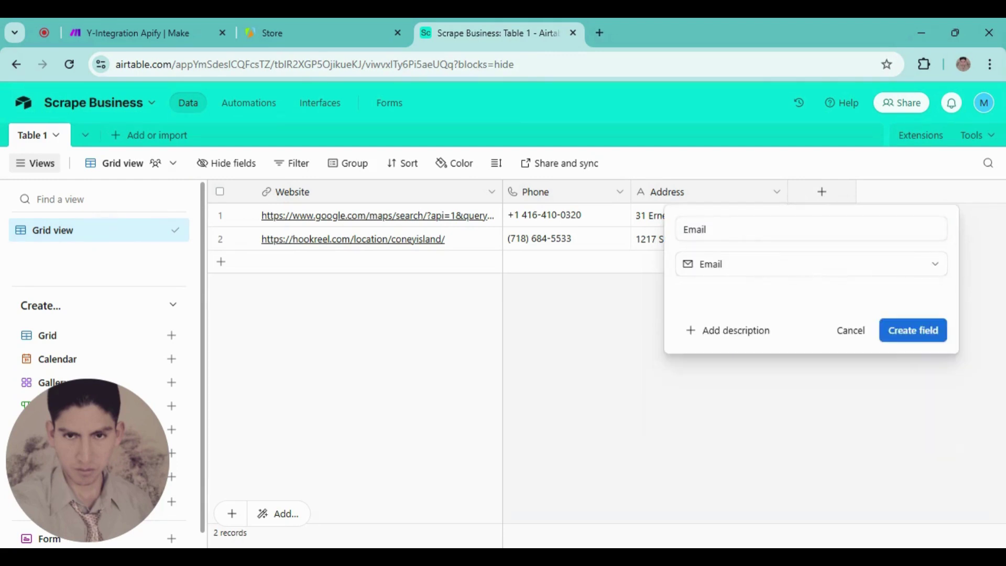
left_click(911, 330)
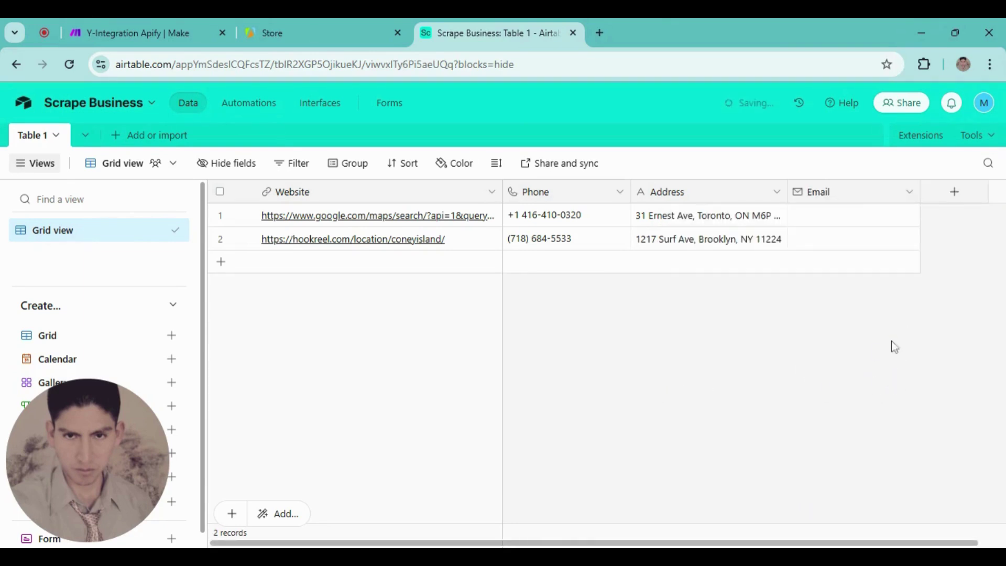
- Add a field named Tiktok with the URL field type to Table 1
left_click(953, 193)
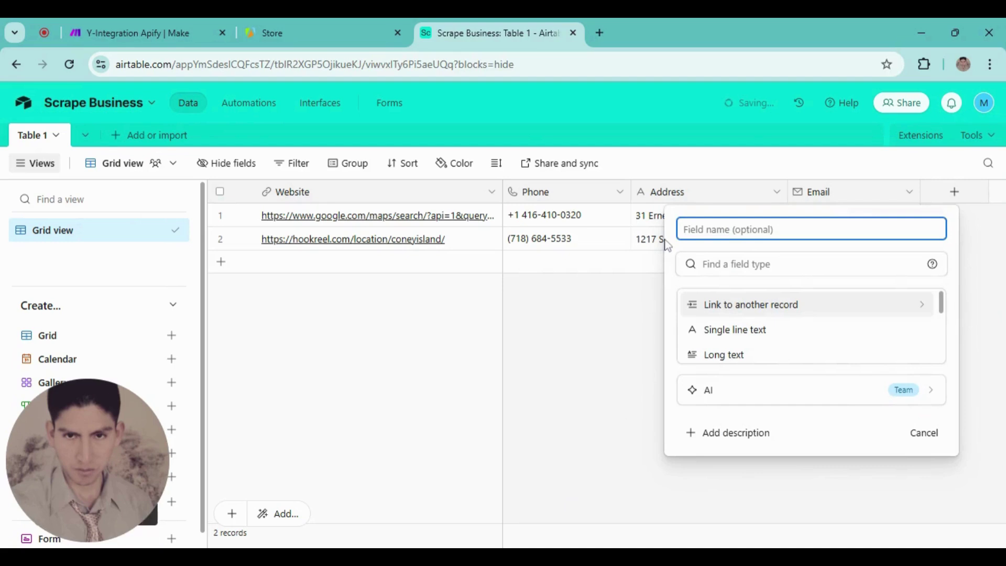
type("Tiktok")
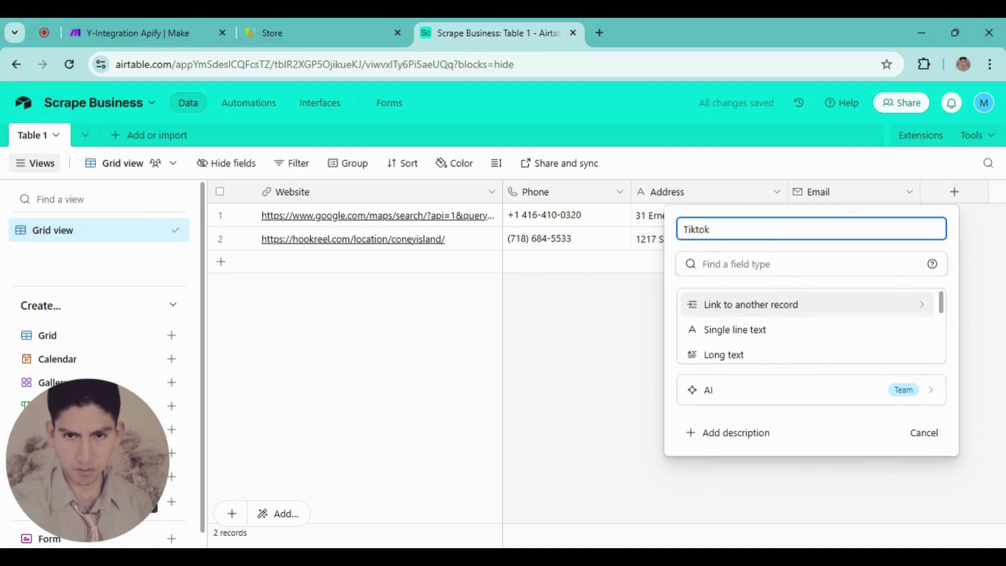
key("Tab")
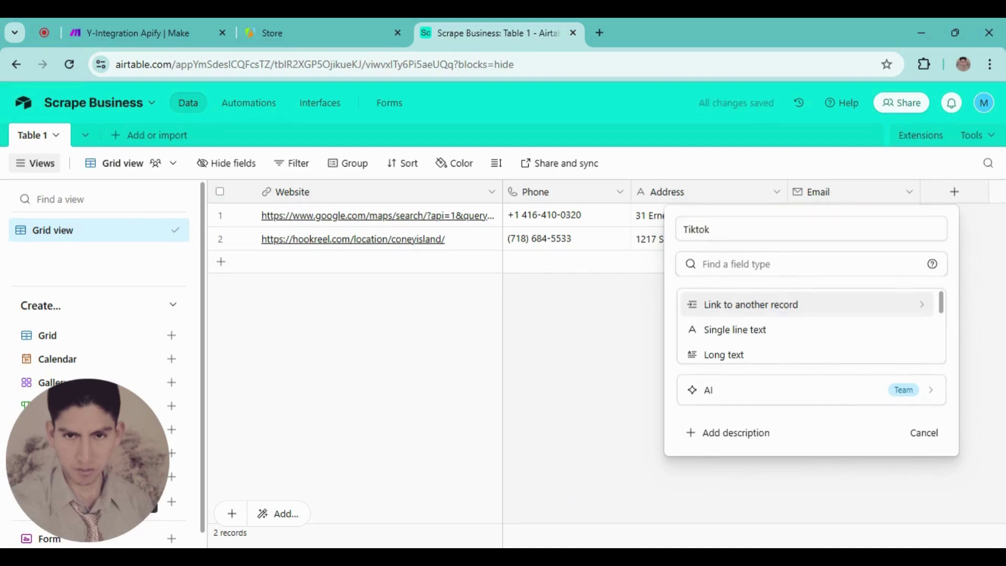
type("link")
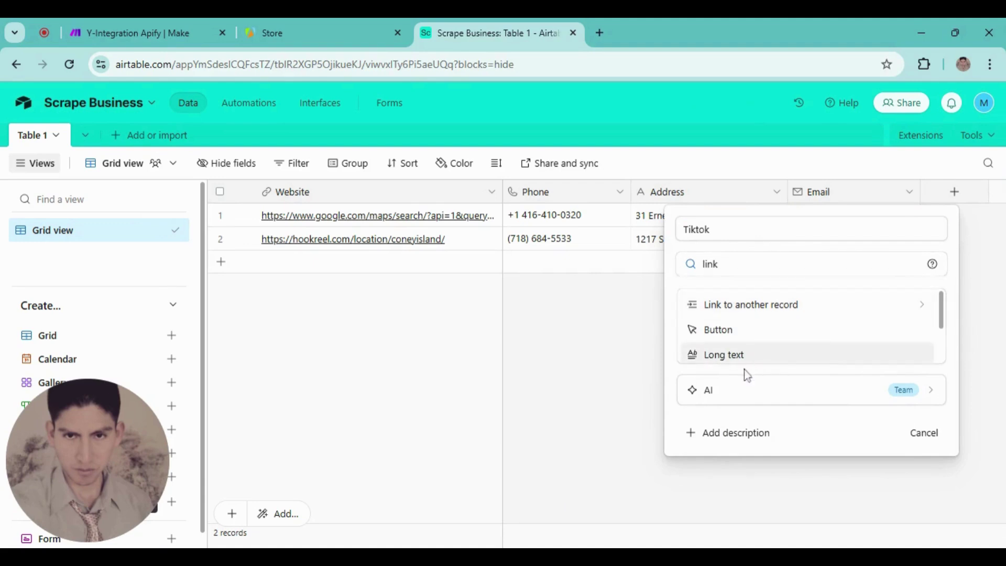
scroll(754, 320, "down", 2)
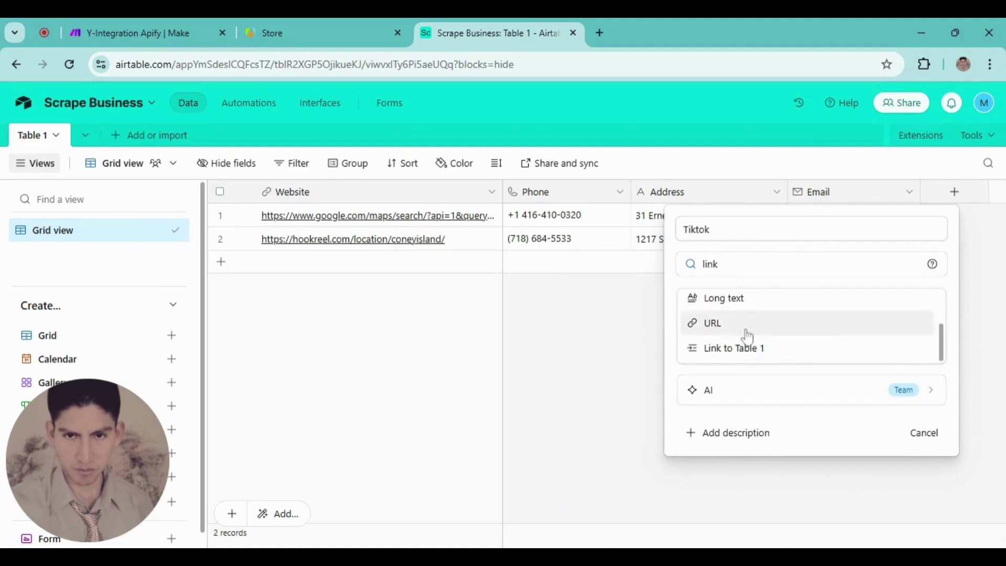
left_click(731, 324)
left_click(921, 338)
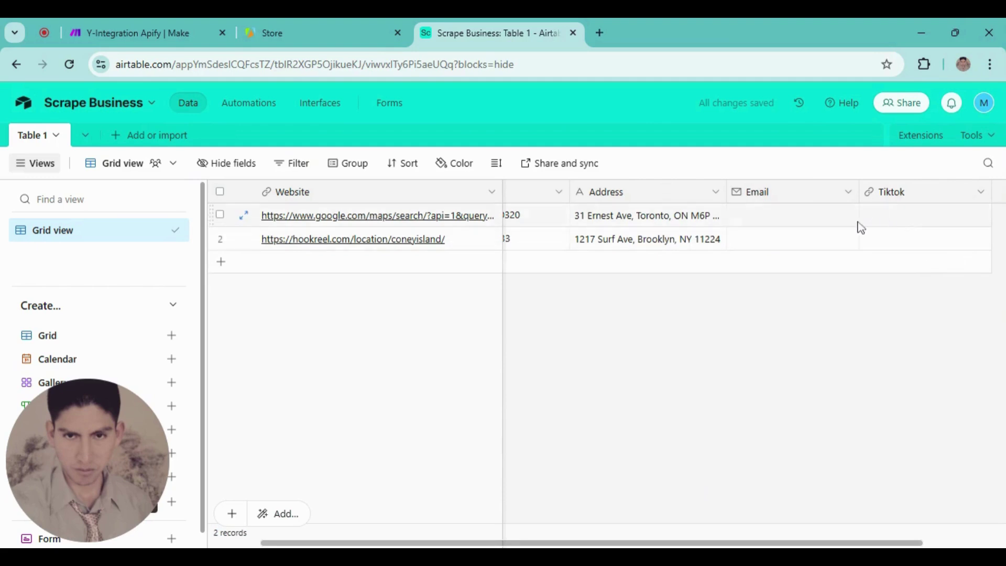
- Narrow the Website, Phone, Address, Email and Tiktok columns in the grid so more fields fit in view
left_click_drag(992, 192, 376, 192)
left_click_drag(503, 184, 460, 192)
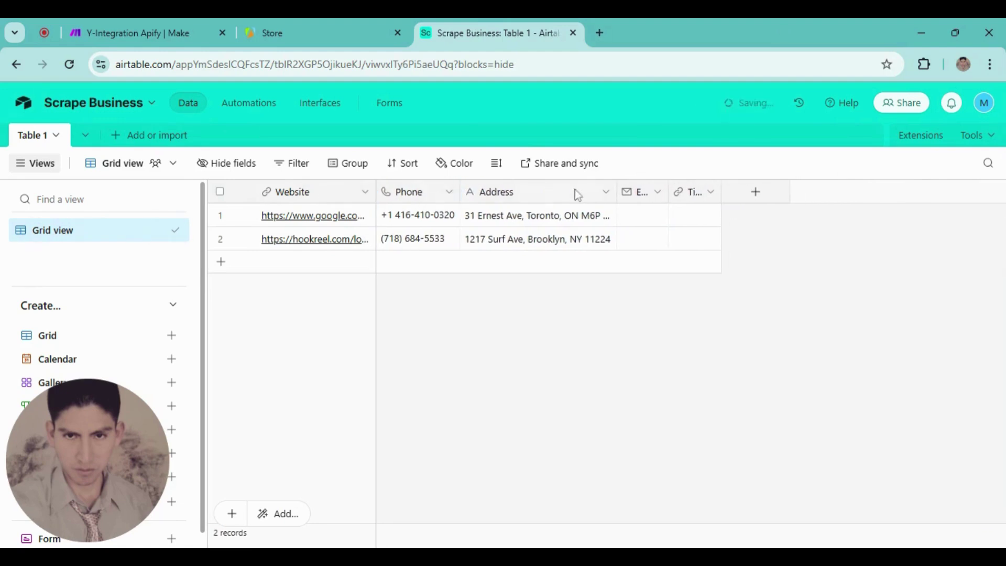
left_click_drag(618, 191, 552, 192)
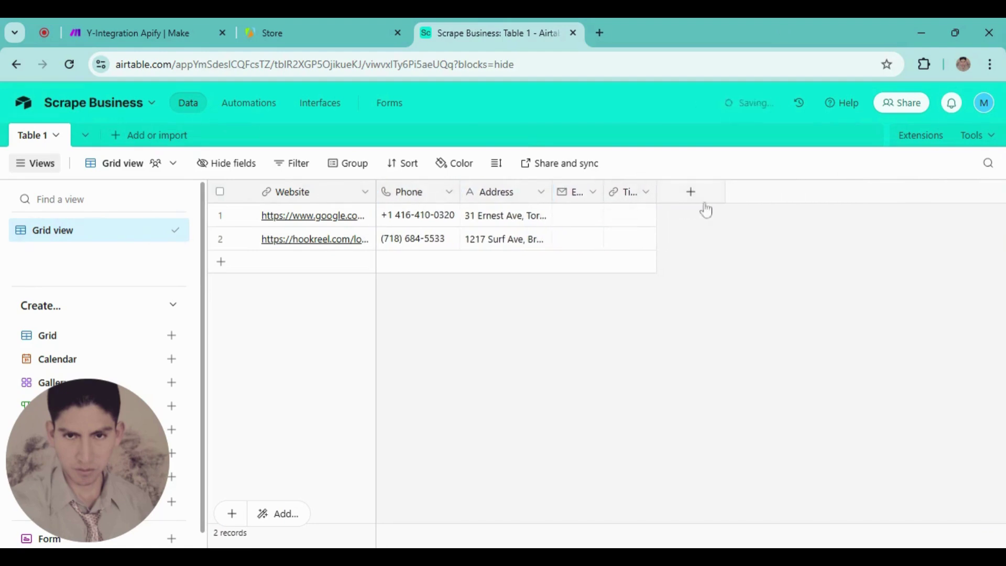
- Add a field named Facebook with the URL field type after the Tiktok column
left_click(691, 192)
type("Facebook")
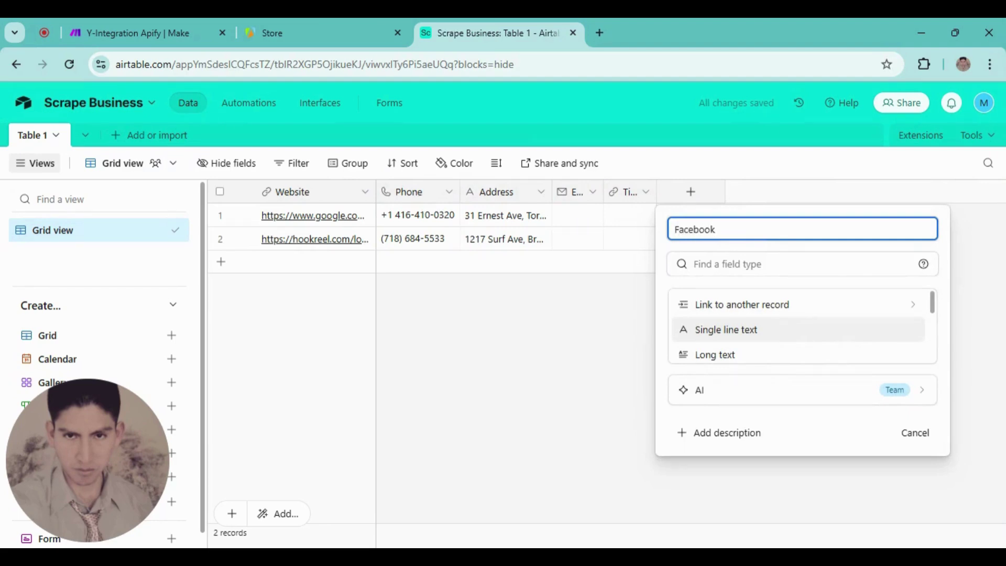
left_click(733, 264)
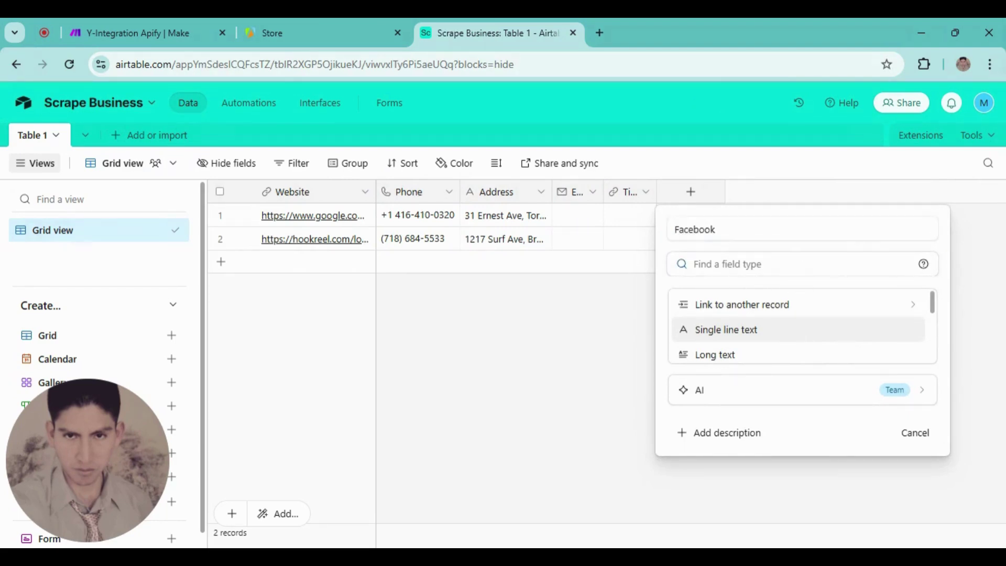
type("url")
left_click(702, 309)
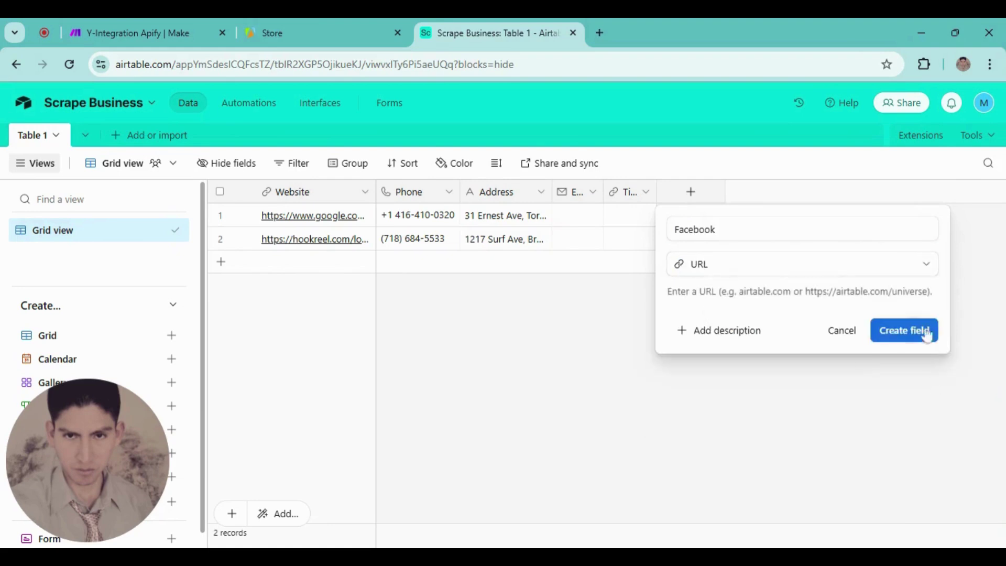
left_click(926, 335)
- Add a field named Instagram with the URL field type after the Facebook column
left_click(821, 194)
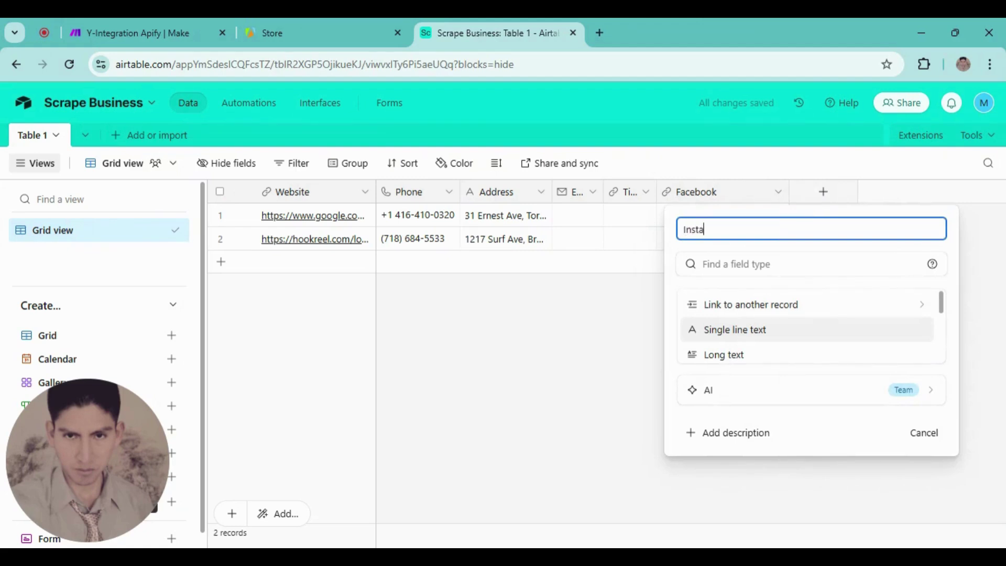
left_click(733, 264)
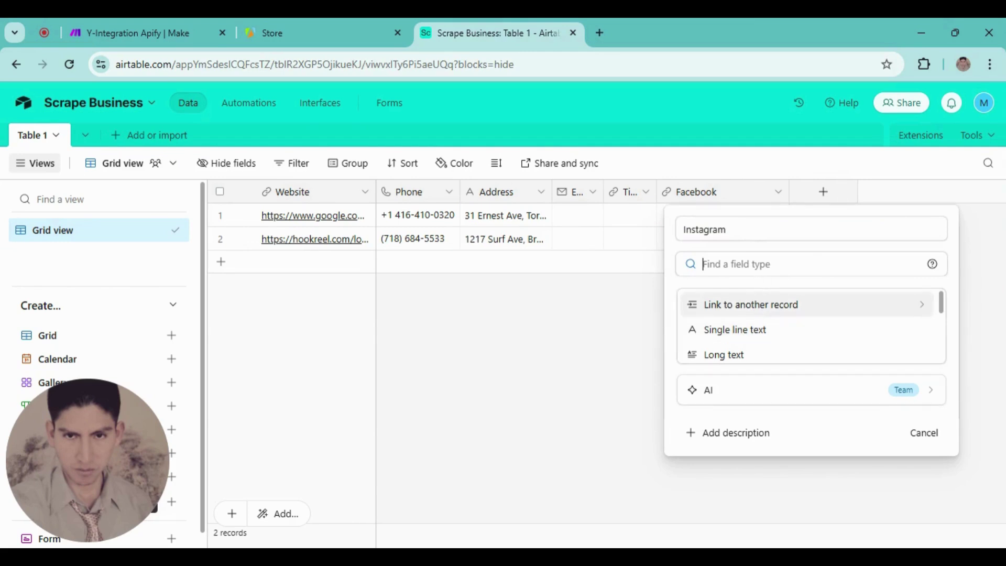
type("url")
left_click(726, 309)
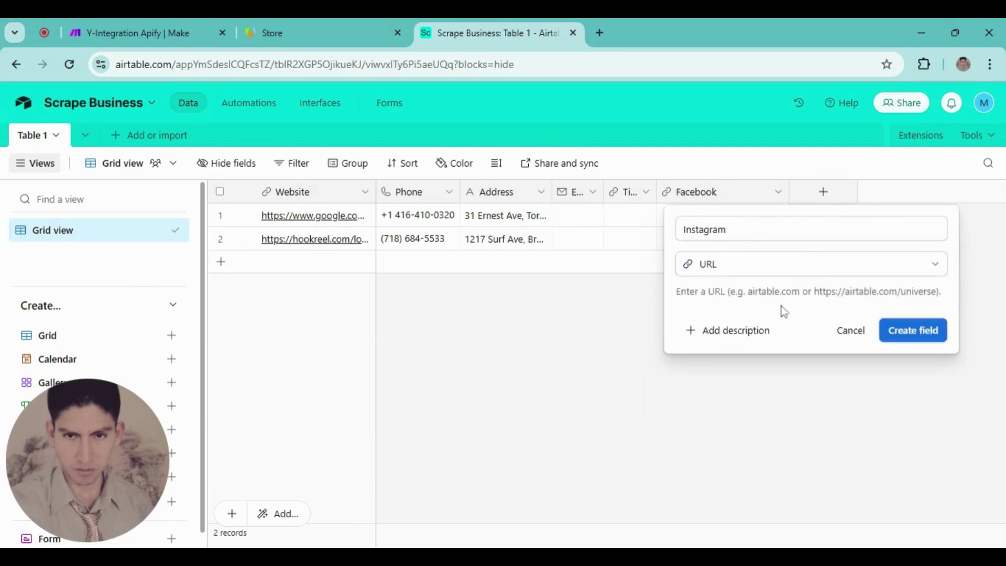
left_click(895, 335)
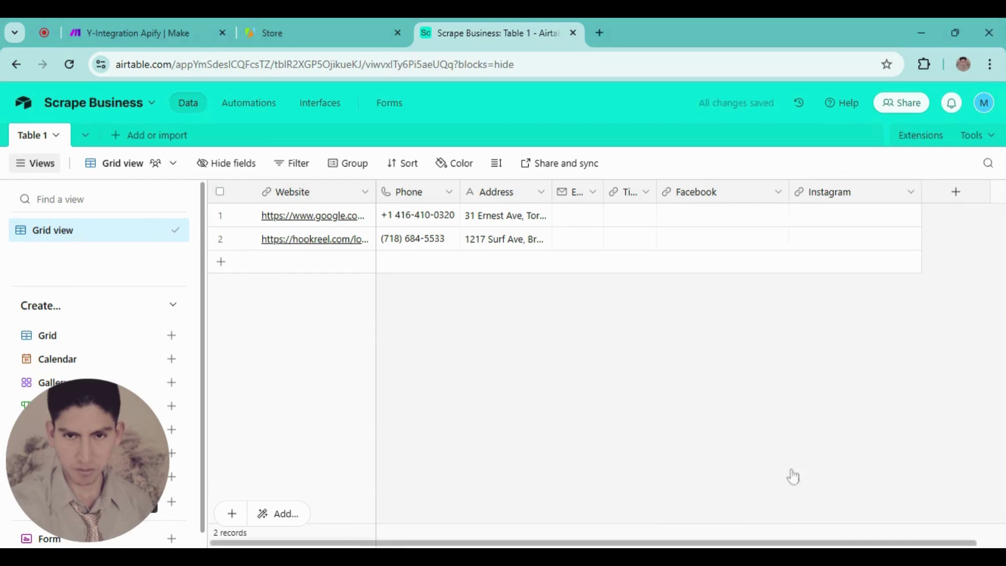
- Add a field named Youtube with the URL field type, and narrow the Instagram and Facebook columns
left_click(959, 195)
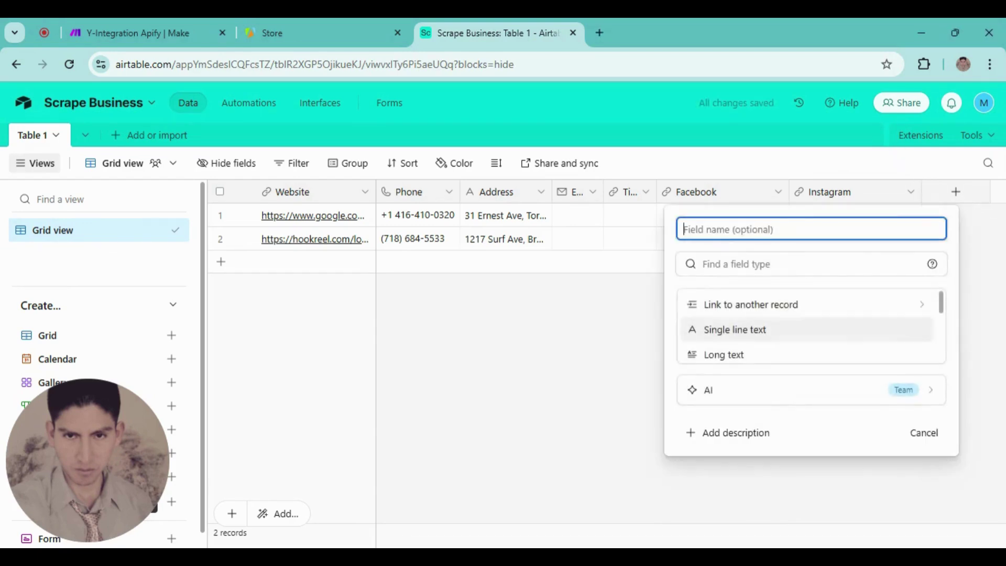
type("Youtube")
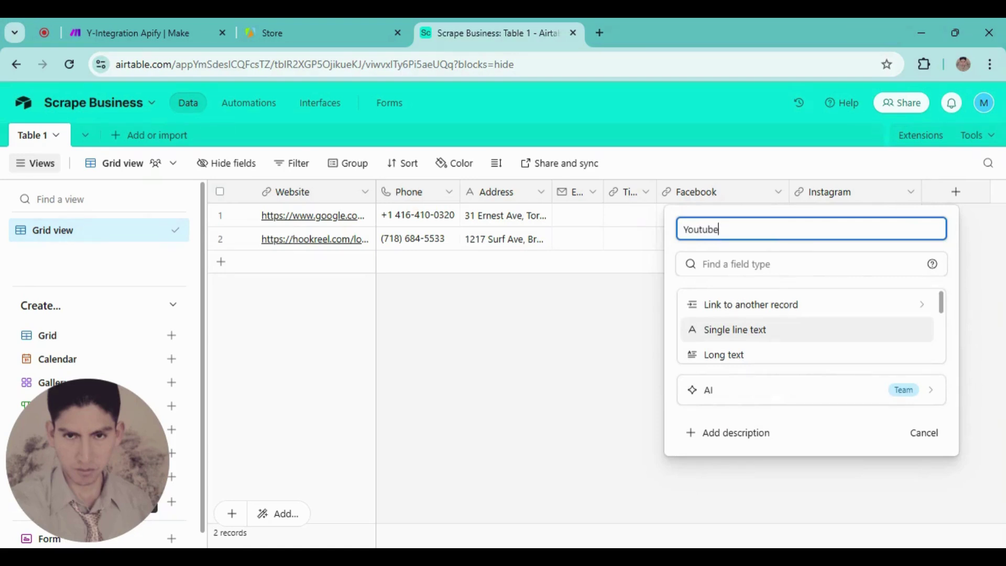
left_click(739, 282)
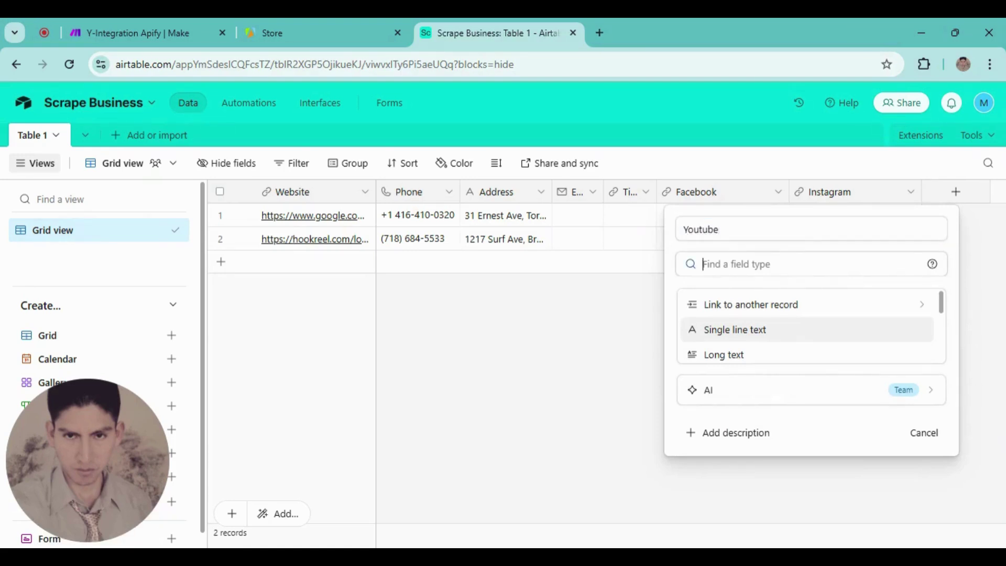
type("url")
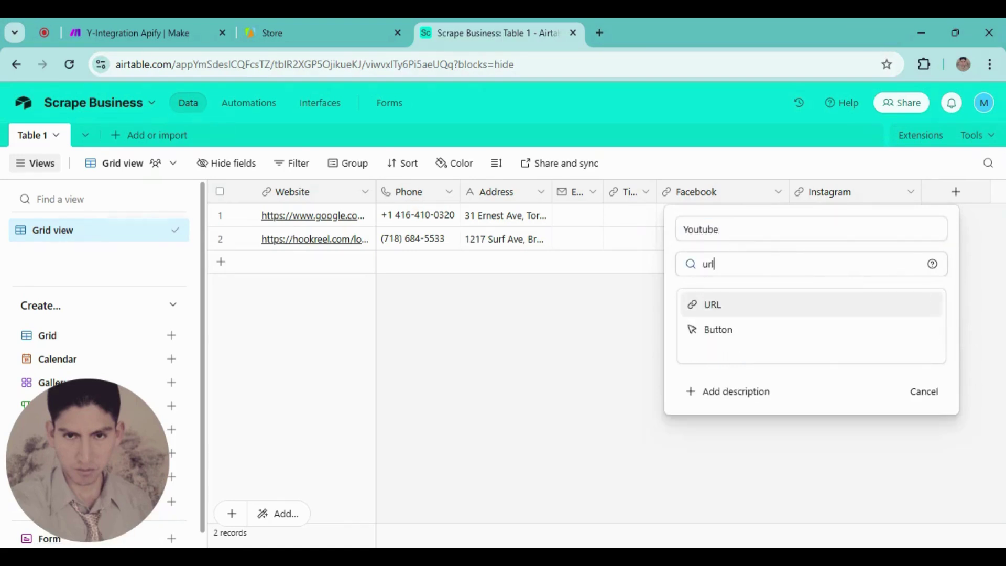
left_click(730, 306)
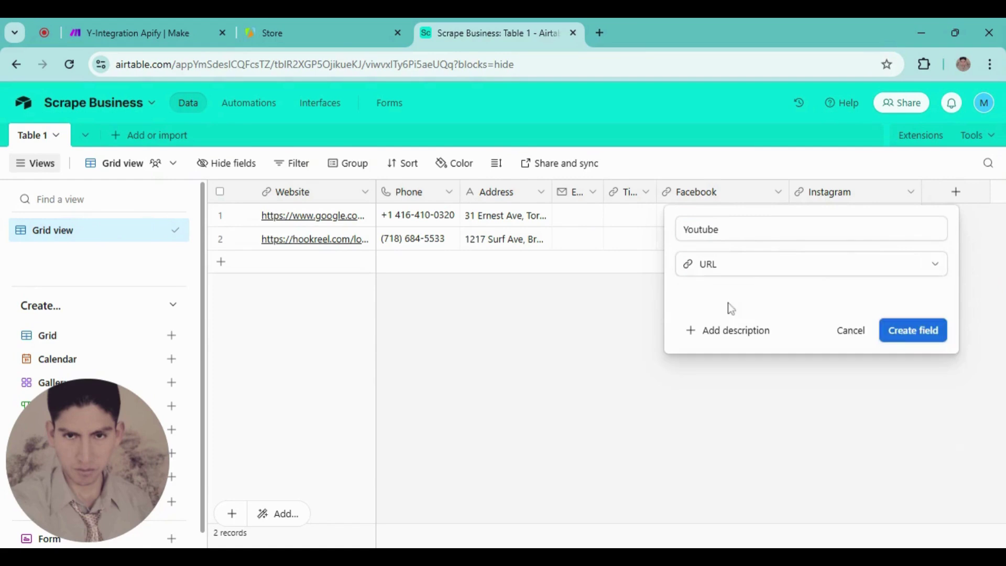
left_click(913, 334)
left_click_drag(857, 192, 790, 189)
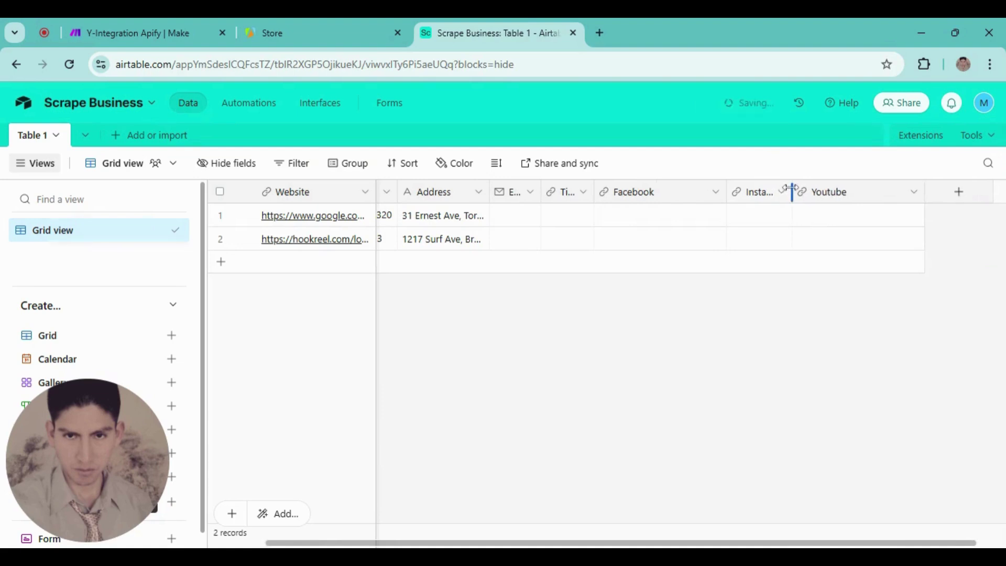
left_click_drag(725, 192, 669, 198)
- Add a field named Linkedin with the URL field type, and narrow the Linkedin and Youtube columns
left_click(928, 193)
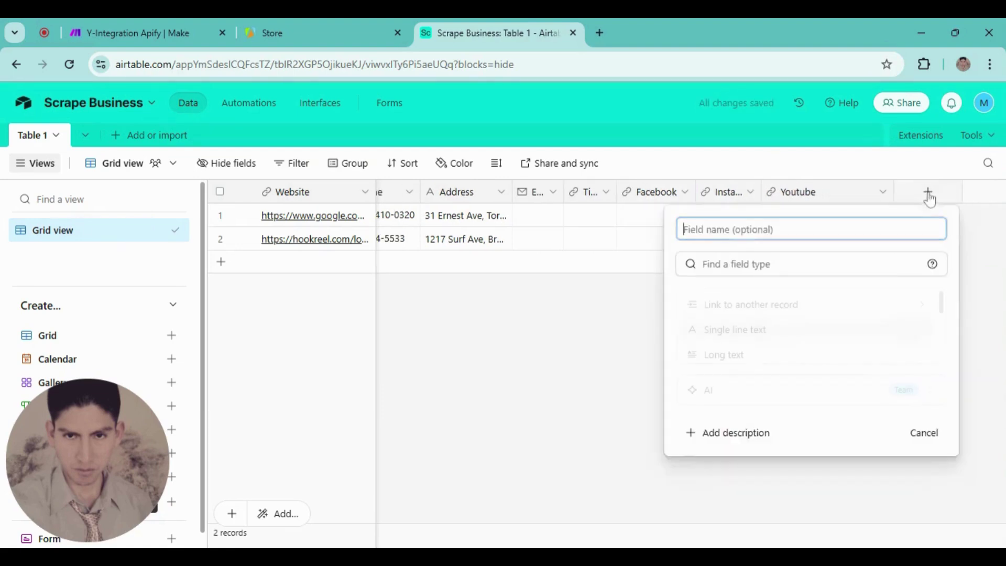
type("Linkin")
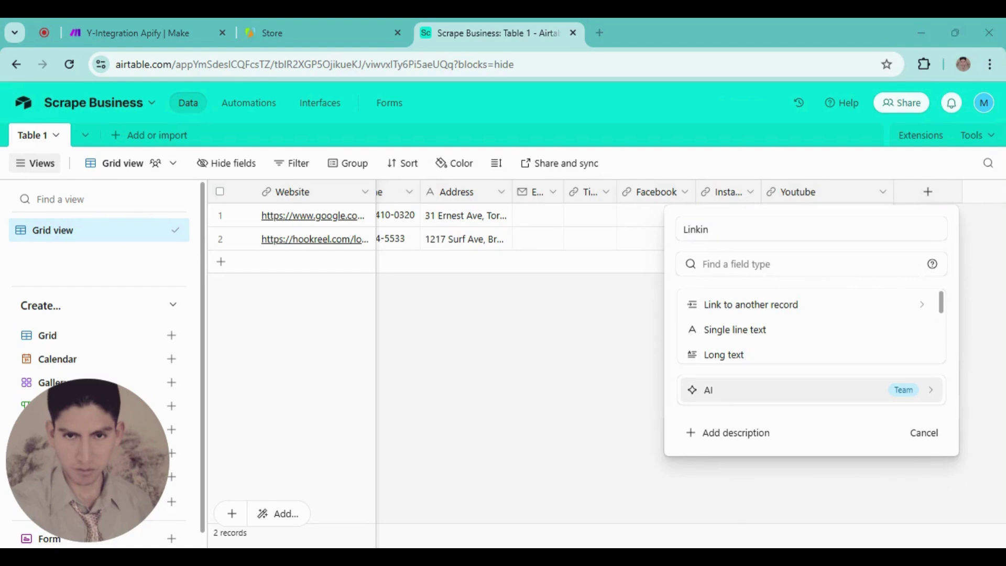
key("alt+Tab")
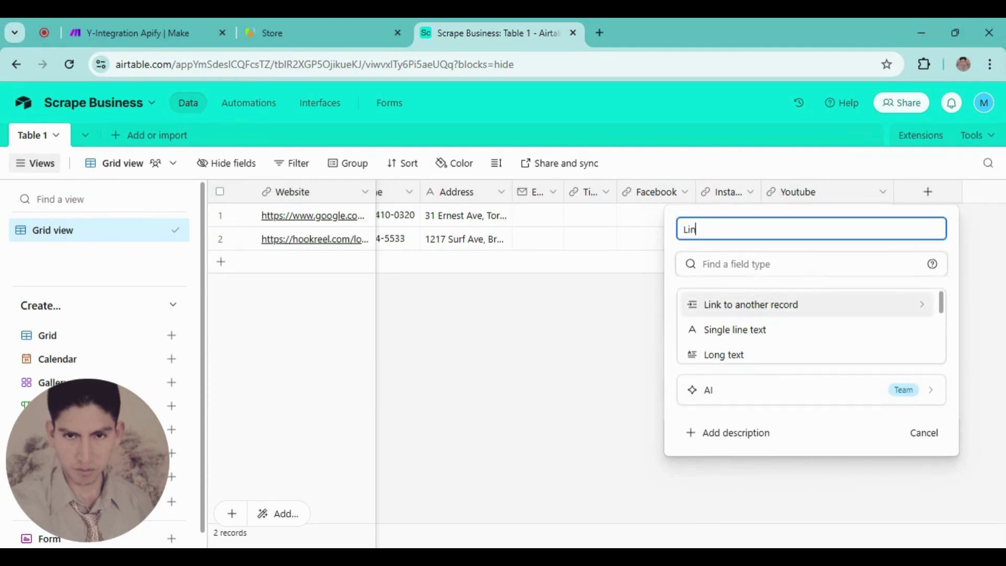
key("BackSpace")
key("BackSpace")
key("BackSpace")
type("Link")
left_click(720, 274)
type("url")
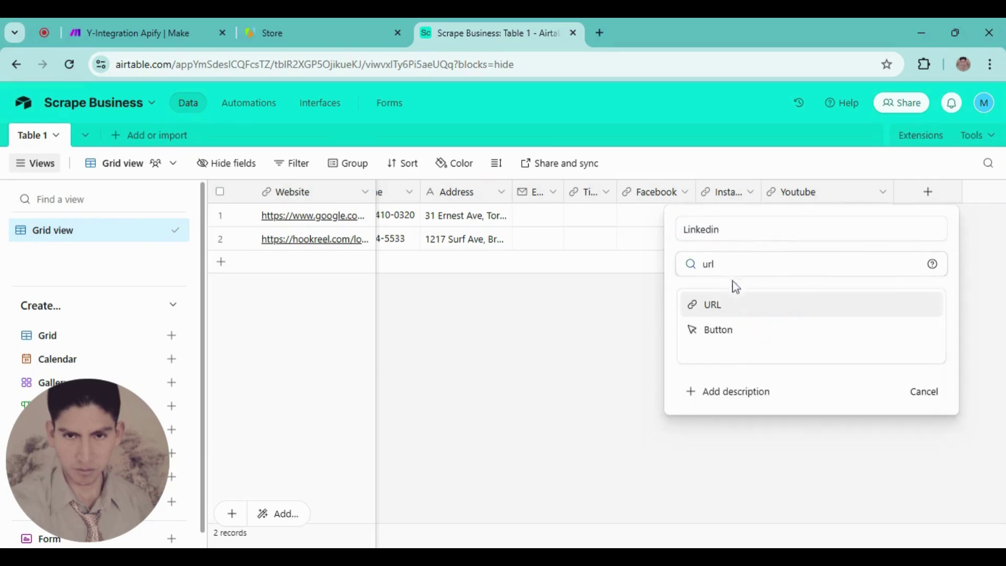
left_click(724, 307)
left_click(917, 333)
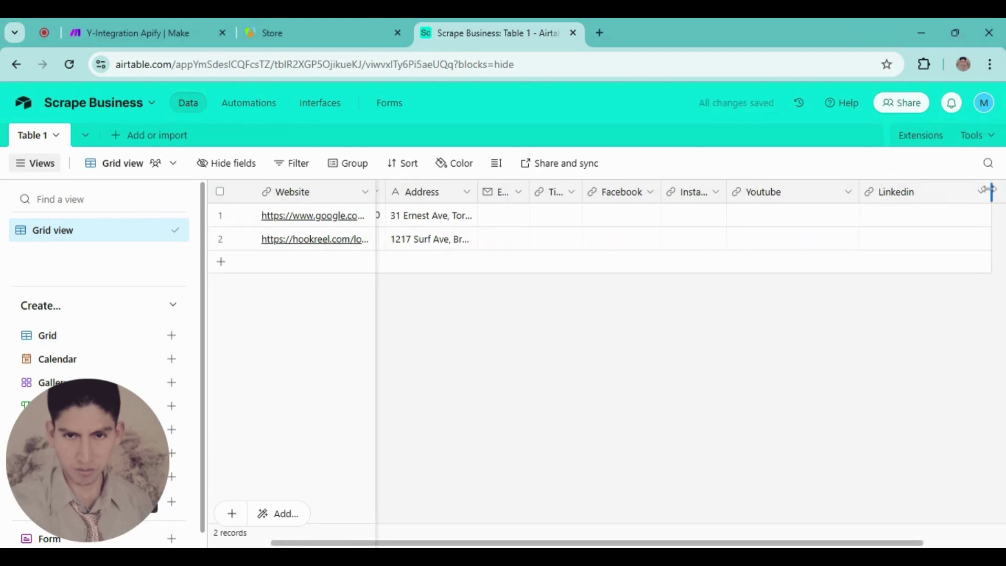
left_click_drag(989, 192, 927, 193)
left_click_drag(859, 193, 805, 197)
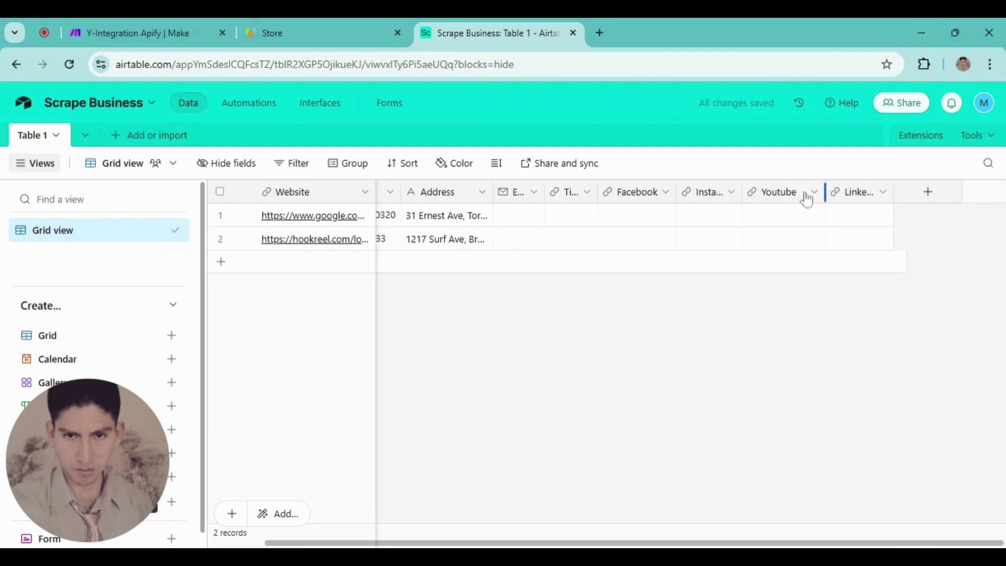
- Add a field named Twitter with the URL field type and narrow its column
left_click(926, 195)
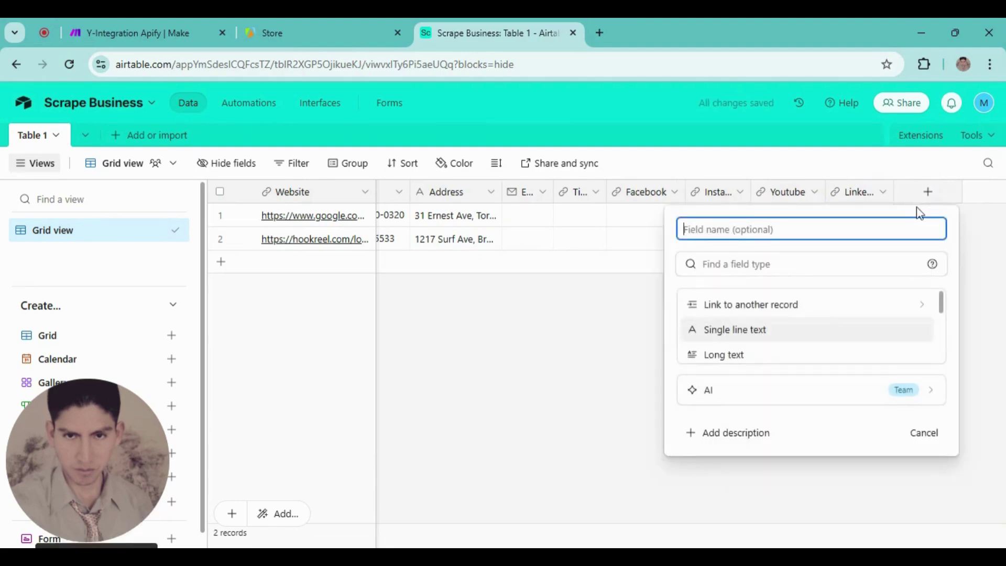
type("Twitter")
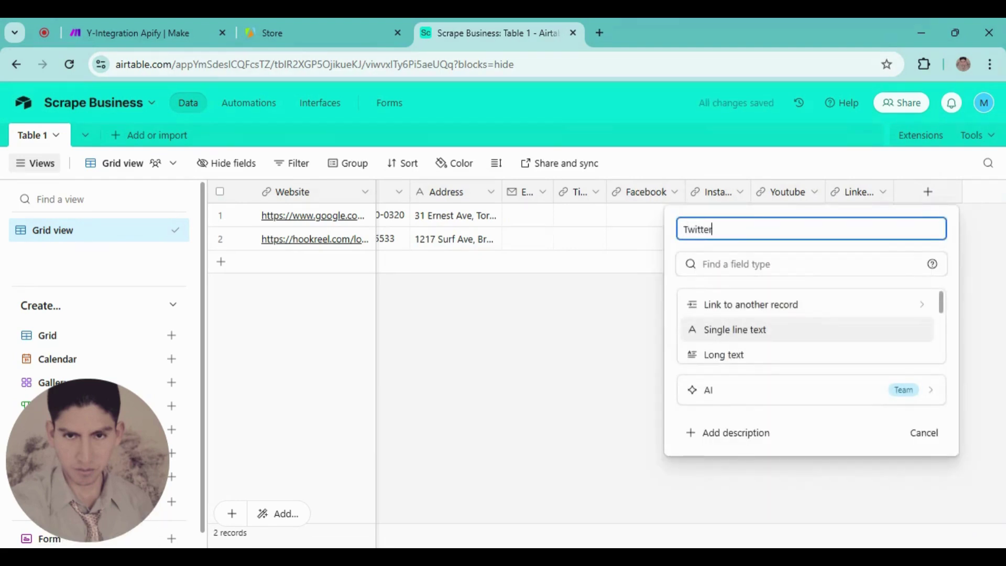
left_click(744, 264)
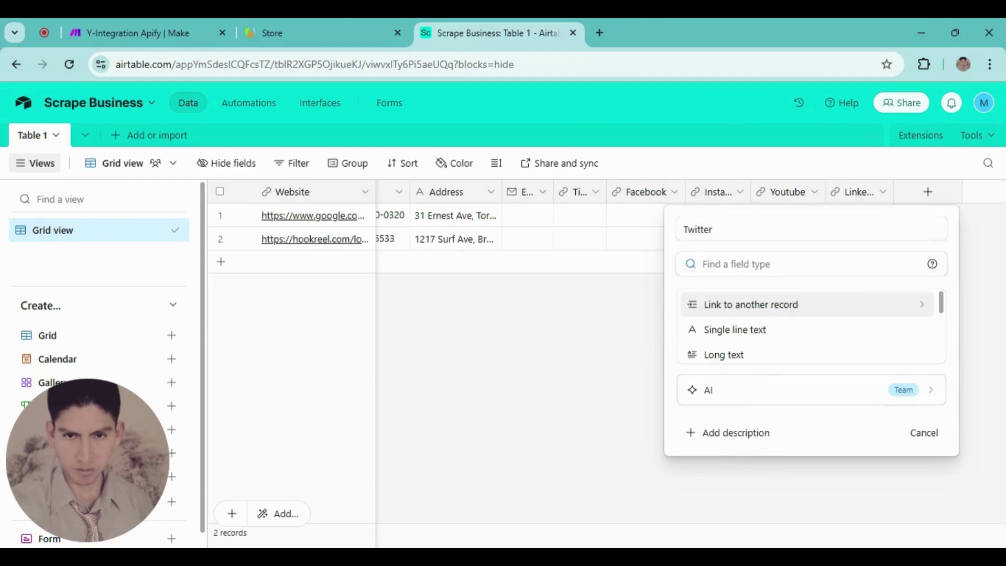
type("url")
left_click(710, 304)
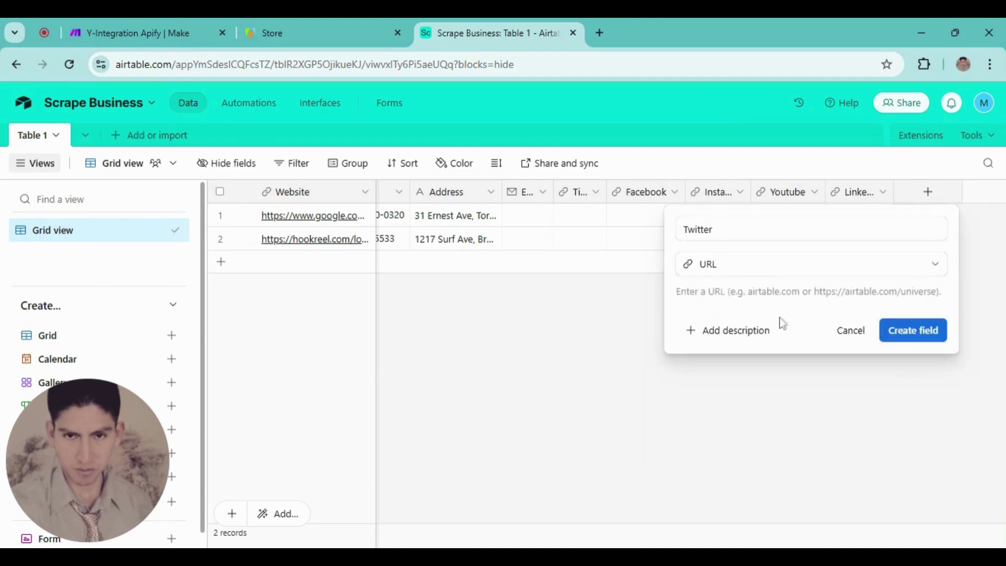
left_click(899, 331)
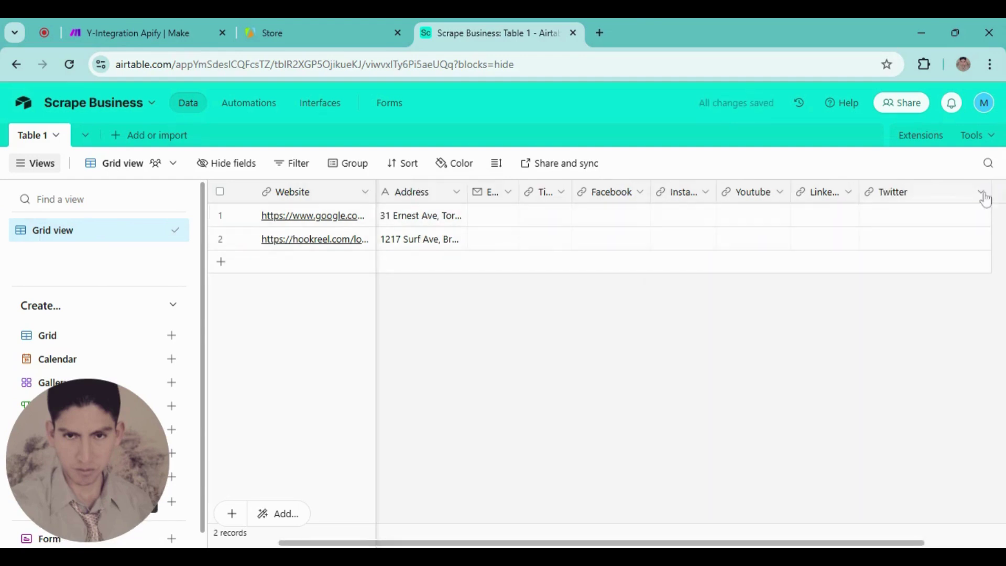
left_click_drag(986, 191, 909, 191)
- Add a field named Pinterest with the URL field type after the Twitter column
left_click(943, 191)
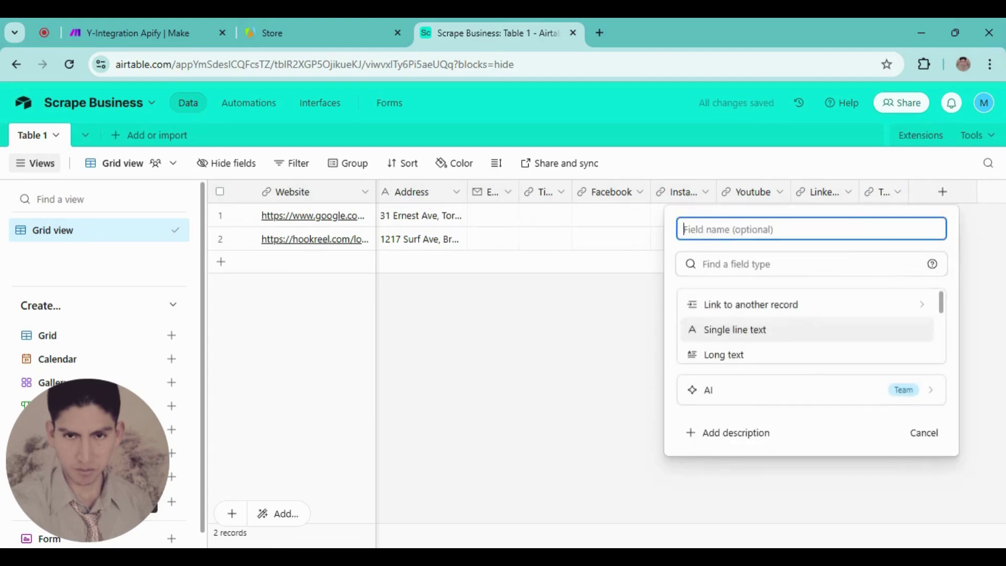
type("Pinterest")
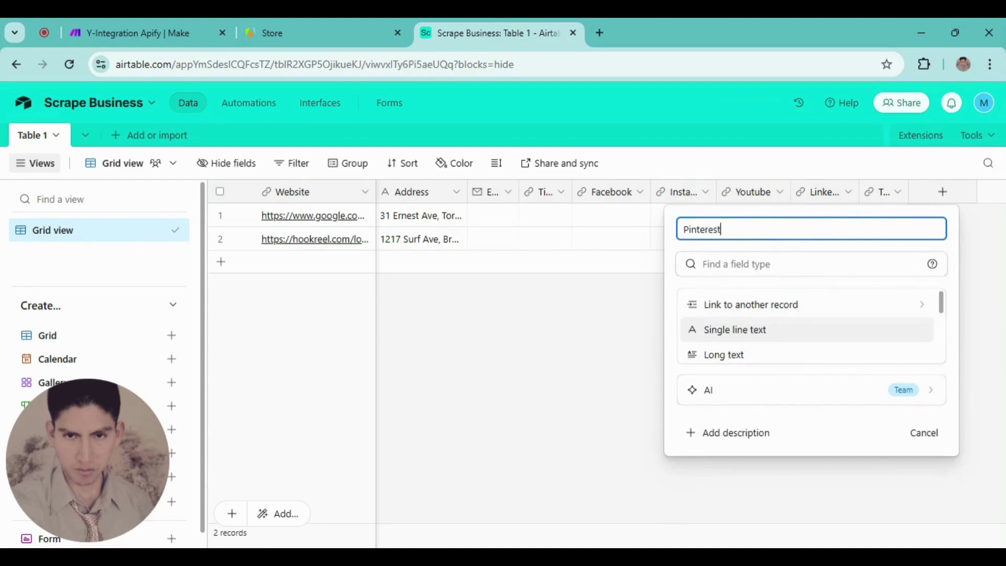
left_click(744, 264)
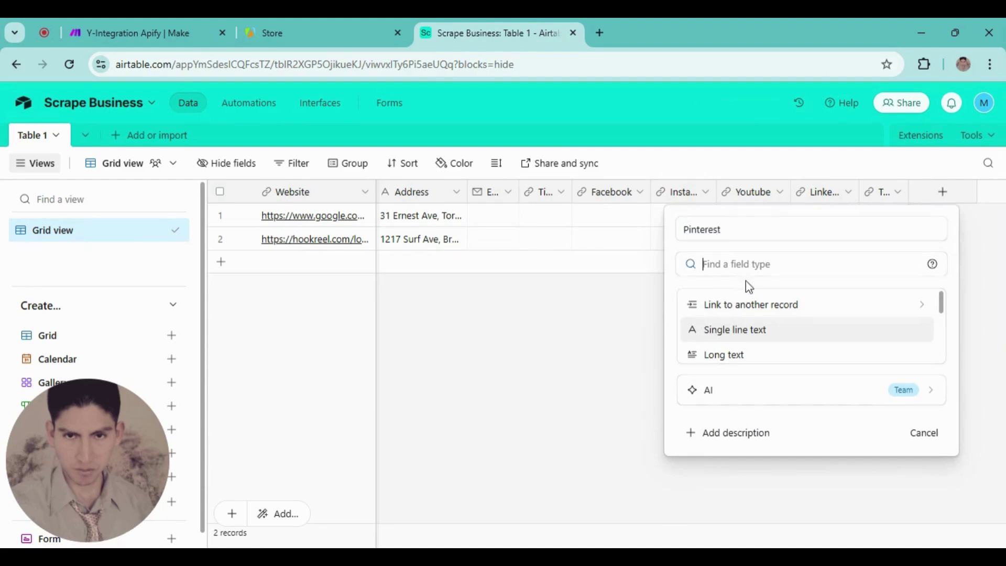
type("url")
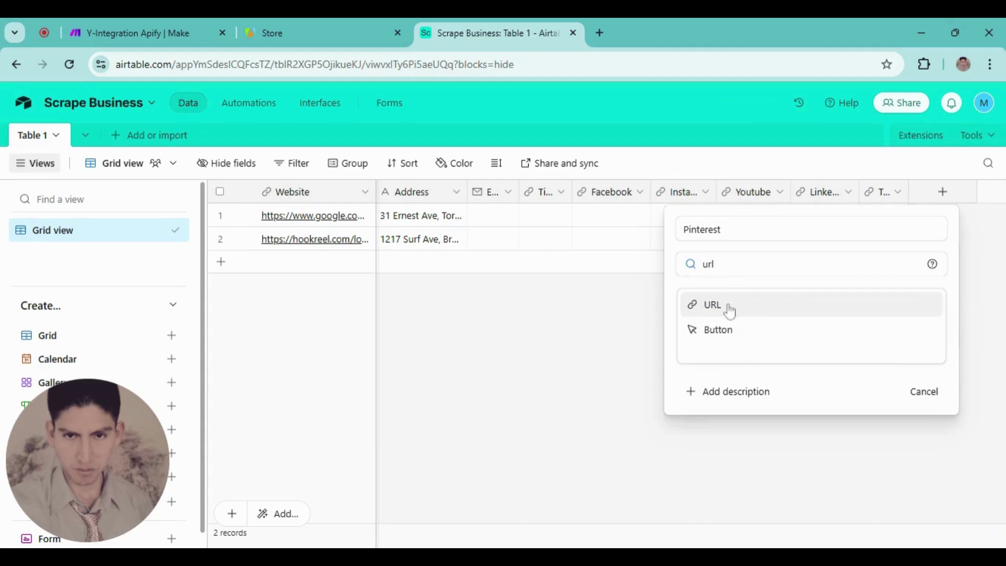
left_click(741, 303)
left_click(905, 337)
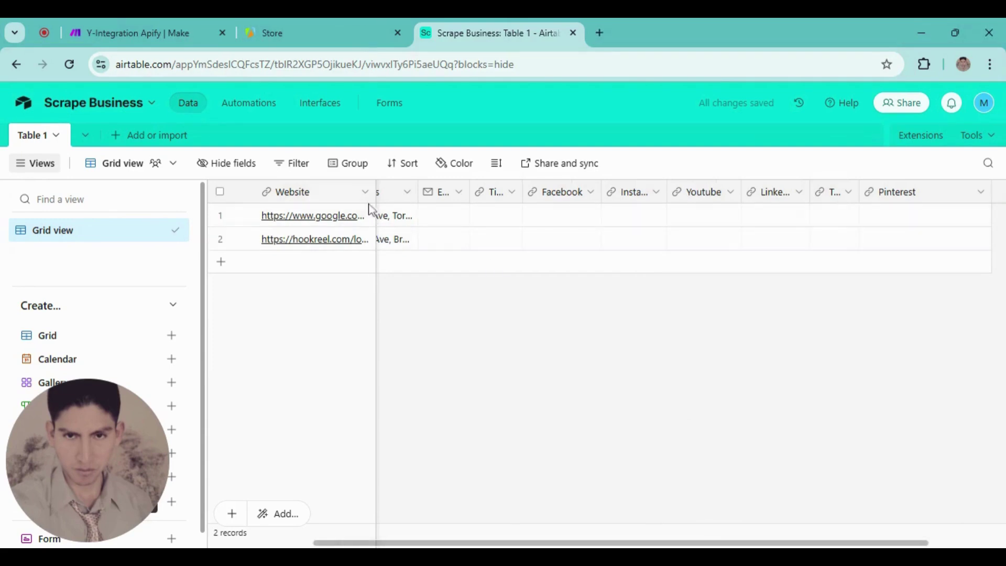
- Narrow the Website column and widen the Email, Tiktok, Facebook, Instagram and Twitter columns so their names fit
left_click_drag(375, 192, 333, 192)
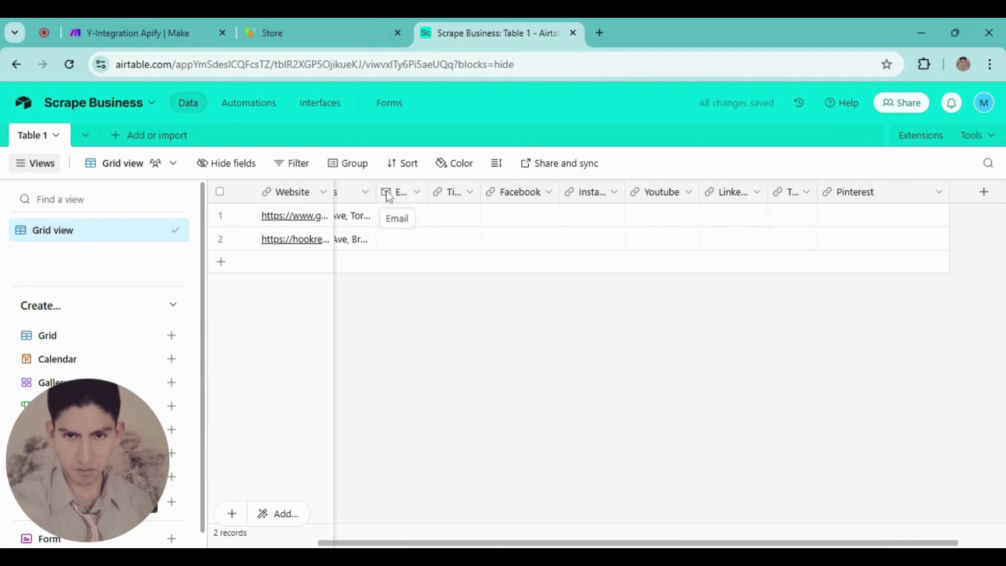
left_click_drag(427, 196, 524, 189)
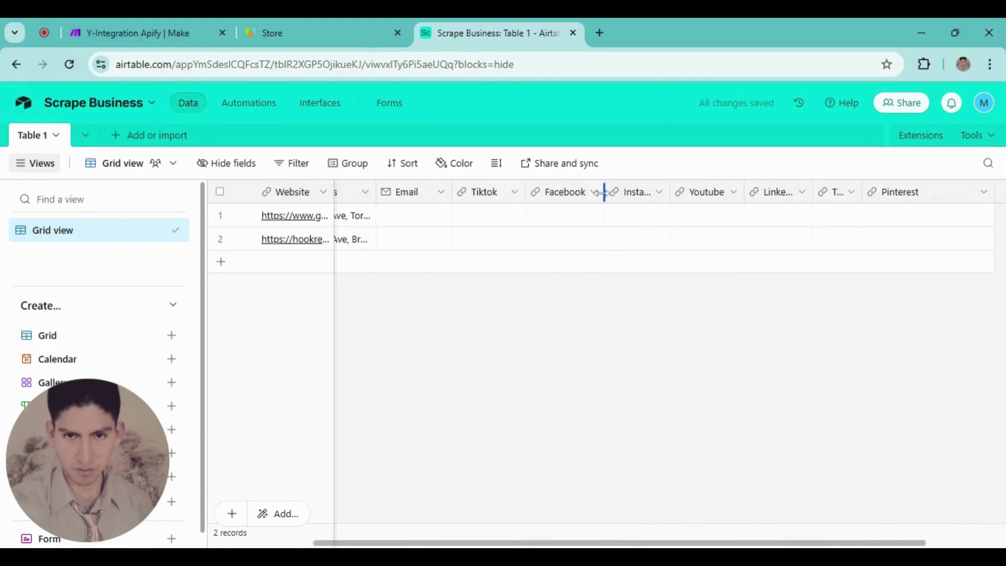
left_click_drag(603, 192, 617, 192)
left_click_drag(680, 192, 692, 191)
left_click_drag(886, 192, 902, 192)
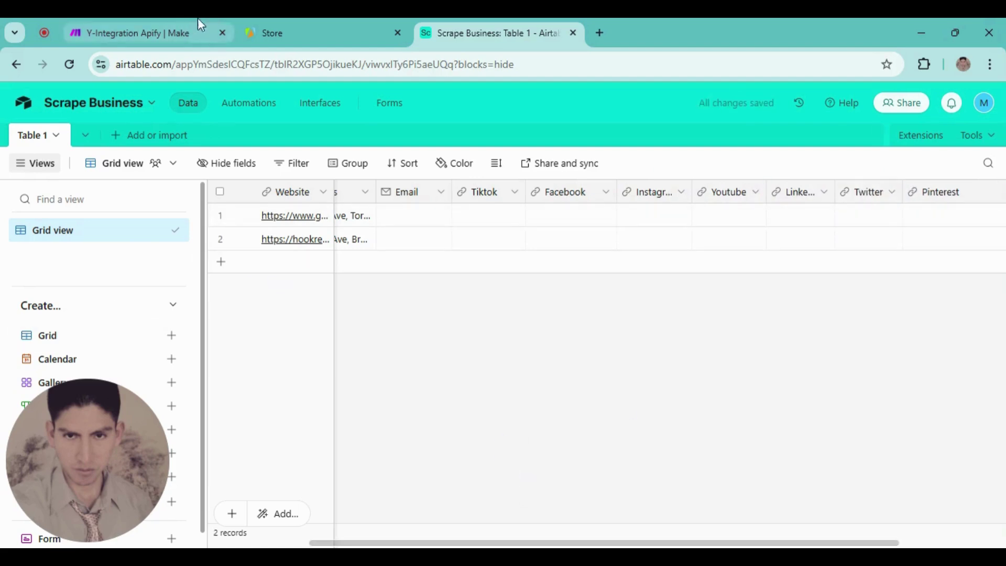
left_click(128, 31)
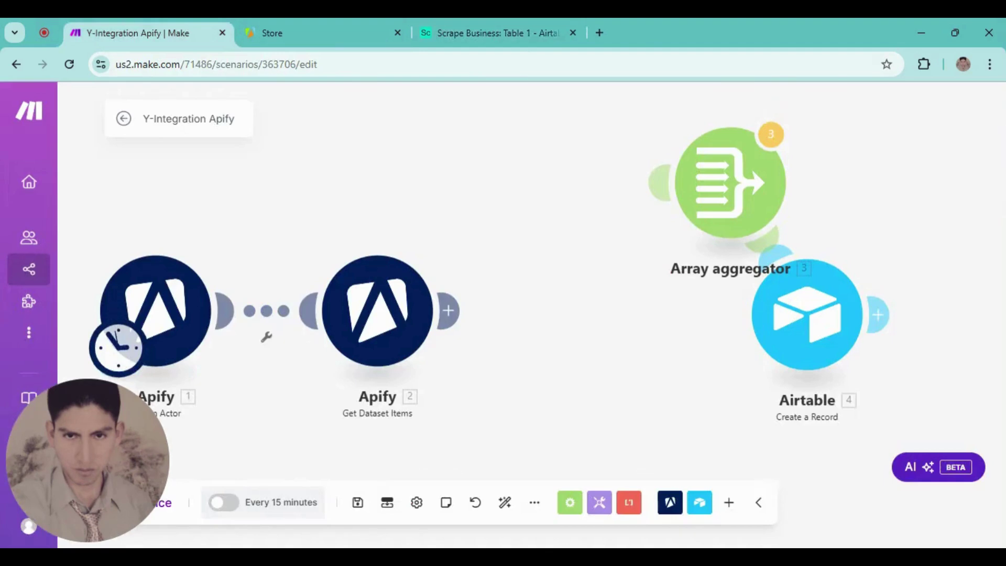
left_click_drag(534, 358, 529, 326)
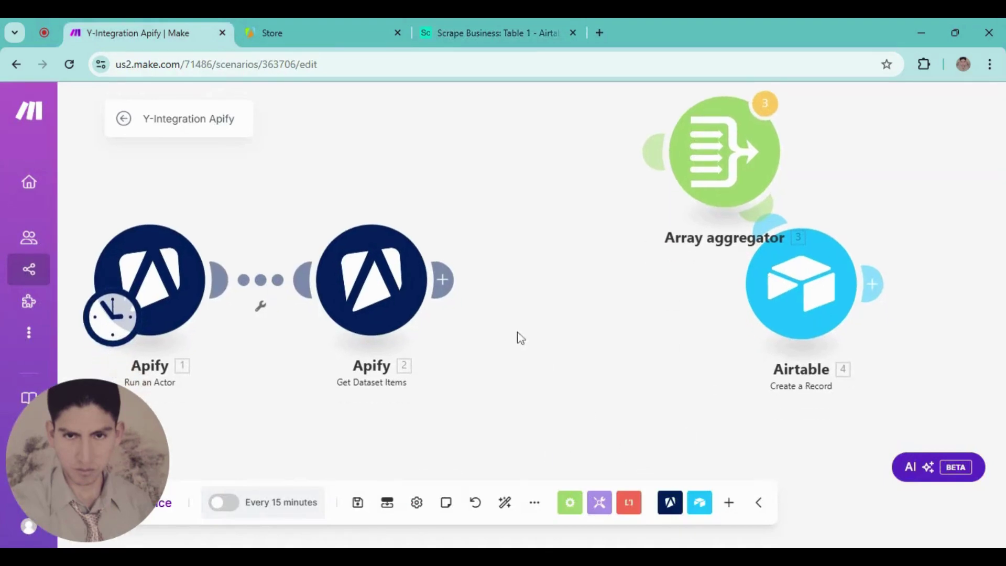
scroll(520, 337, "down", 1)
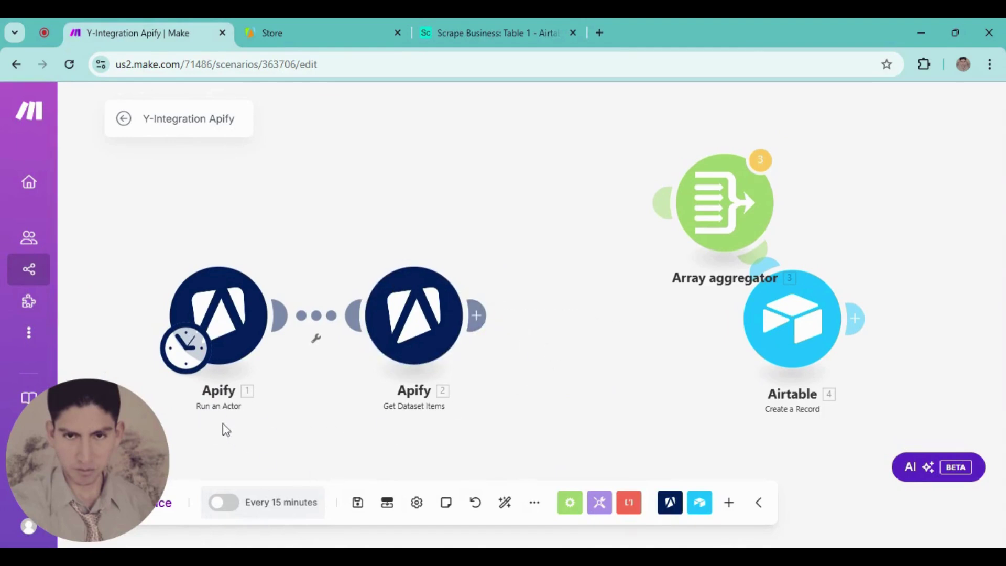
scroll(293, 419, "down", 1)
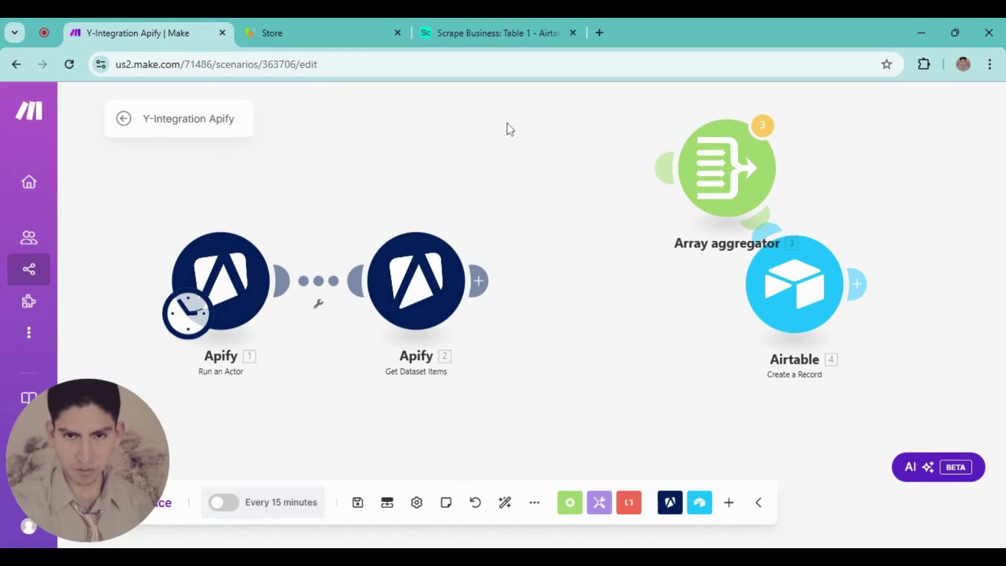
- Switch to the Apify Store, search for "contact" and open the Contact Details Scraper actor
left_click(352, 26)
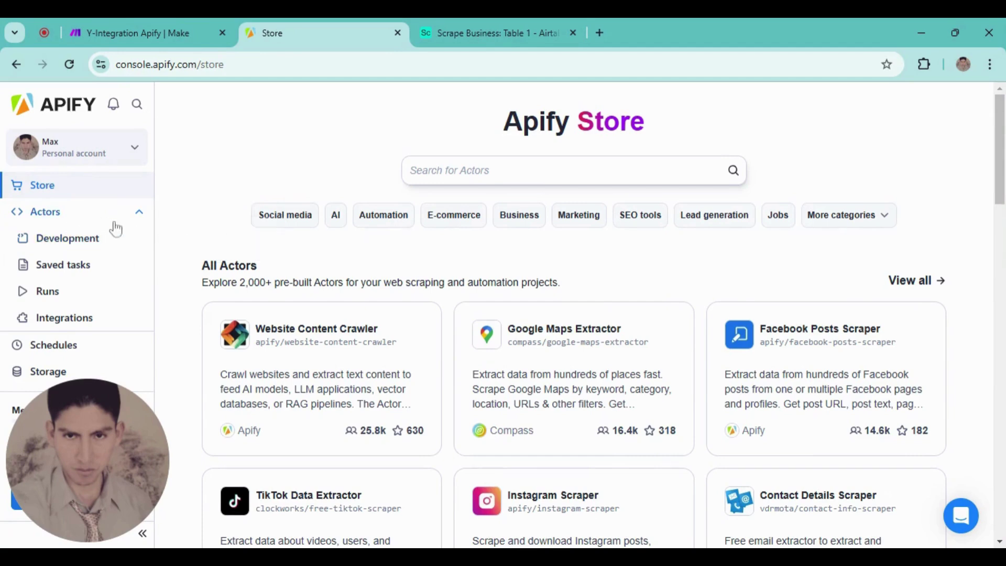
left_click(419, 171)
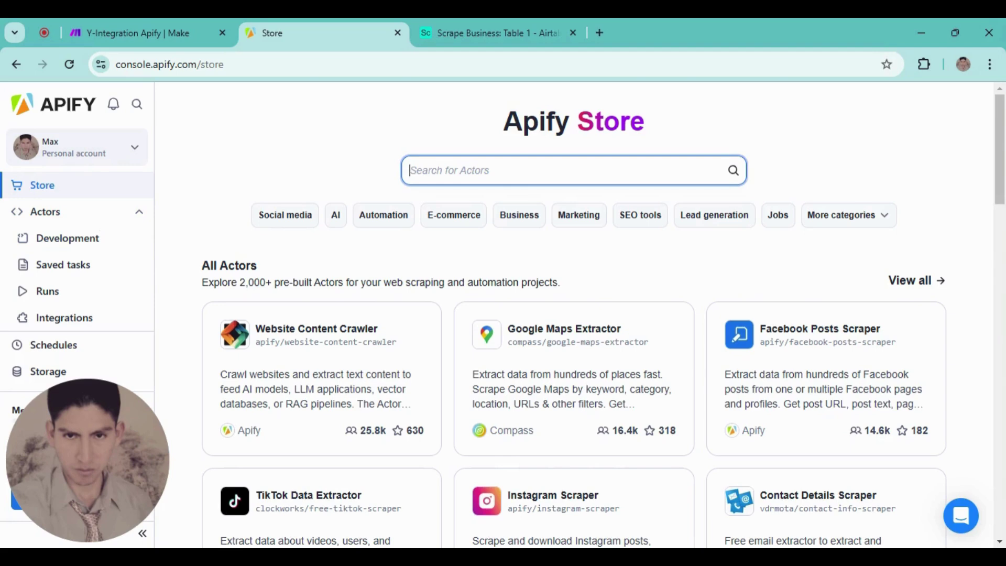
scroll(479, 333, "down", 7)
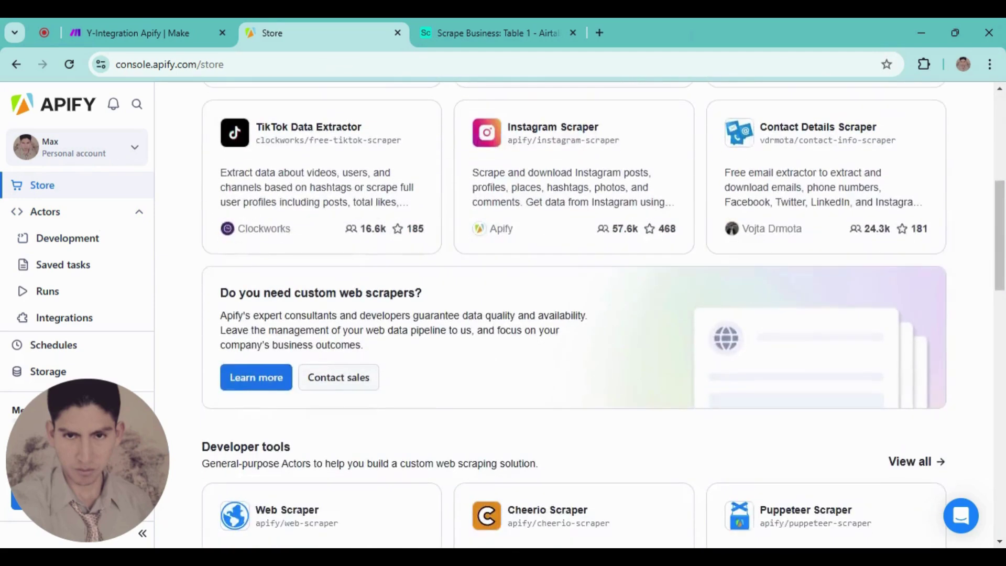
scroll(440, 411, "up", 5)
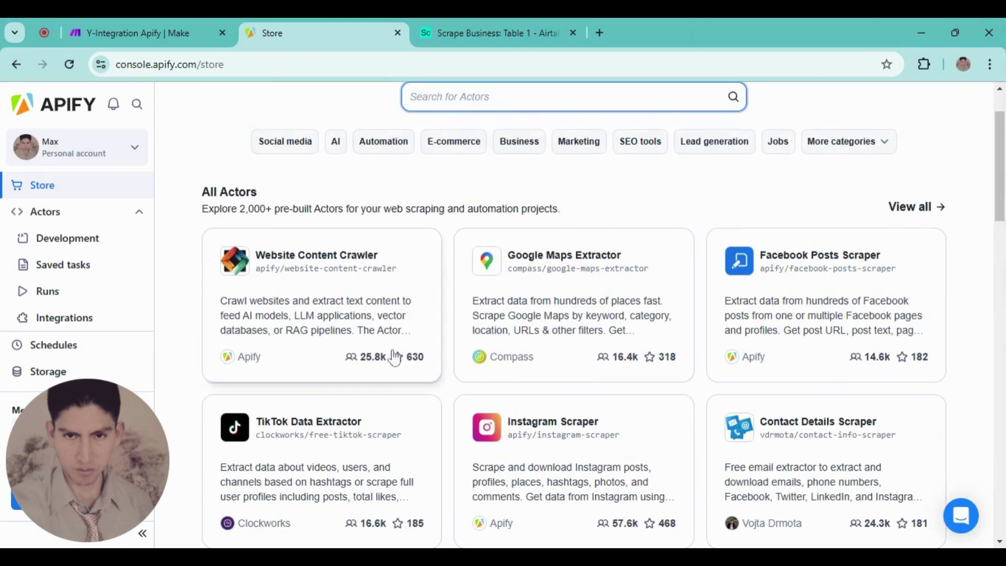
scroll(383, 355, "up", 2)
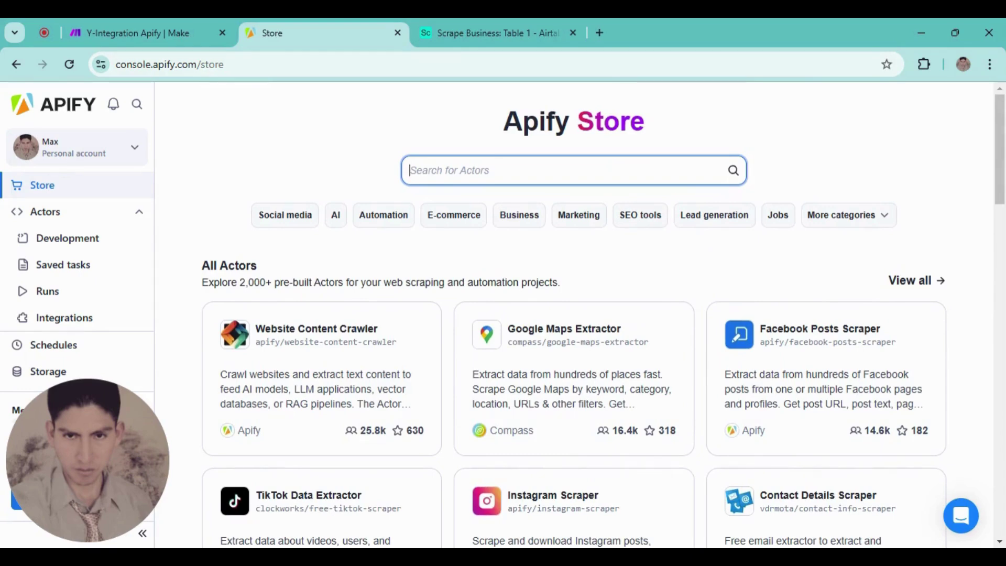
type("contact")
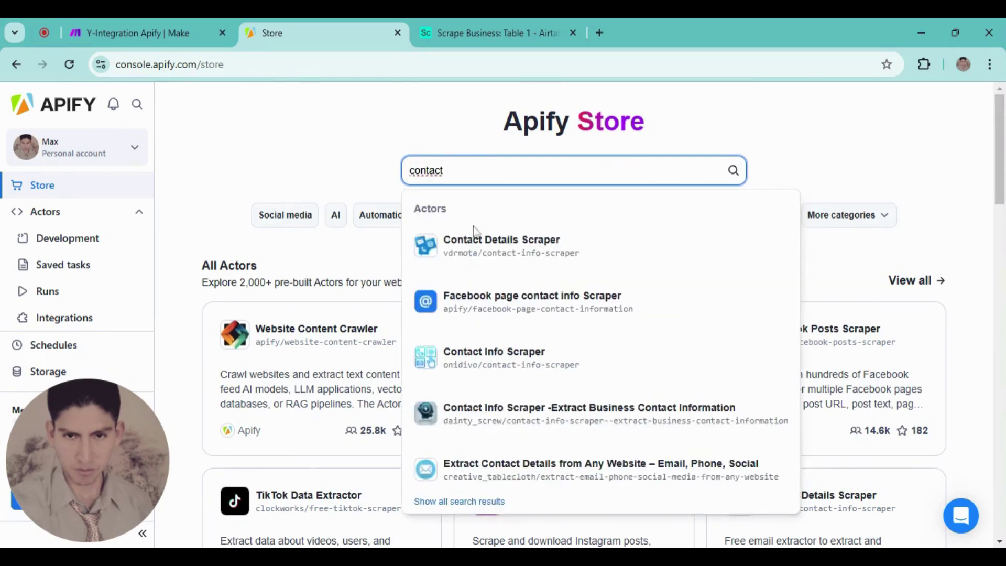
left_click(479, 266)
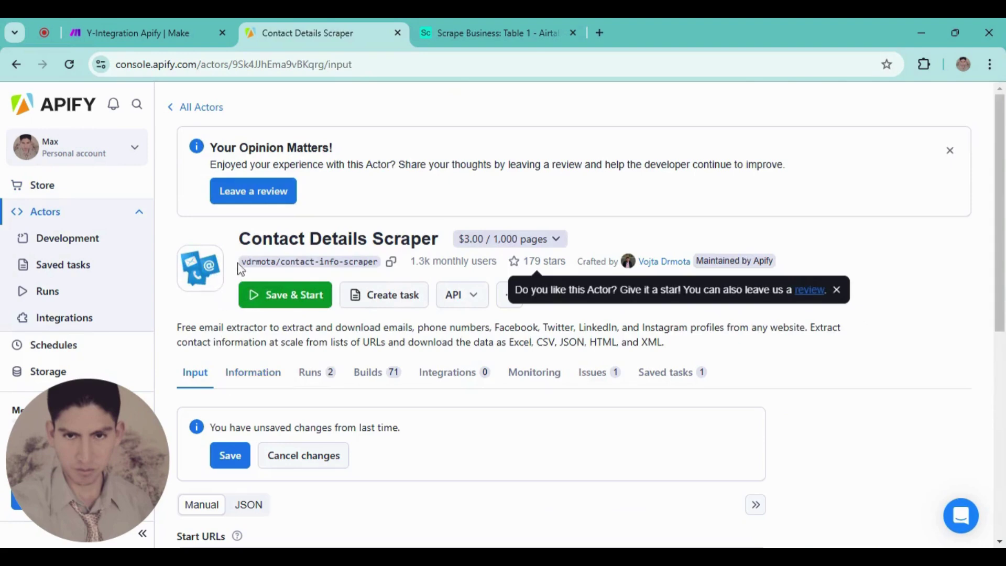
- Show the Contact Details Scraper's input as JSON and copy the entire code
scroll(291, 360, "down", 7)
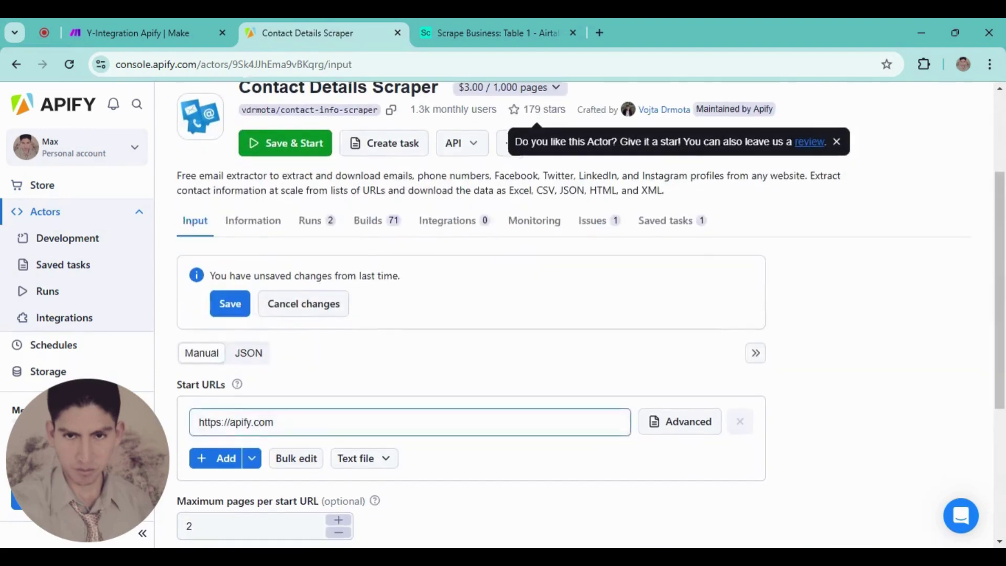
scroll(253, 380, "up", 5)
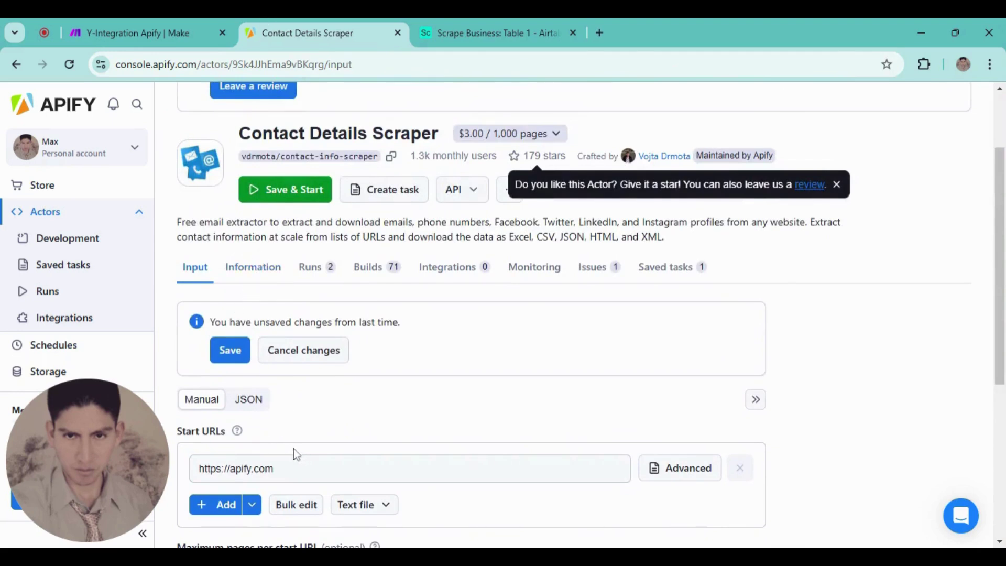
left_click(249, 401)
scroll(272, 401, "down", 3)
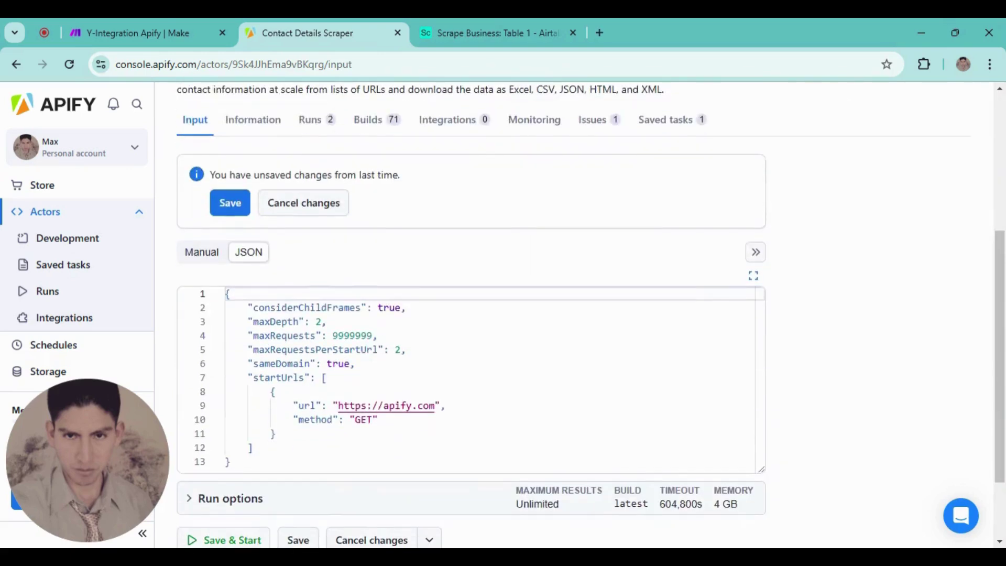
left_click_drag(231, 462, 217, 297)
right_click(263, 326)
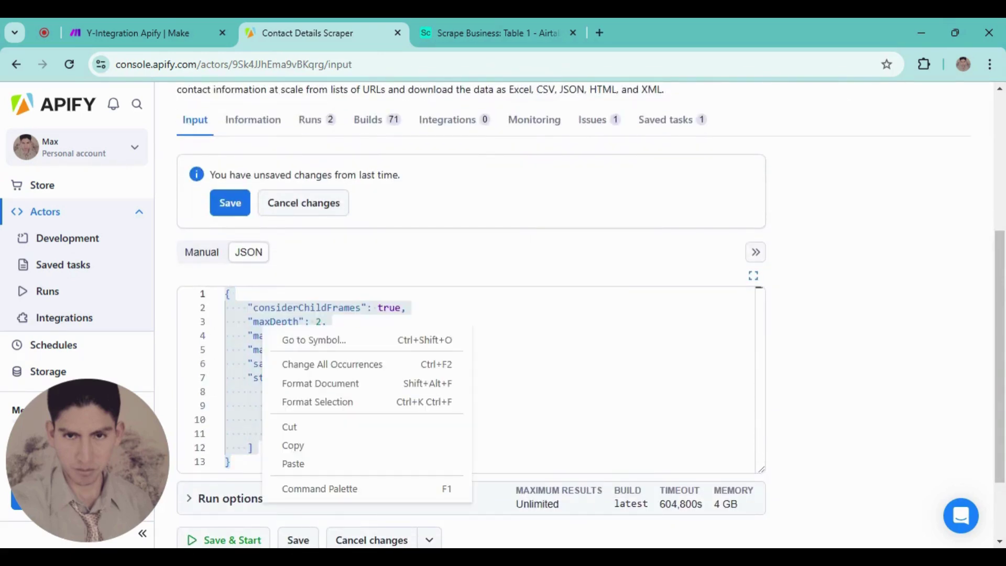
left_click(287, 445)
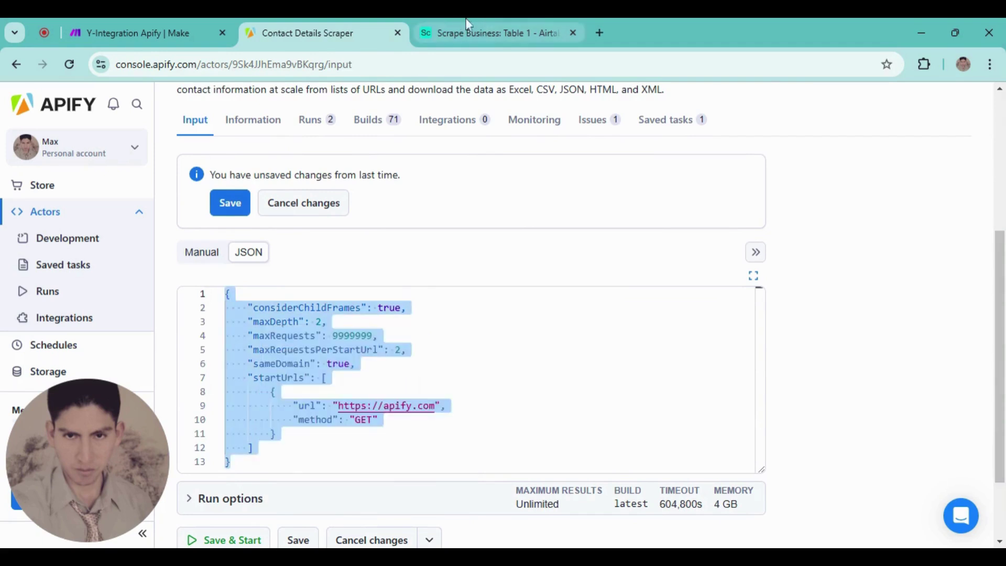
- Switch to the Make scenario and move the Array aggregator and Airtable modules farther away from the Apify modules
left_click(103, 21)
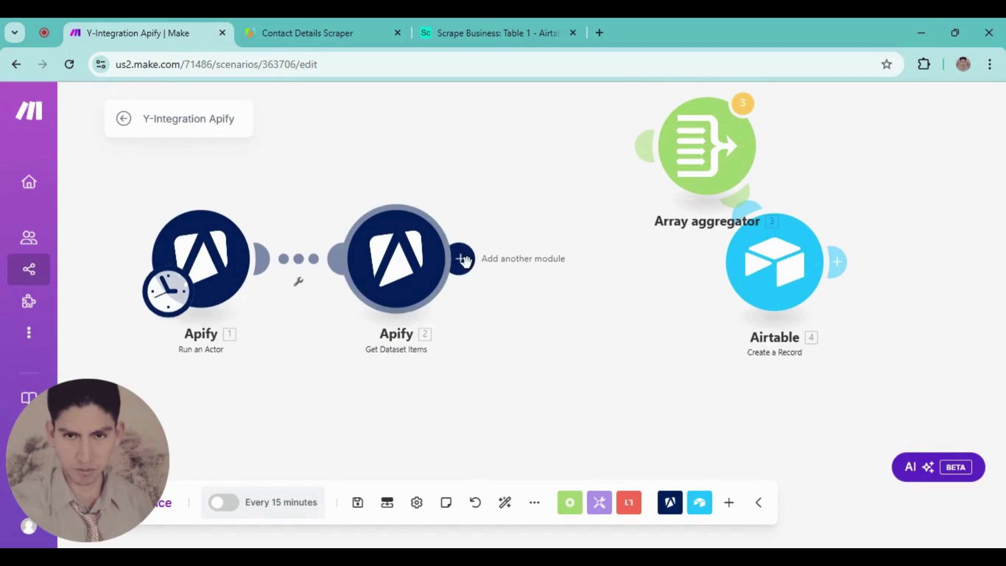
left_click_drag(561, 355, 497, 367)
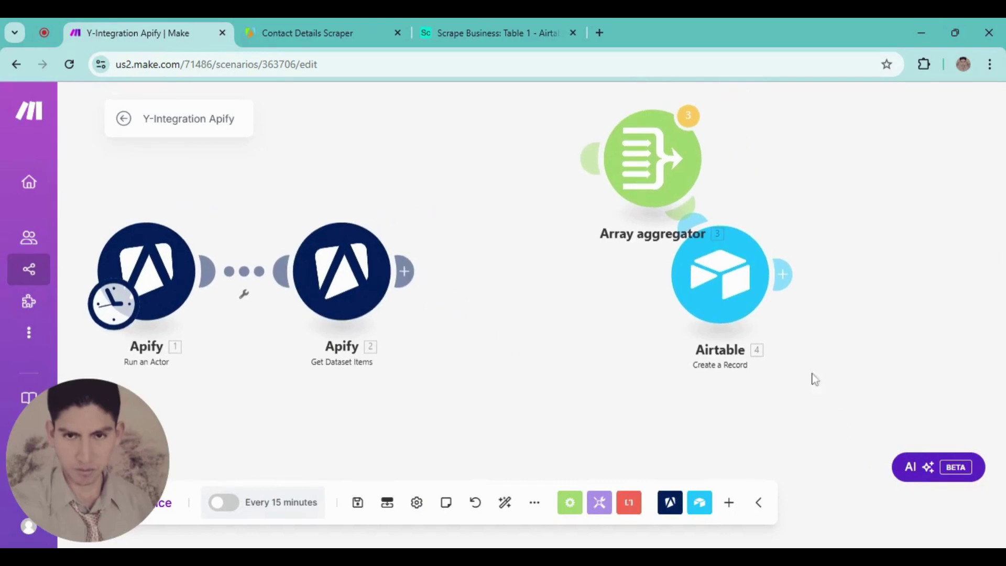
left_click_drag(583, 378, 491, 369)
scroll(437, 401, "down", 3)
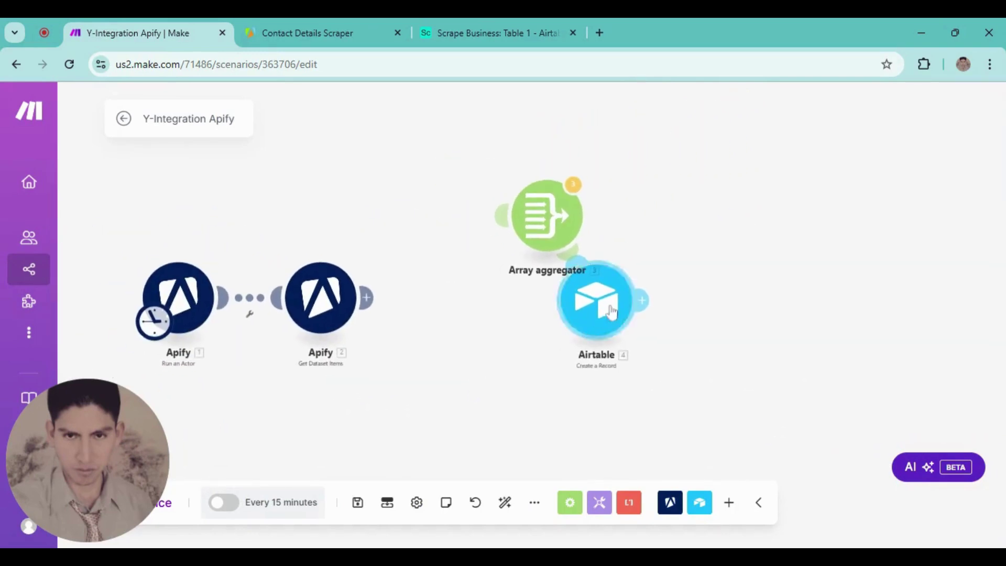
scroll(431, 348, "up", 1)
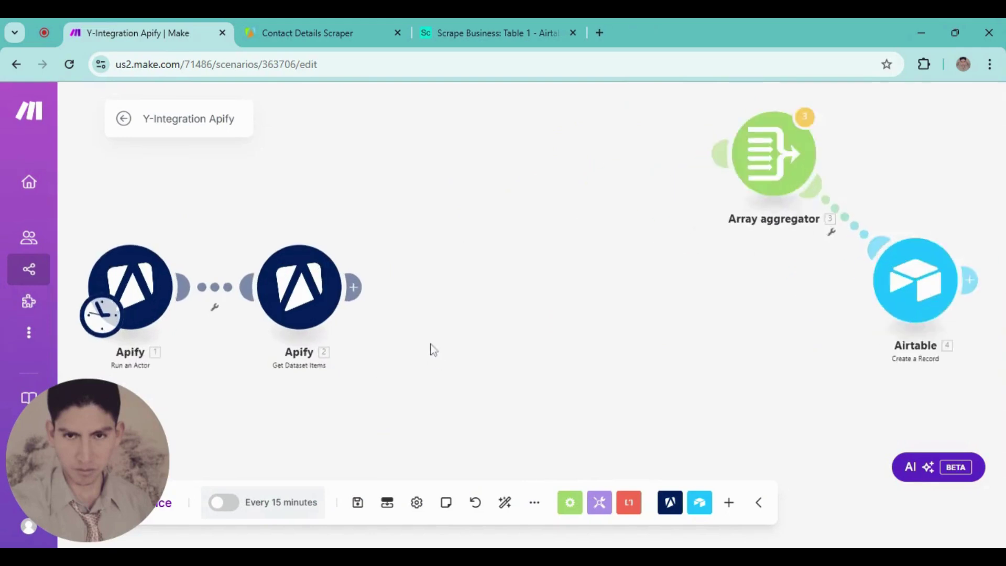
left_click_drag(431, 349, 518, 355)
- Add an Apify Run an Actor module after Get Dataset Items and select the contact-info-scraper actor
left_click(440, 294)
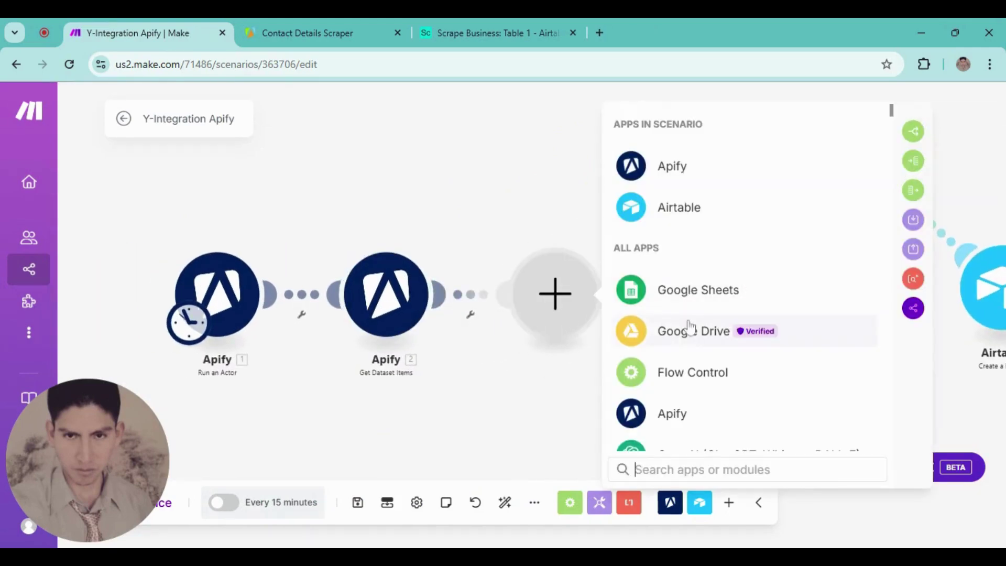
left_click(674, 179)
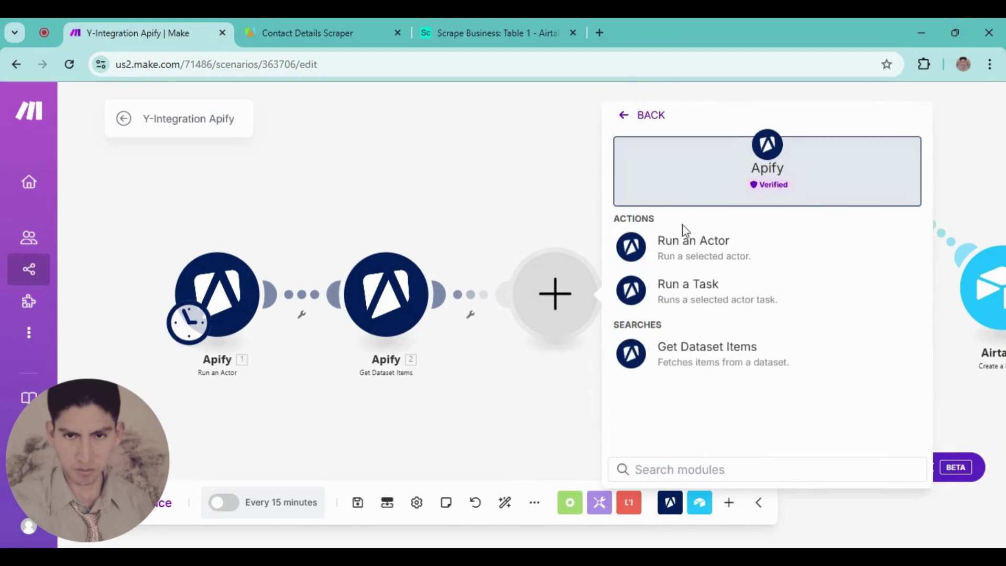
left_click(687, 243)
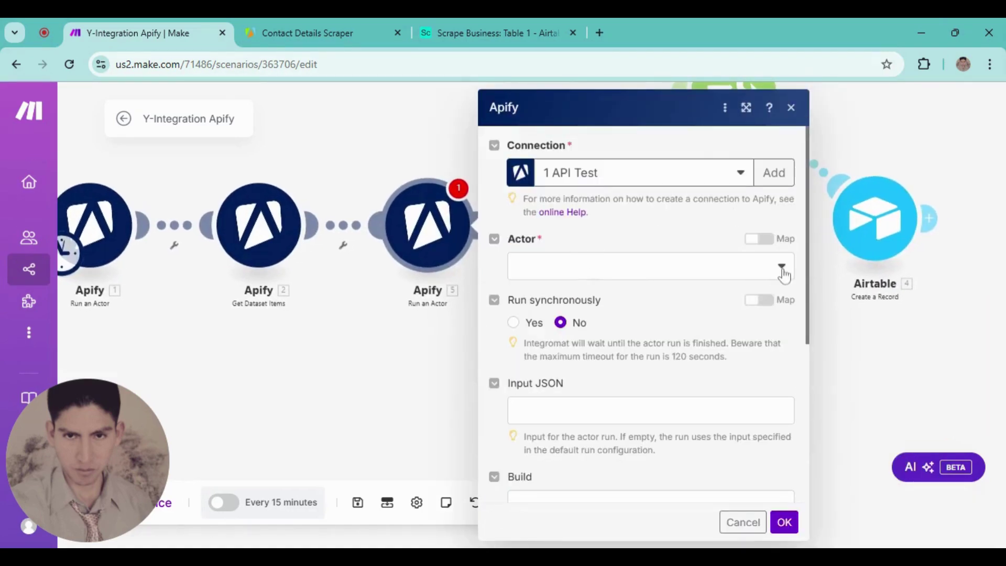
left_click(783, 271)
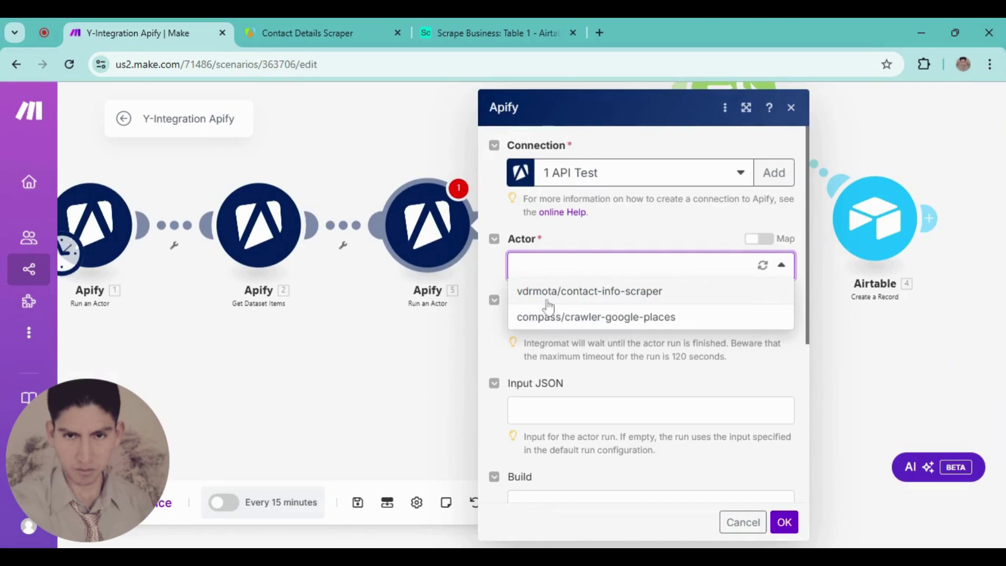
left_click(641, 303)
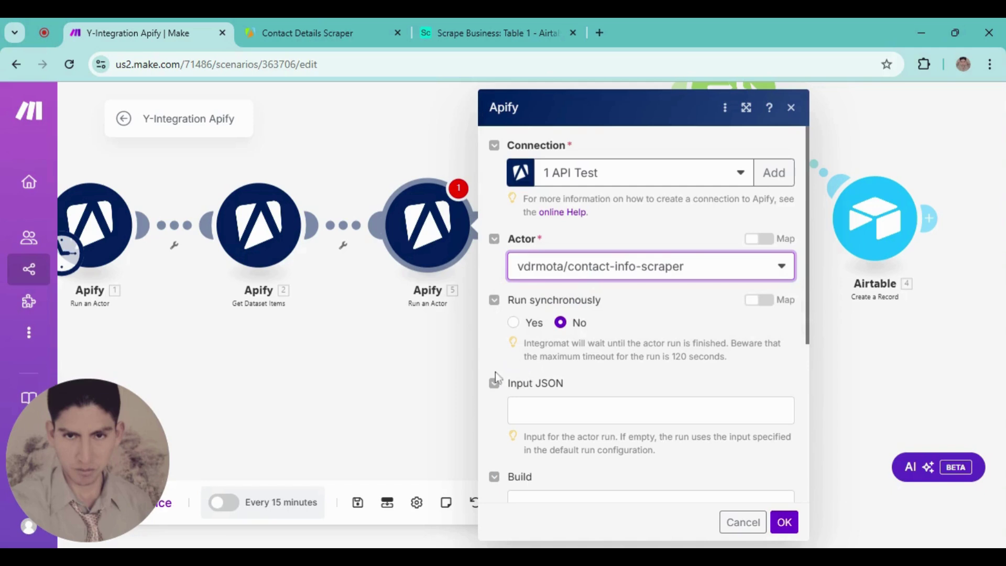
- Copy the Contact Details Scraper's full JSON input from Apify and paste it into the Input JSON of Make's new Run an Actor module
scroll(502, 351, "down", 2)
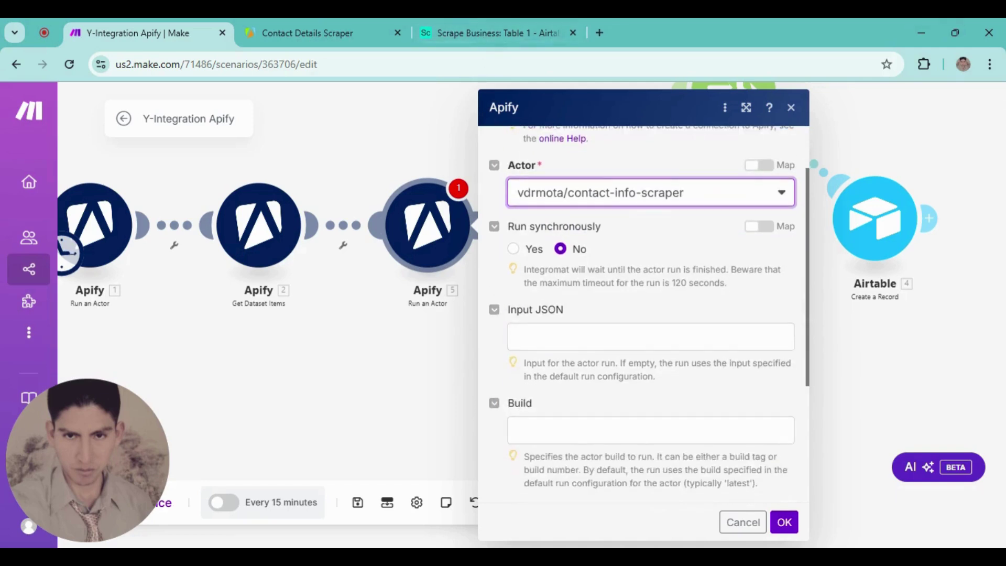
scroll(645, 314, "down", 2)
left_click(650, 262)
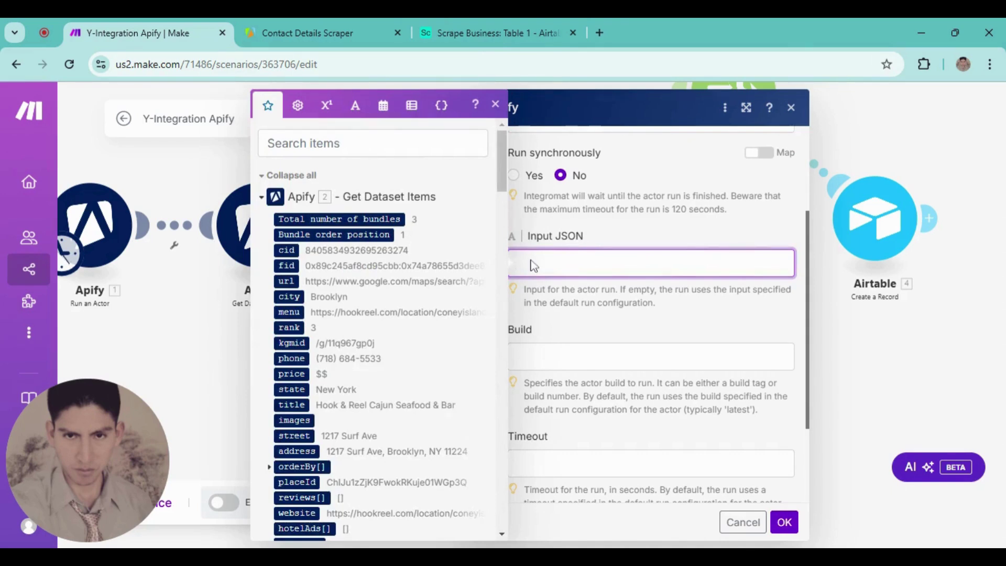
key("ctrl+Tab")
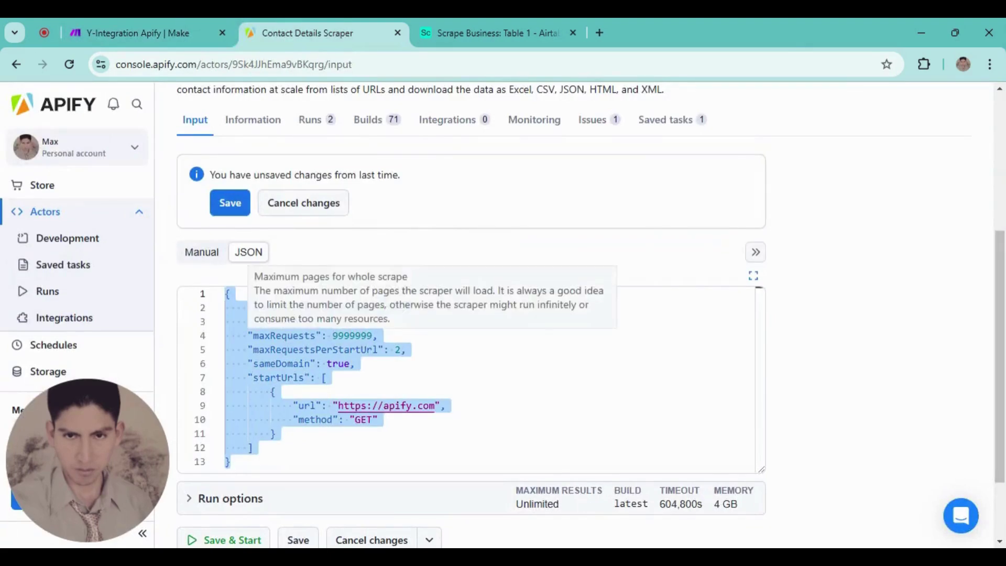
right_click(287, 383)
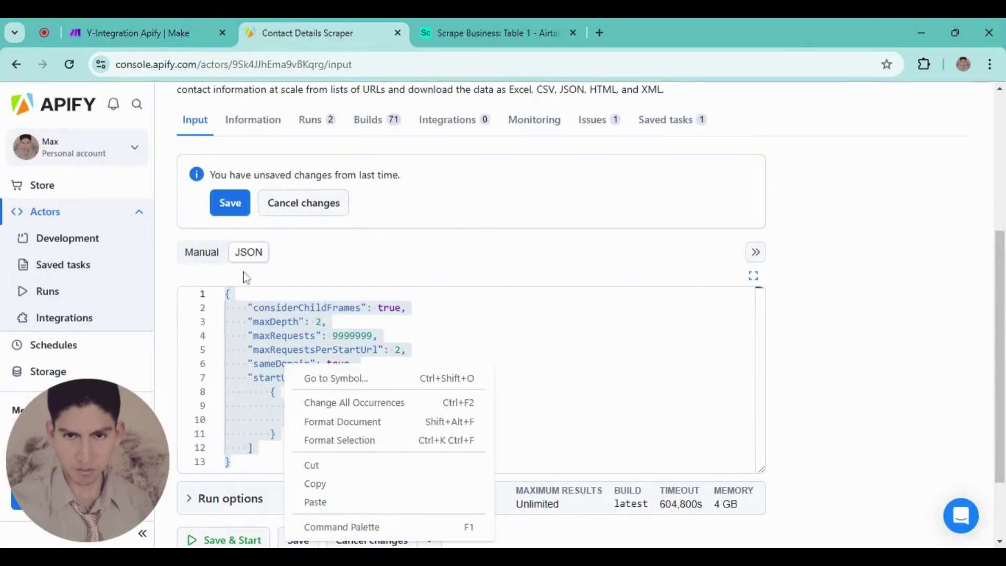
left_click(162, 280)
left_click(449, 24)
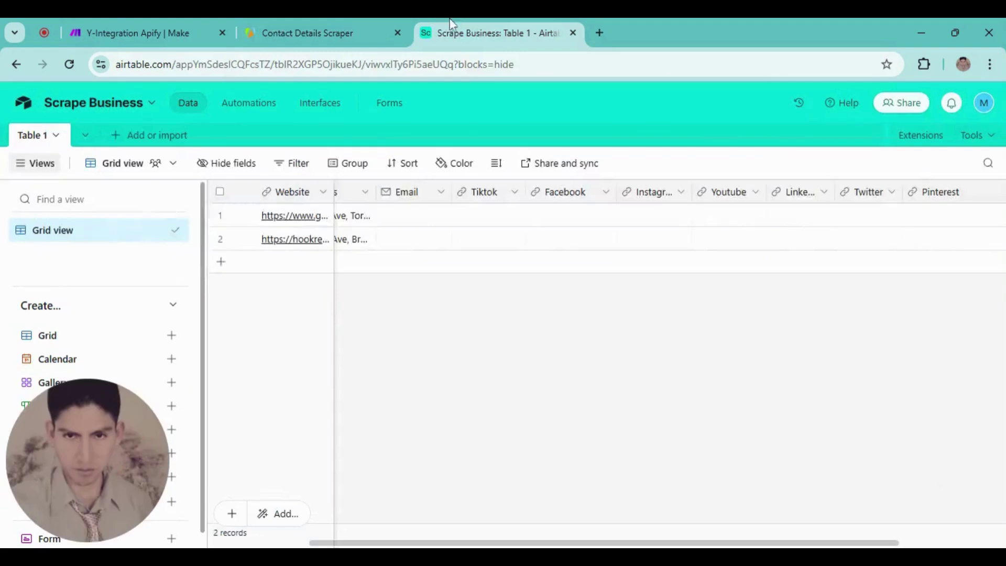
left_click(203, 25)
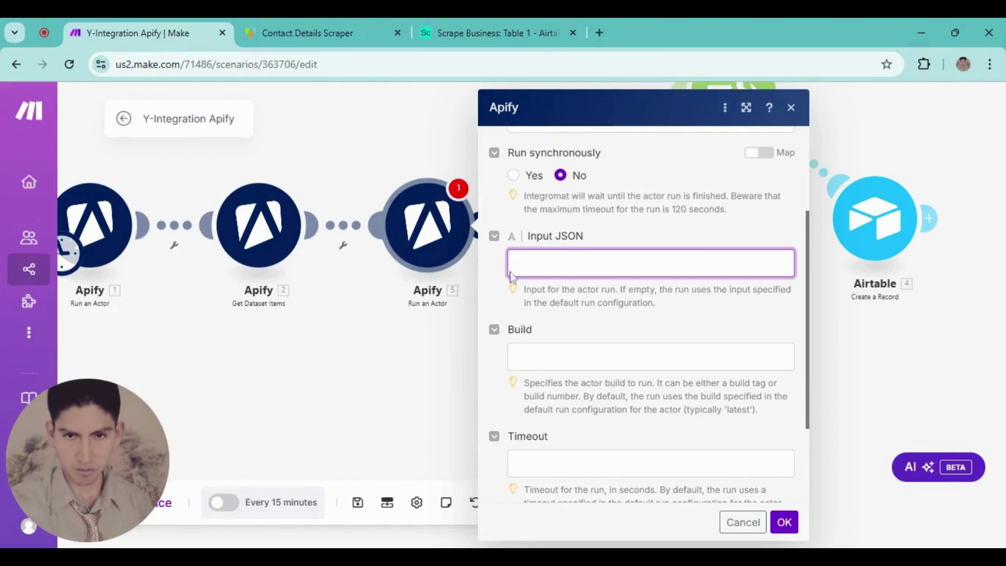
left_click(294, 38)
right_click(279, 328)
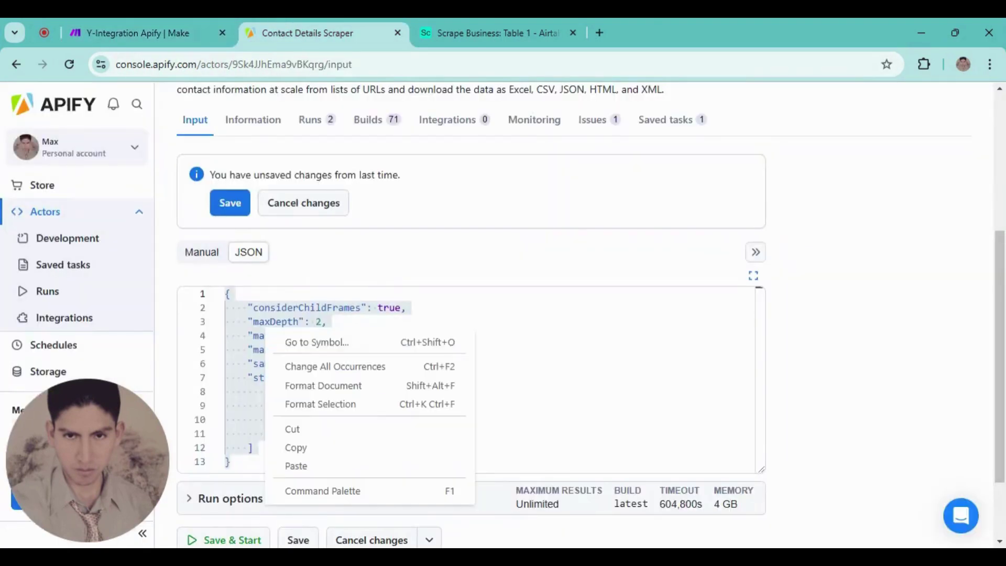
left_click(296, 447)
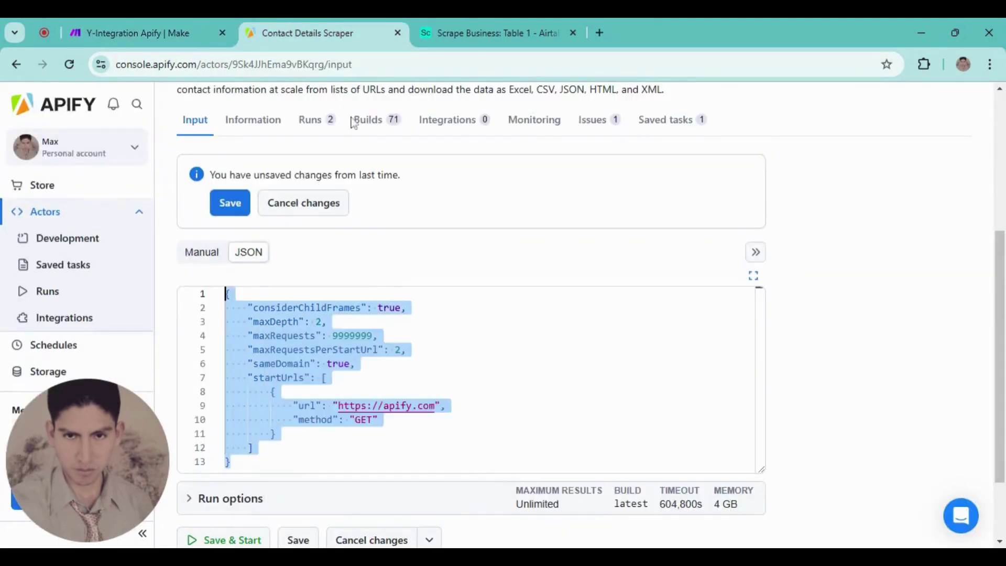
left_click(134, 32)
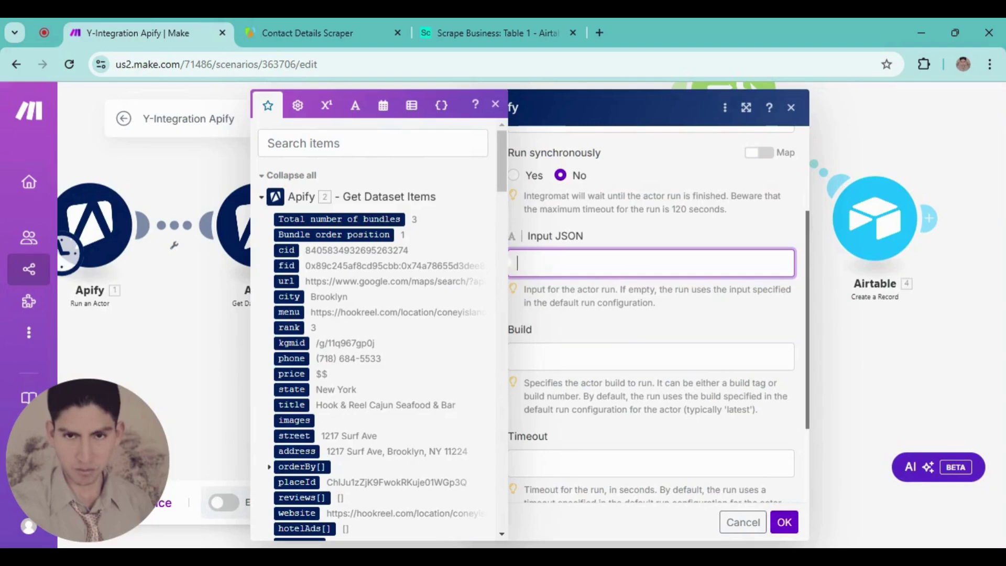
key("ctrl+v")
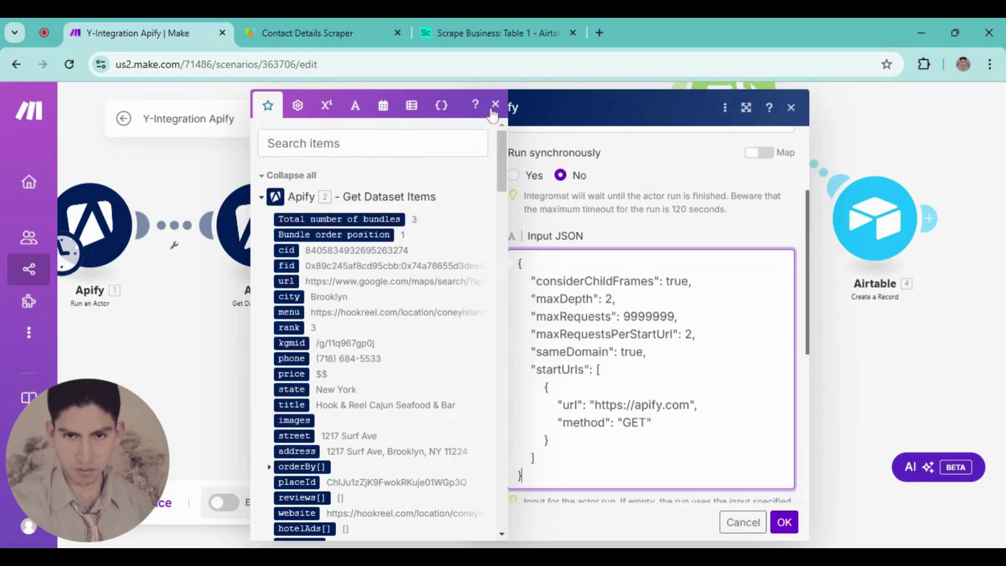
scroll(606, 395, "down", 3)
scroll(604, 395, "up", 1)
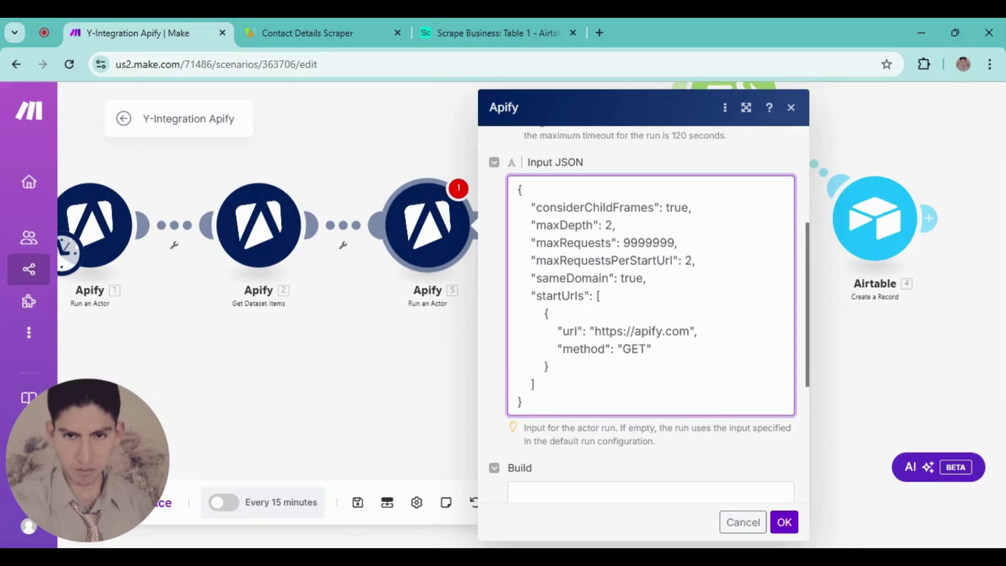
left_click_drag(690, 331, 594, 331)
key("BackSpace")
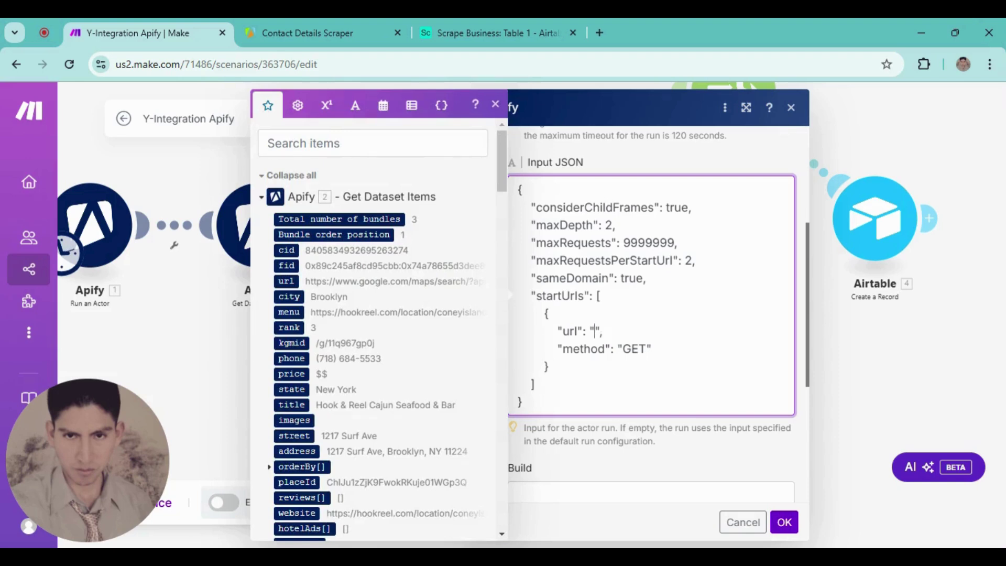
left_click(372, 143)
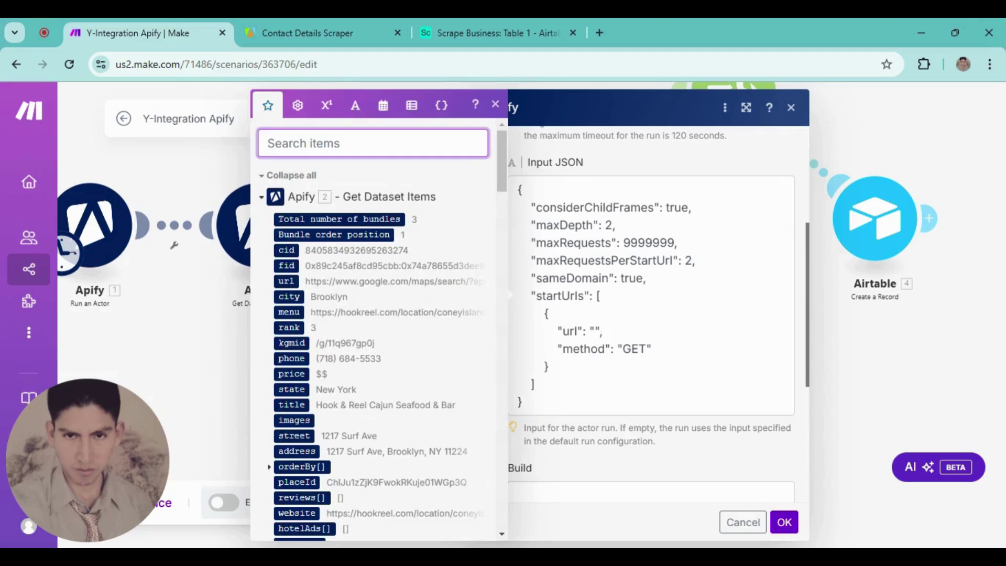
type("websi")
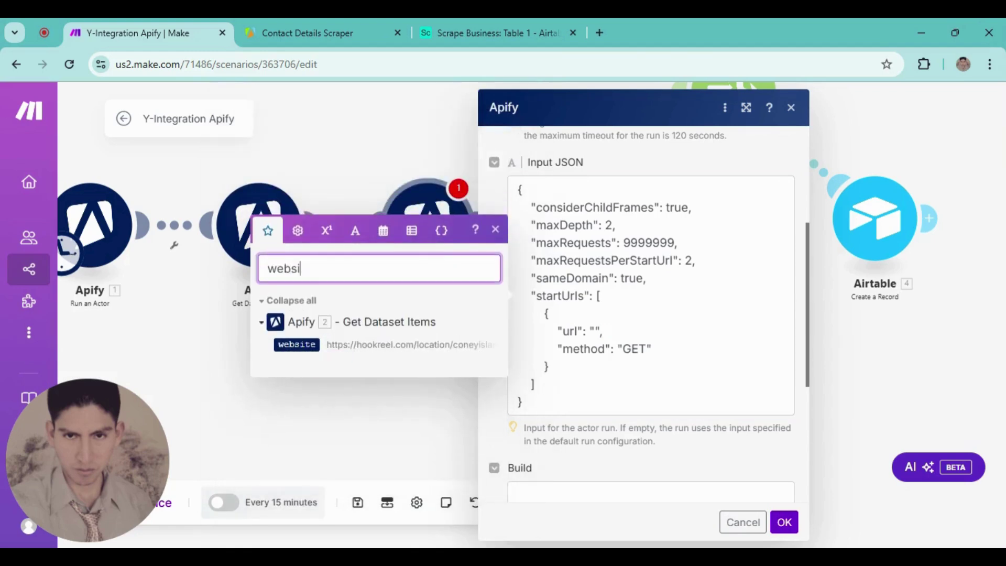
left_click(287, 344)
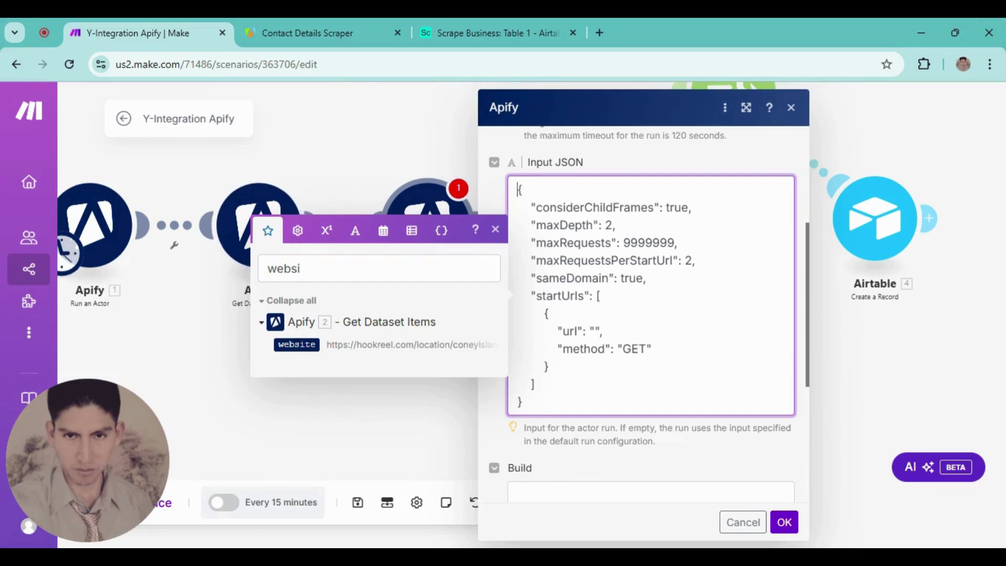
left_click(292, 344)
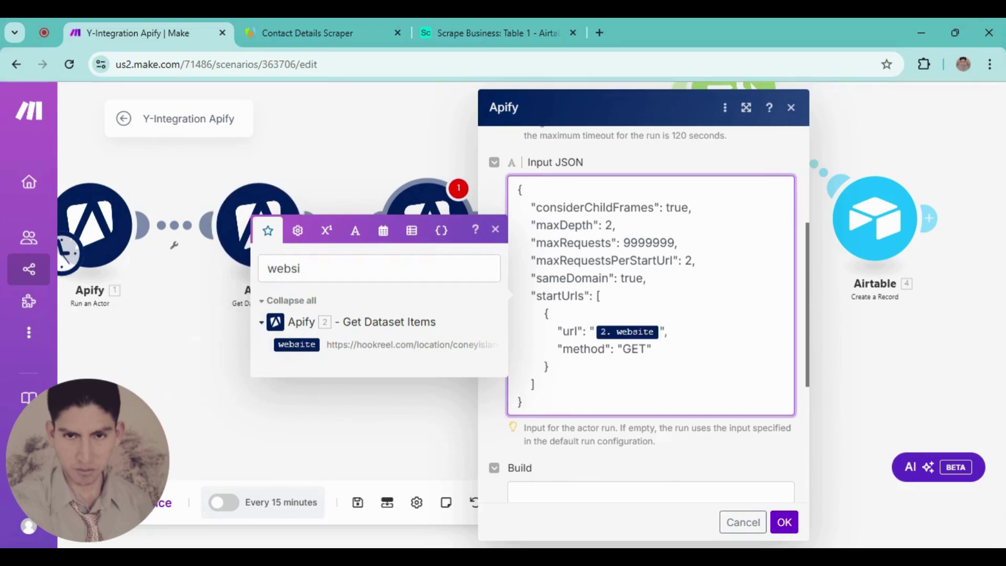
left_click(495, 230)
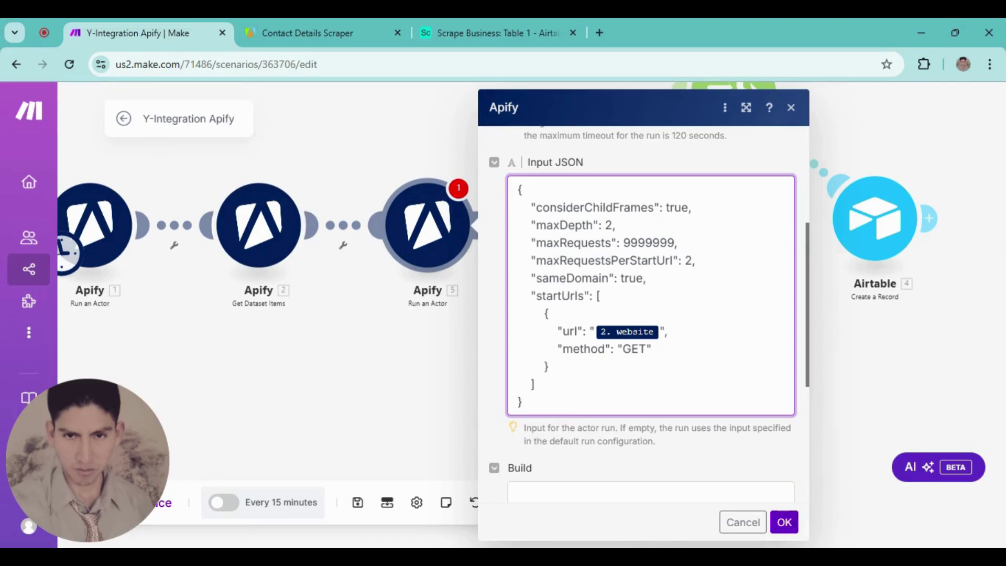
- Set the contact-info-scraper module to run synchronously and save its settings
scroll(602, 484, "down", 4)
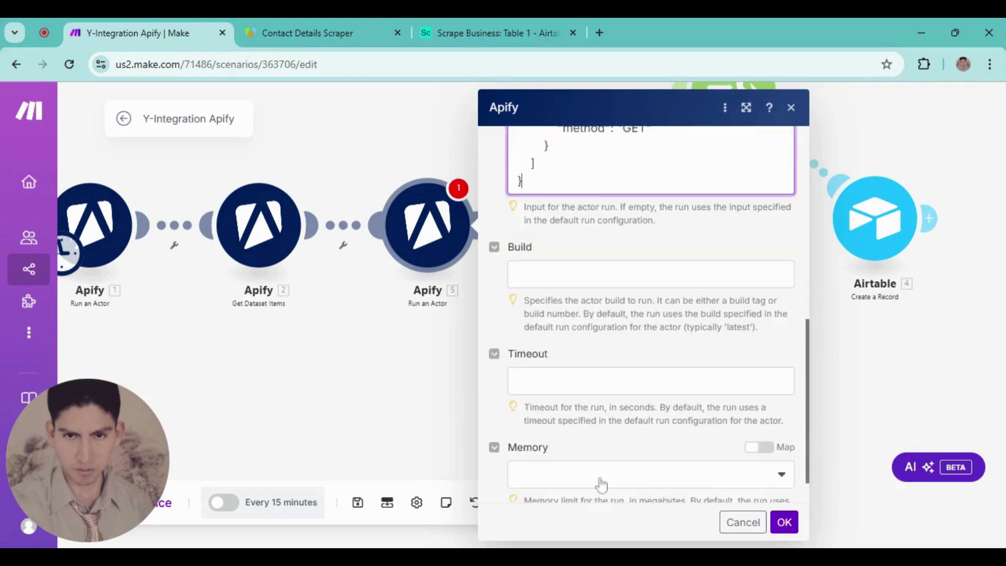
scroll(601, 485, "down", 2)
scroll(601, 485, "up", 8)
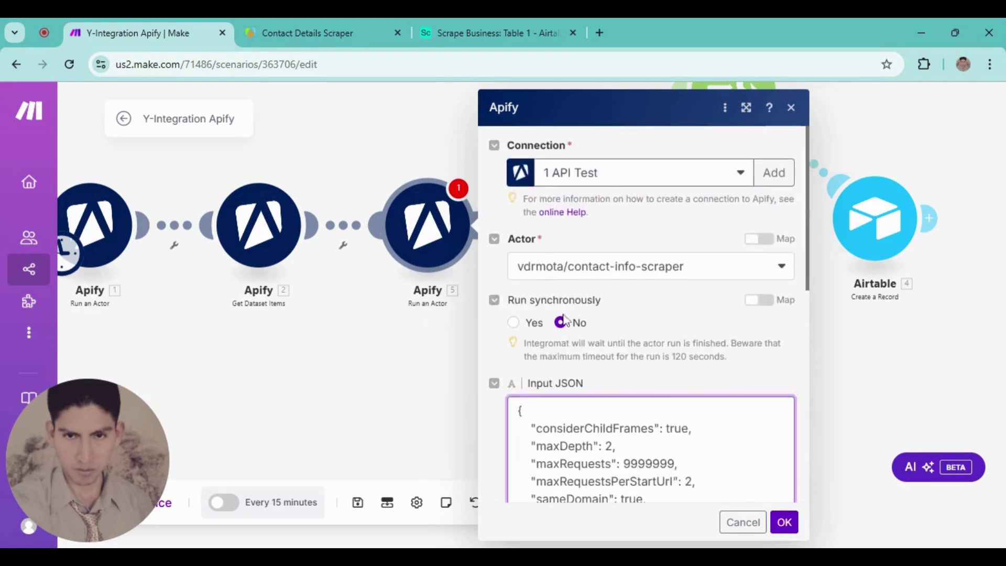
left_click(513, 323)
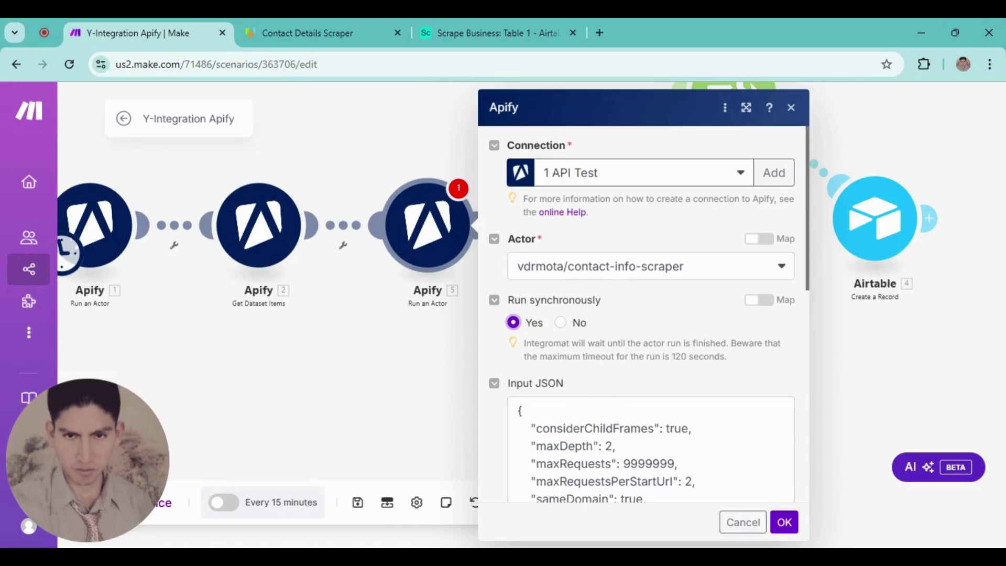
scroll(635, 417, "down", 5)
scroll(557, 427, "up", 5)
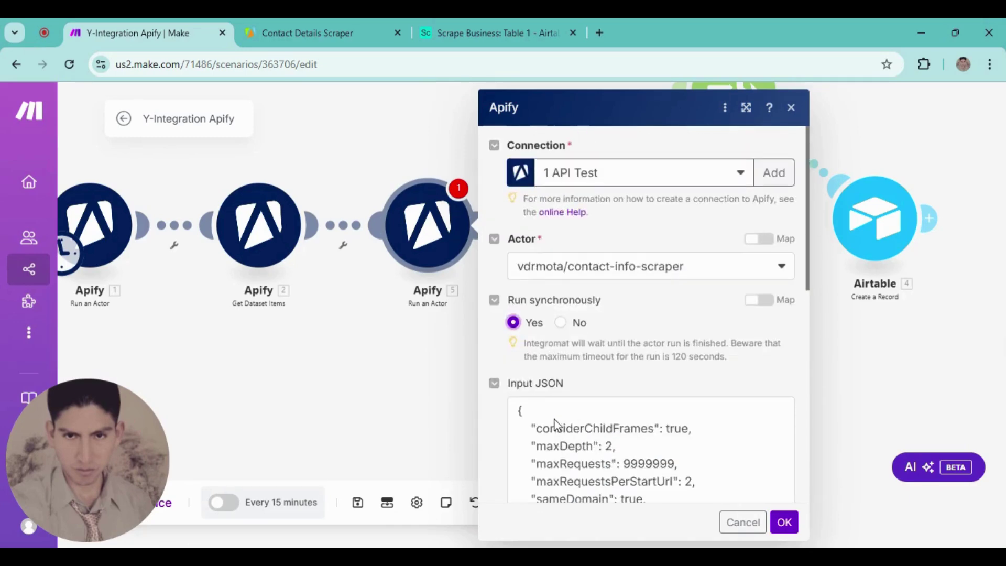
left_click(785, 523)
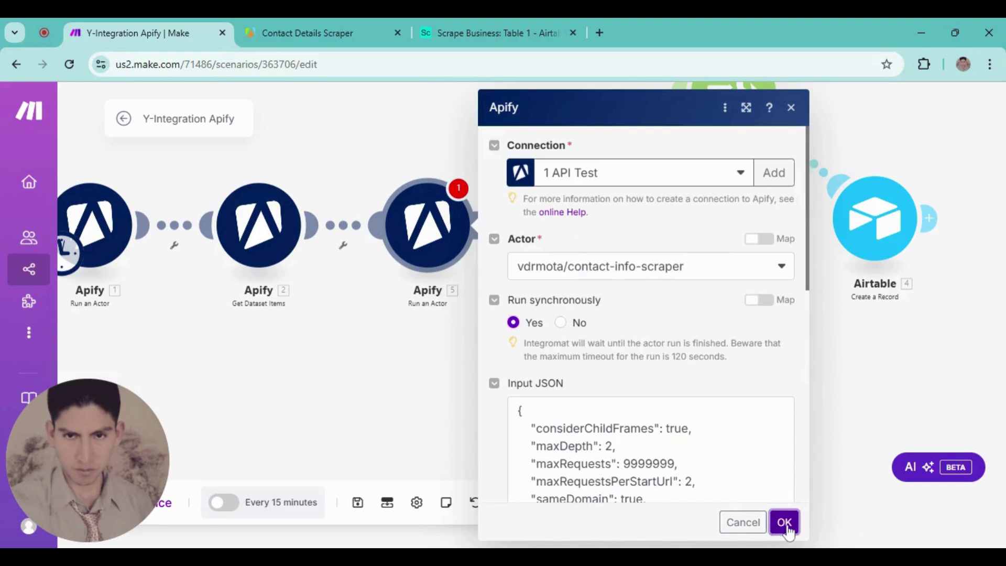
- Add an Apify Get Dataset Items module after the contact-info-scraper Run an Actor module
mouse_move(542, 364)
left_mouse_down()
mouse_move(482, 381)
mouse_move(555, 355)
left_mouse_up()
scroll(482, 381, "down", 1)
scroll(510, 366, "up", 1)
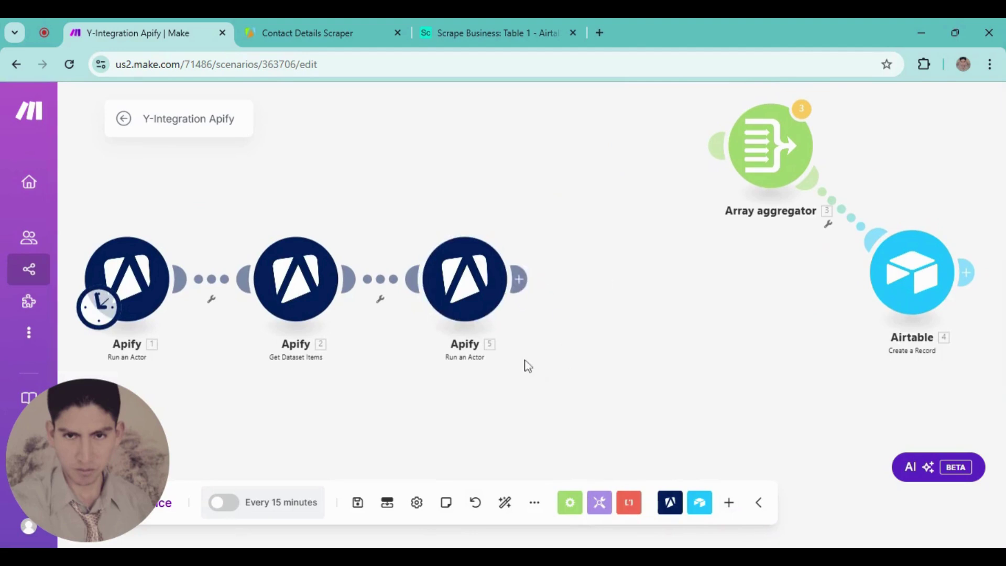
left_click(519, 280)
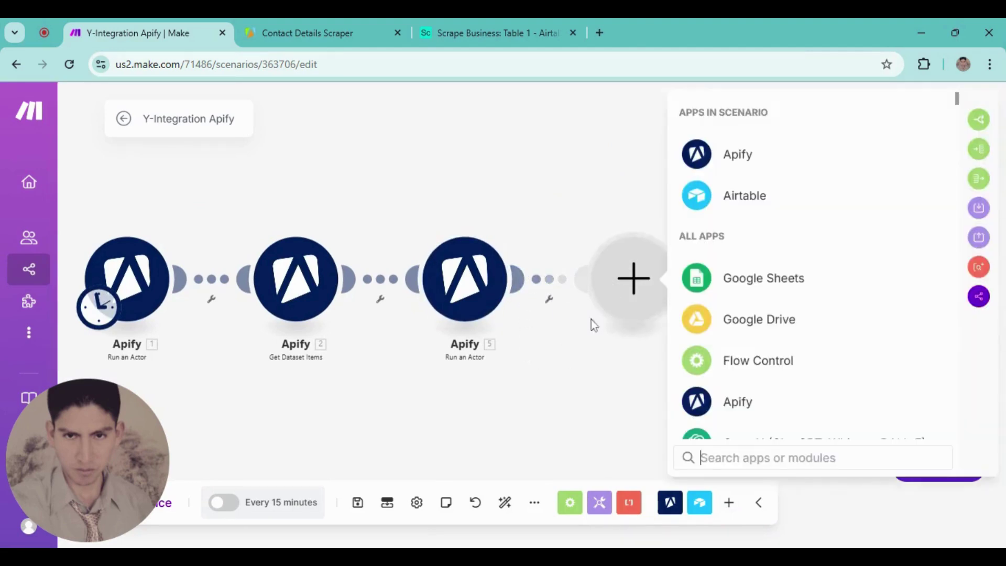
left_click(746, 166)
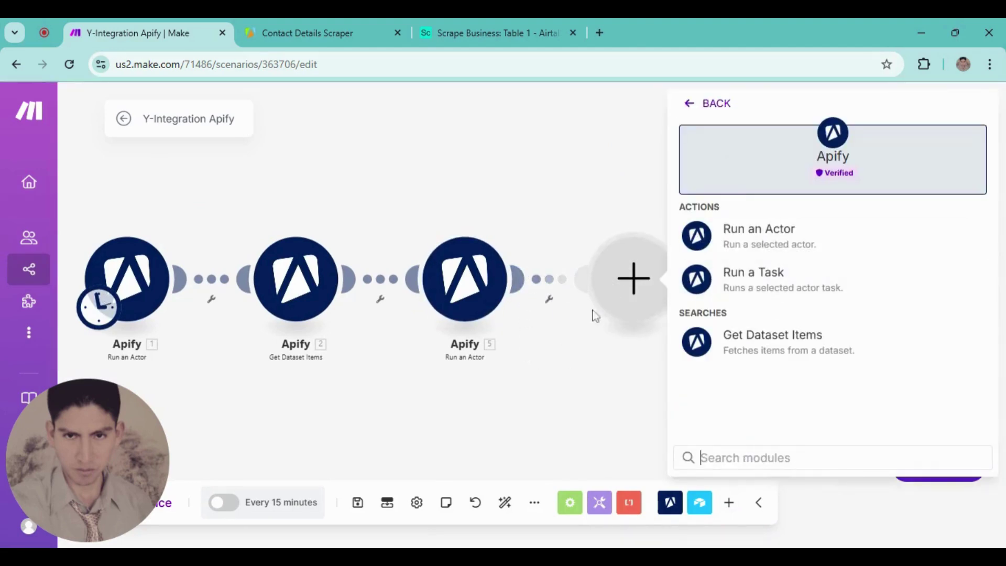
left_click(753, 346)
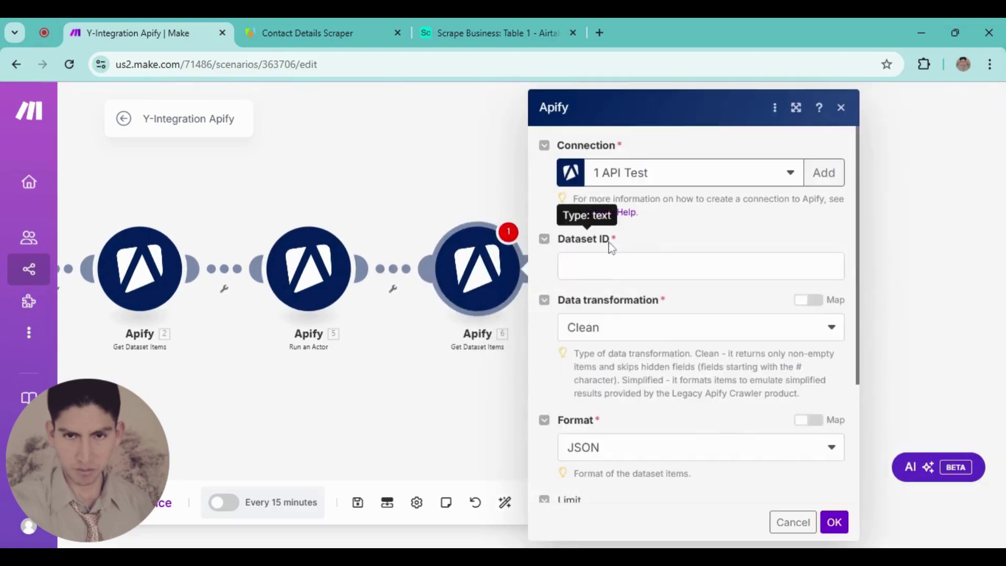
- Map the new module's Dataset ID to defaultDatasetId from the contact-info-scraper Run an Actor module and save the settings
left_click(701, 267)
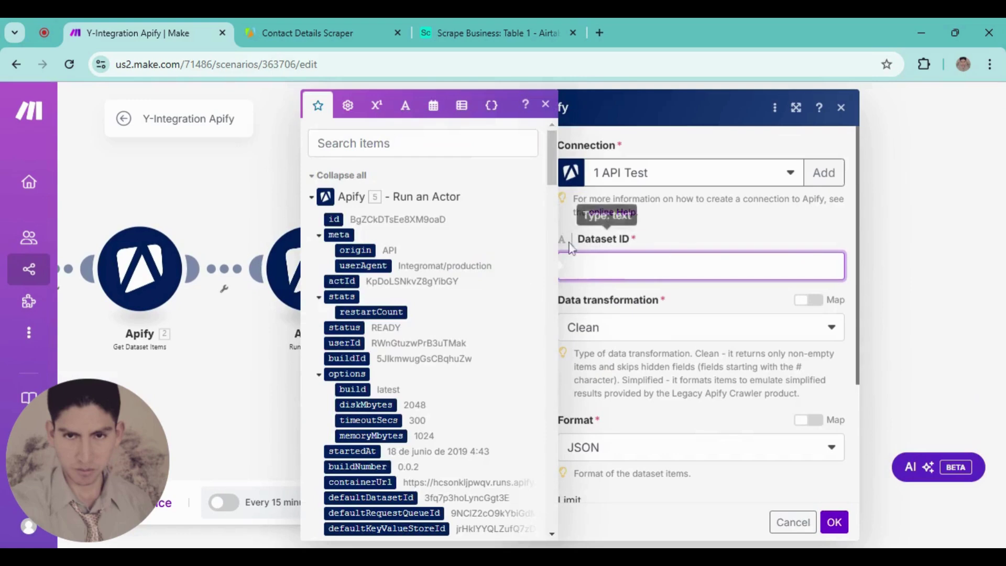
left_click(366, 143)
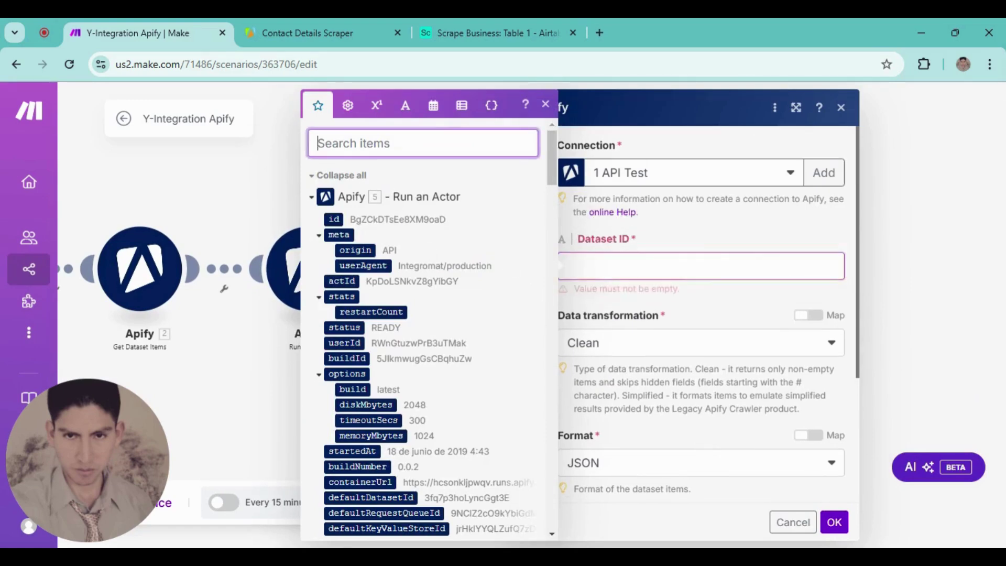
type("dataset")
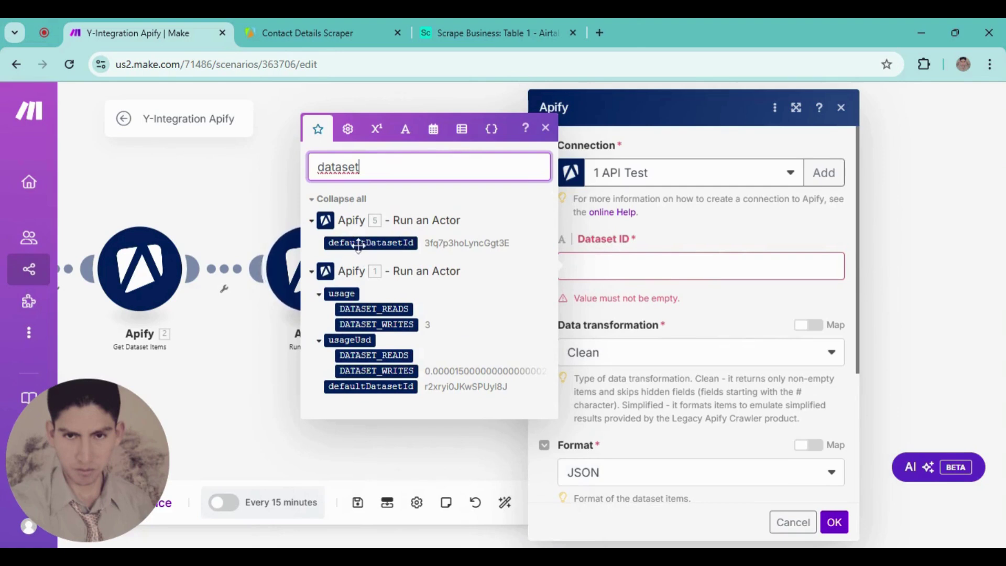
mouse_move(367, 244)
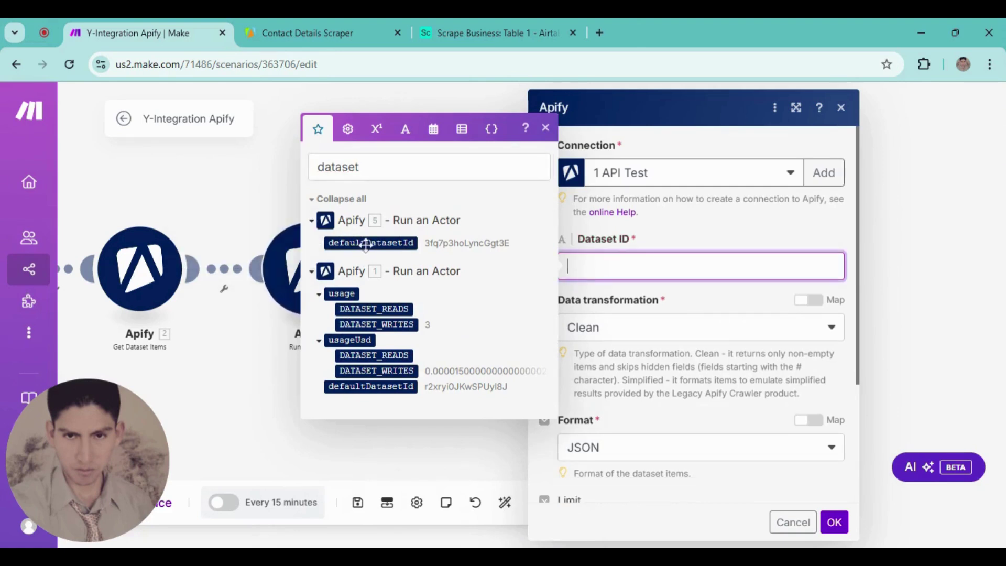
left_click(367, 245)
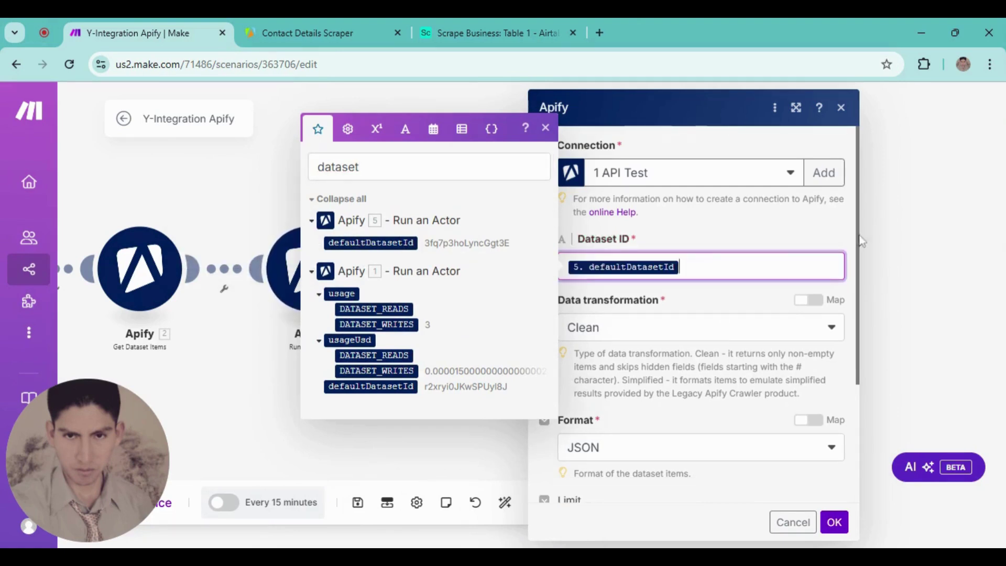
left_click(844, 229)
scroll(681, 366, "down", 1)
scroll(681, 398, "down", 3)
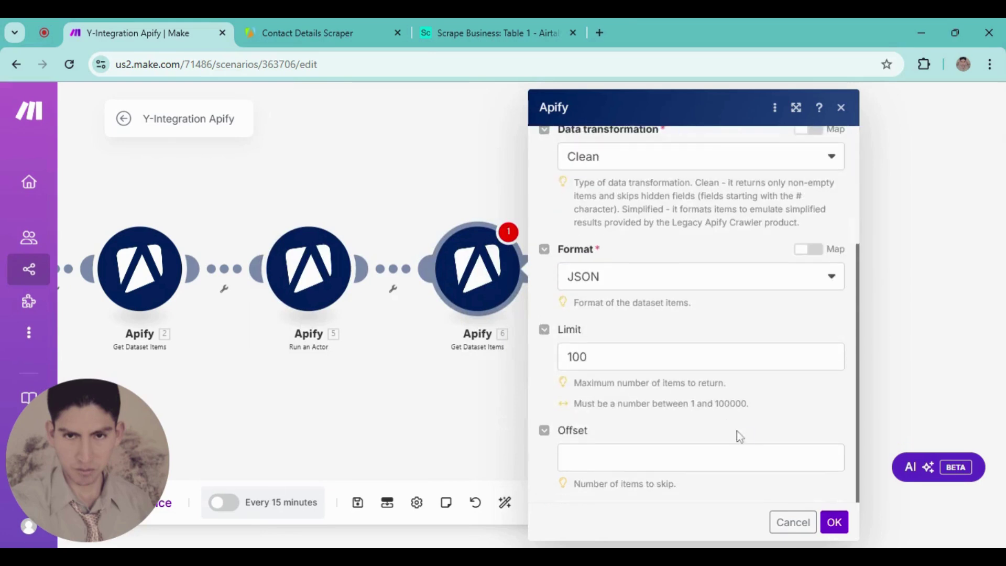
left_click(834, 526)
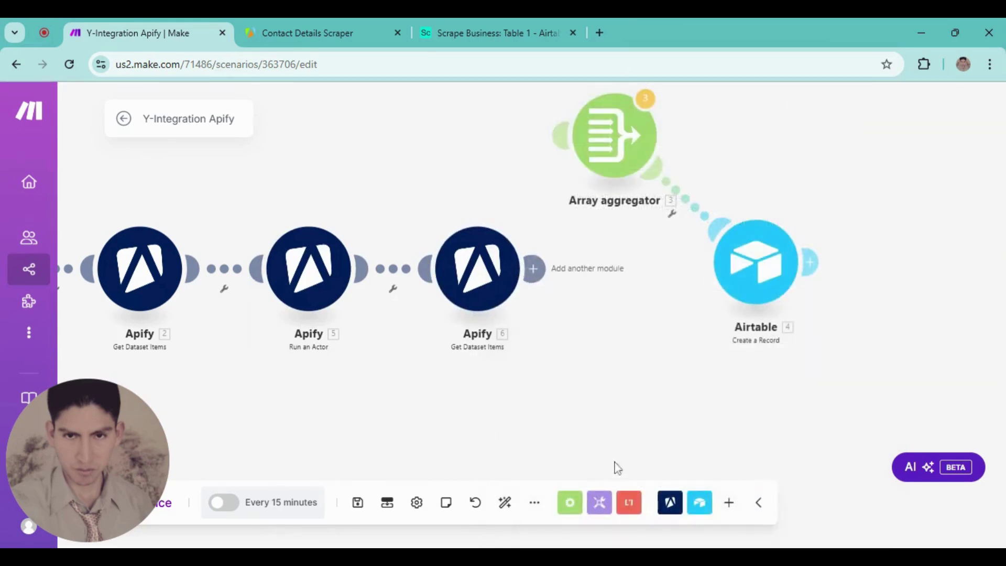
- Move the Airtable module farther along and connect the Array aggregator to the last Get Dataset Items module
scroll(507, 399, "right", 2)
scroll(545, 371, "down", 2)
left_click_drag(545, 372, 595, 336)
scroll(576, 327, "up", 3)
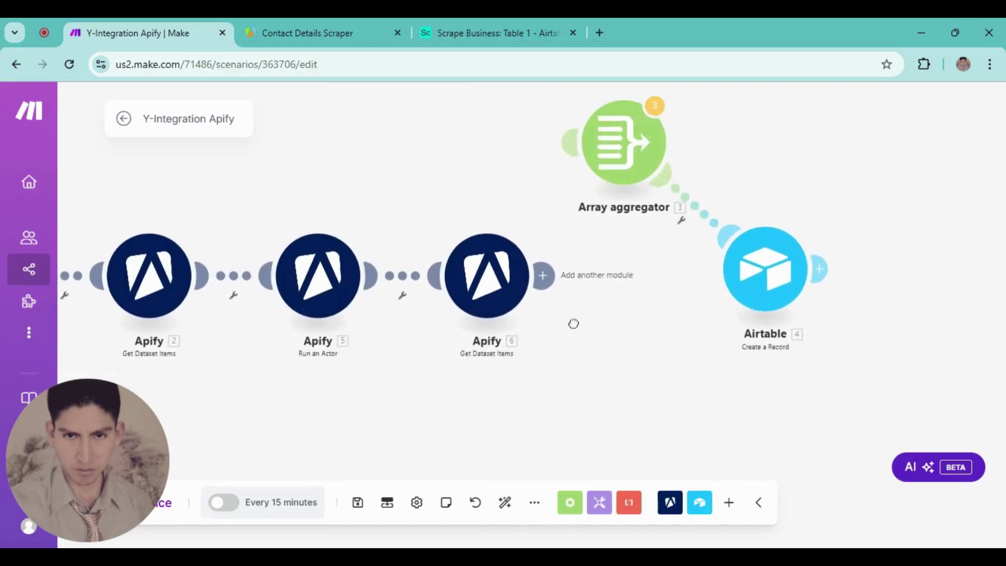
left_click_drag(760, 298, 875, 301)
left_click_drag(640, 150, 696, 270)
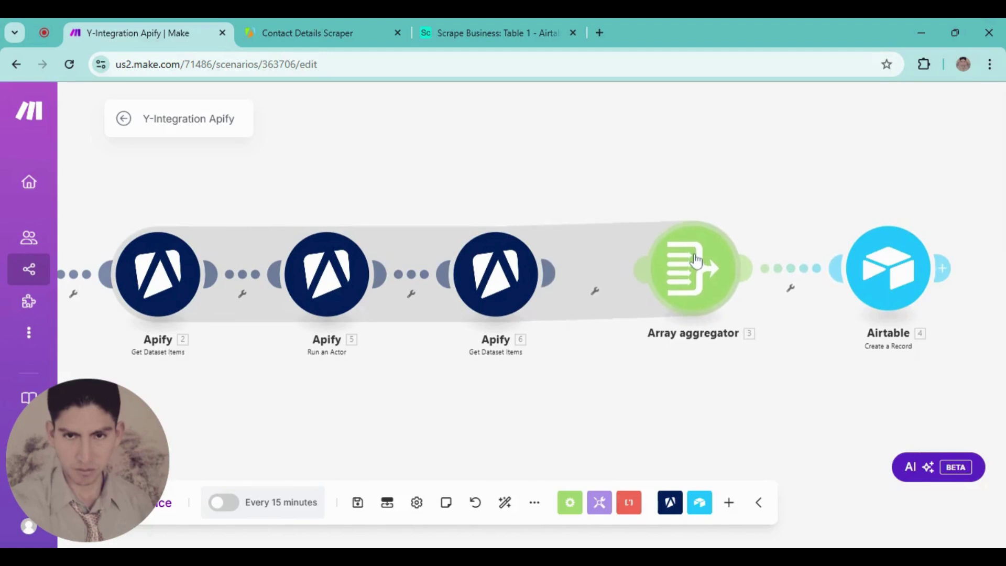
- Set the Array aggregator's source module to Apify - Get Dataset Items [6] and save its settings
left_click(696, 270)
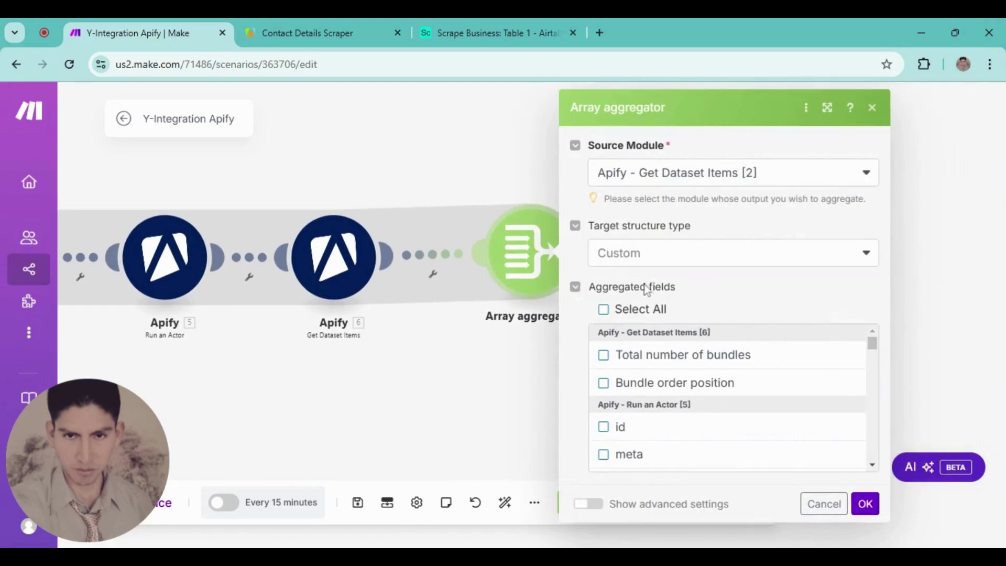
left_click(612, 175)
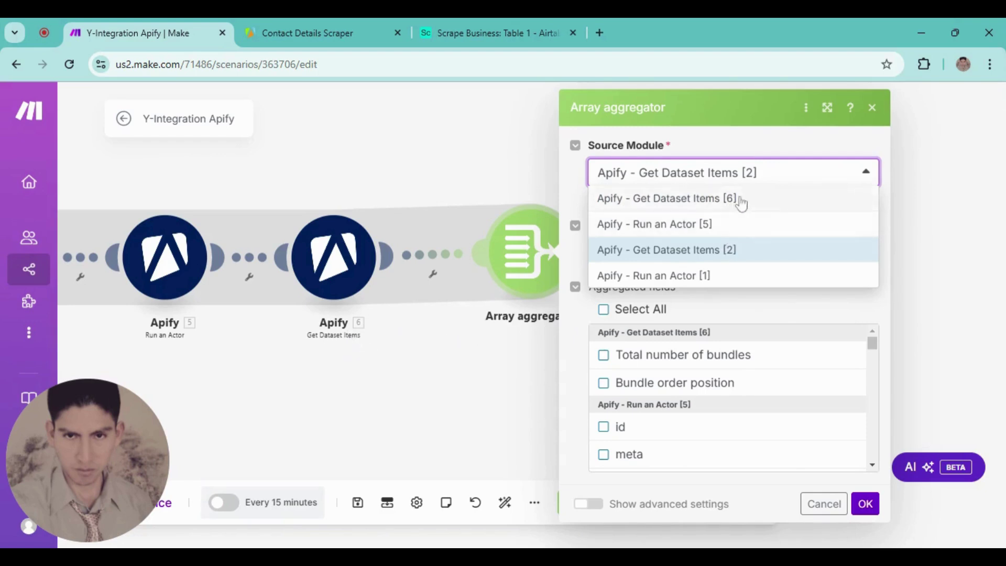
left_click(722, 199)
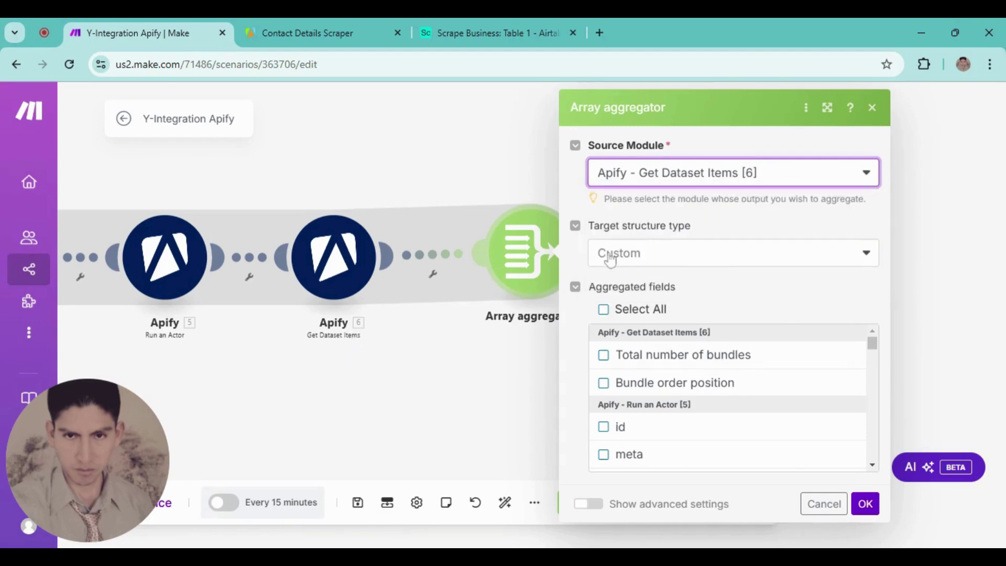
left_click(603, 310)
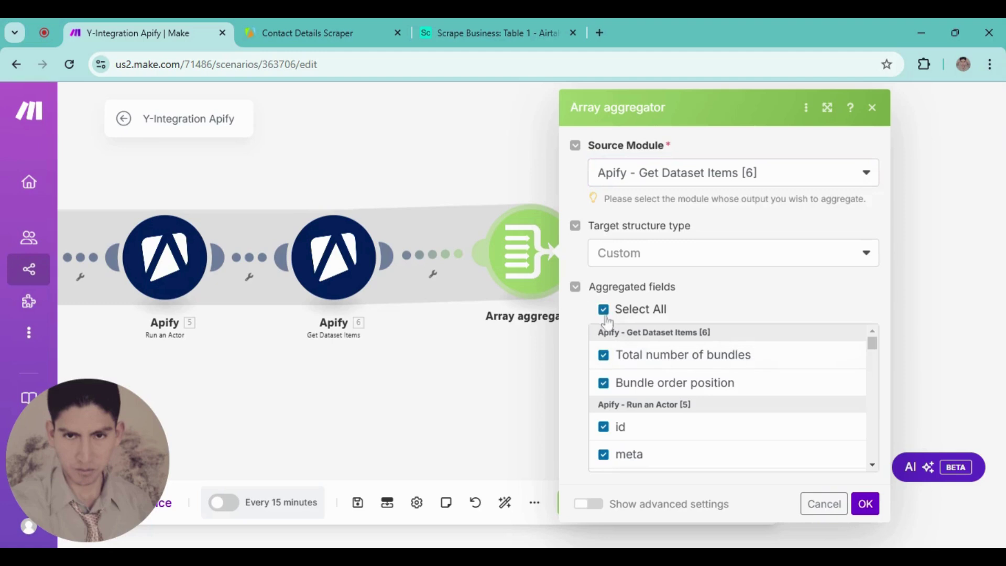
left_click(606, 320)
left_click(606, 319)
left_click(583, 313)
left_click(858, 511)
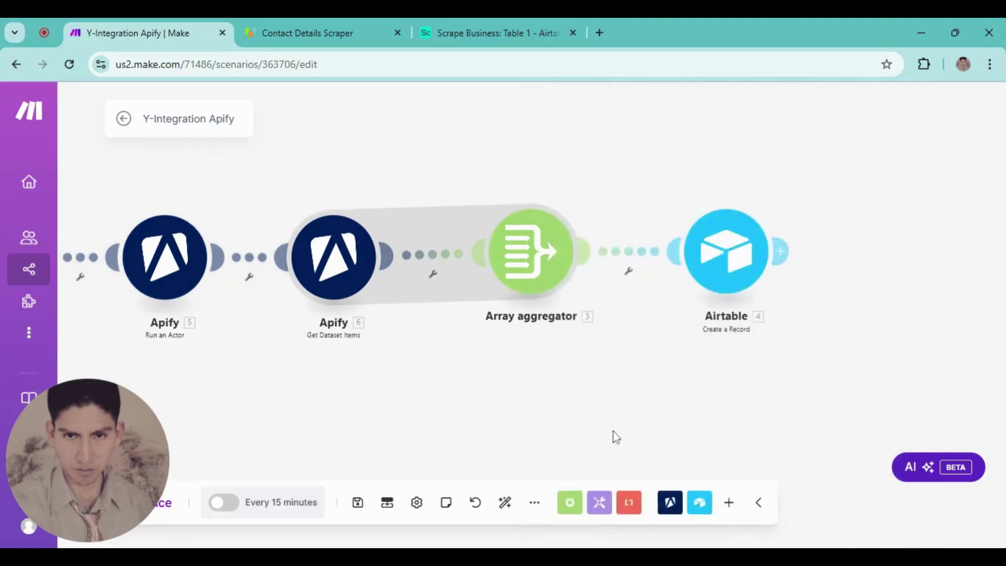
- Include all available fields in the Array aggregator's aggregated fields and save its settings
left_click(561, 301)
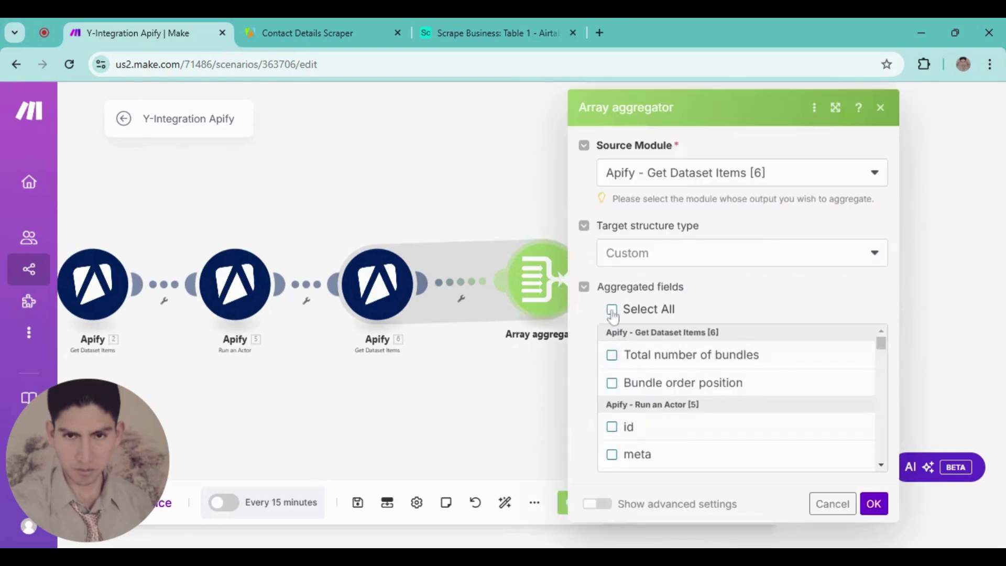
left_click(612, 309)
scroll(624, 366, "down", 3)
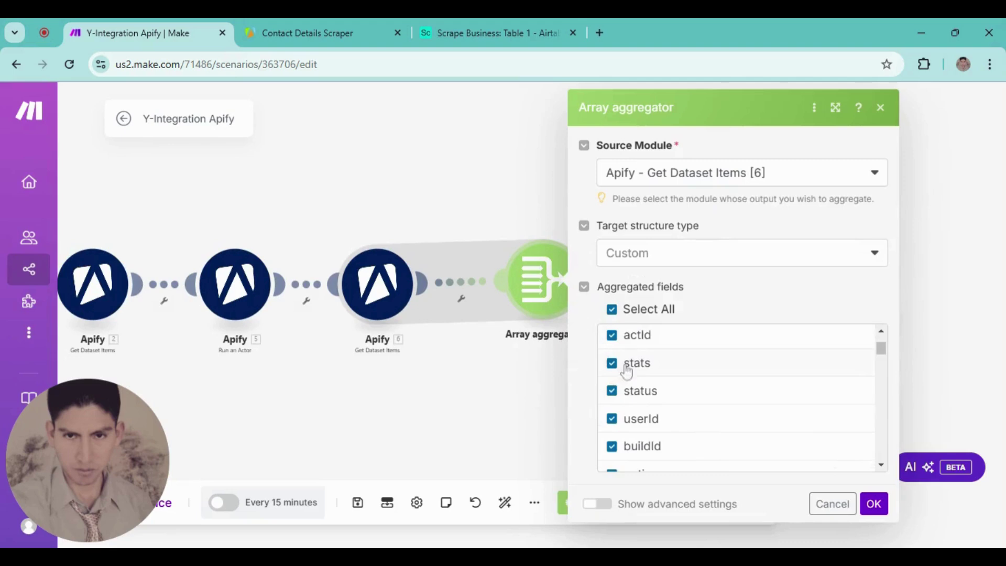
scroll(639, 388, "up", 3)
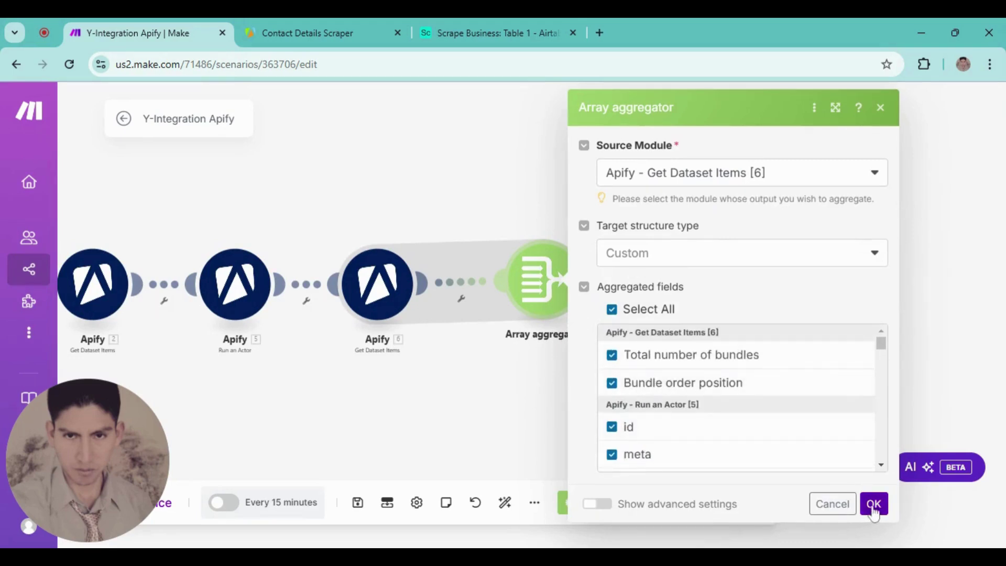
left_click(874, 504)
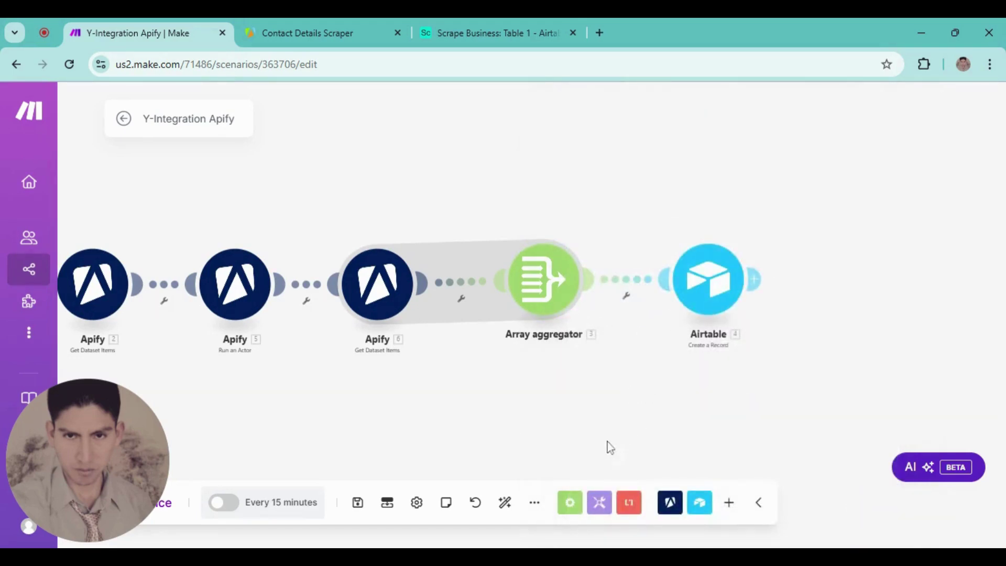
- Auto-align the scenario's modules and save the scenario
left_click(505, 503)
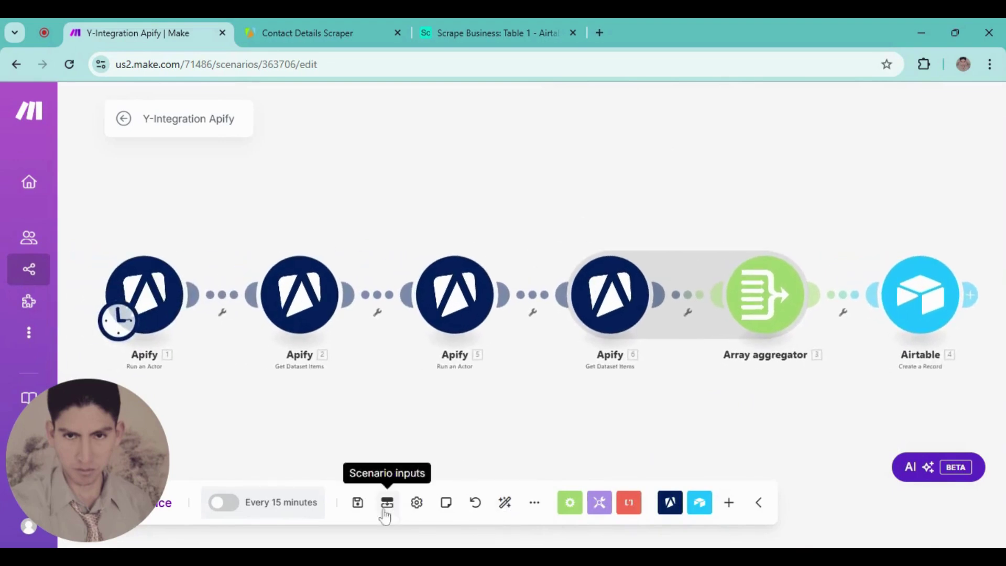
left_click(357, 503)
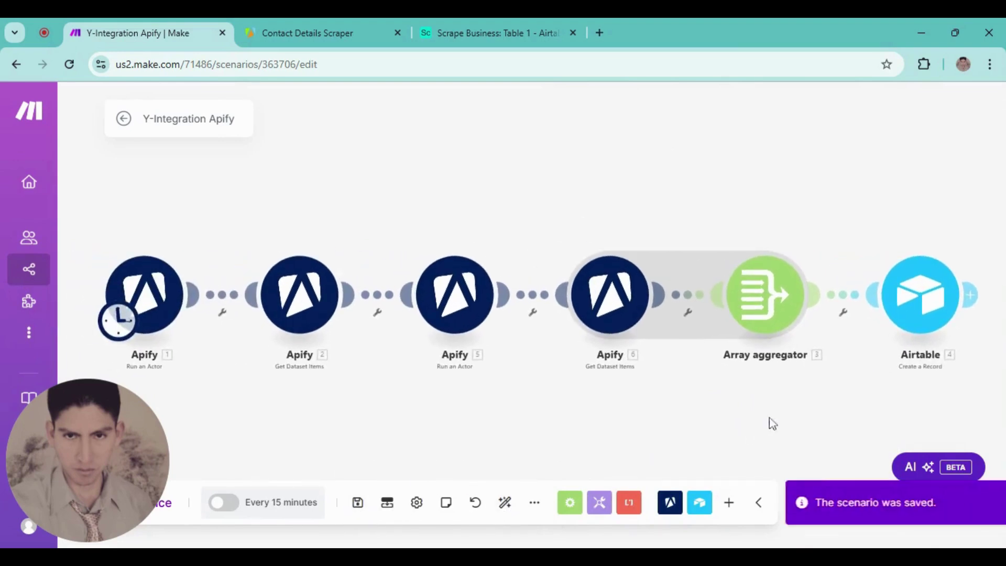
- Refresh Table 1 in the Airtable Create a Record module to load the new email and social media fields
scroll(859, 427, "up", 1)
left_click_drag(783, 420, 667, 426)
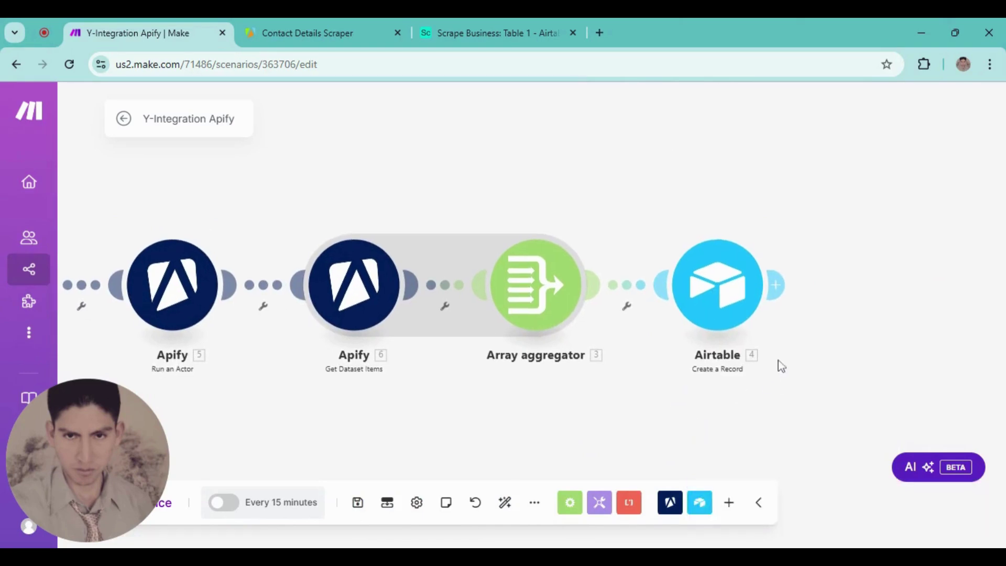
left_click(724, 294)
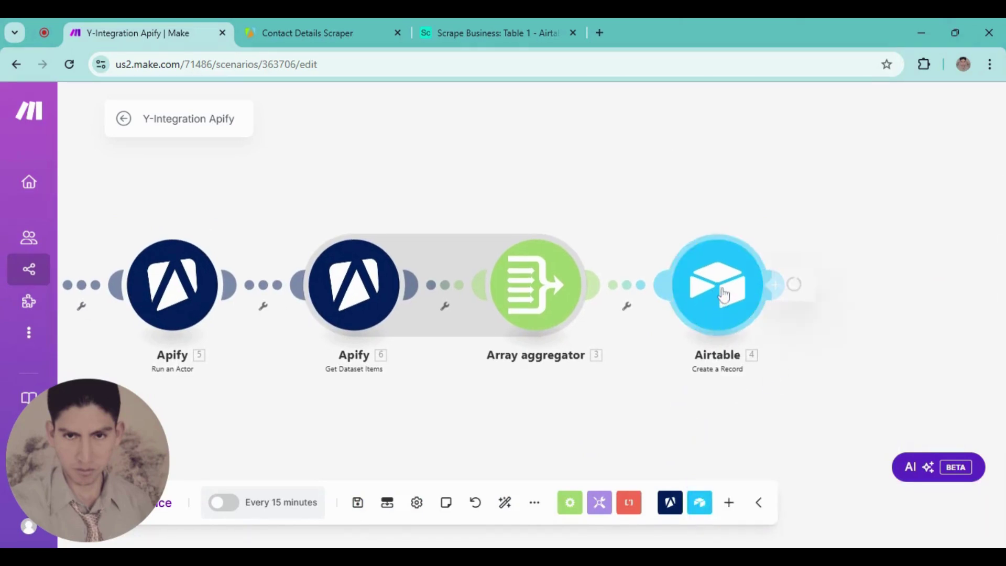
scroll(493, 346, "down", 4)
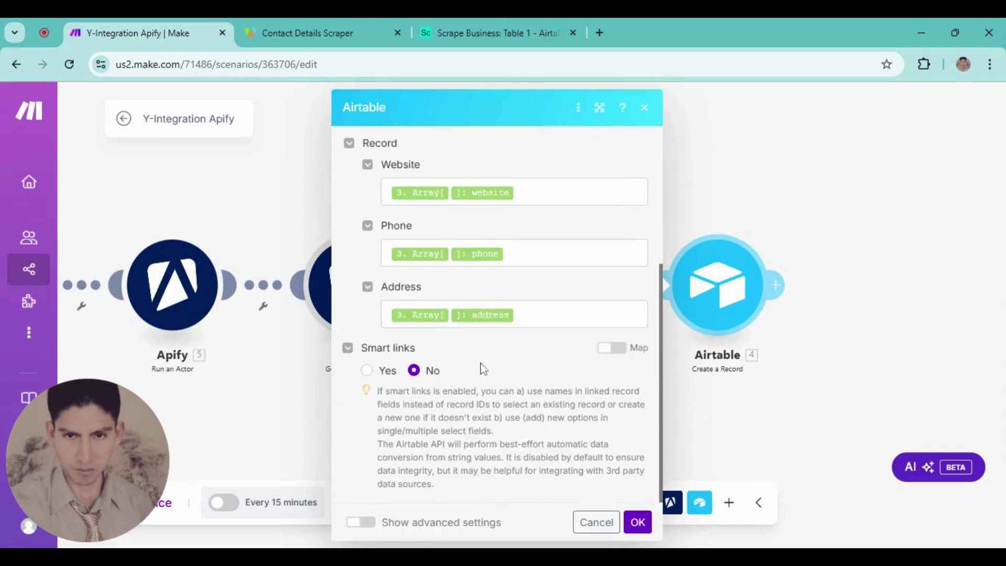
scroll(461, 363, "up", 3)
scroll(408, 408, "down", 3)
scroll(415, 416, "up", 4)
scroll(602, 390, "down", 1)
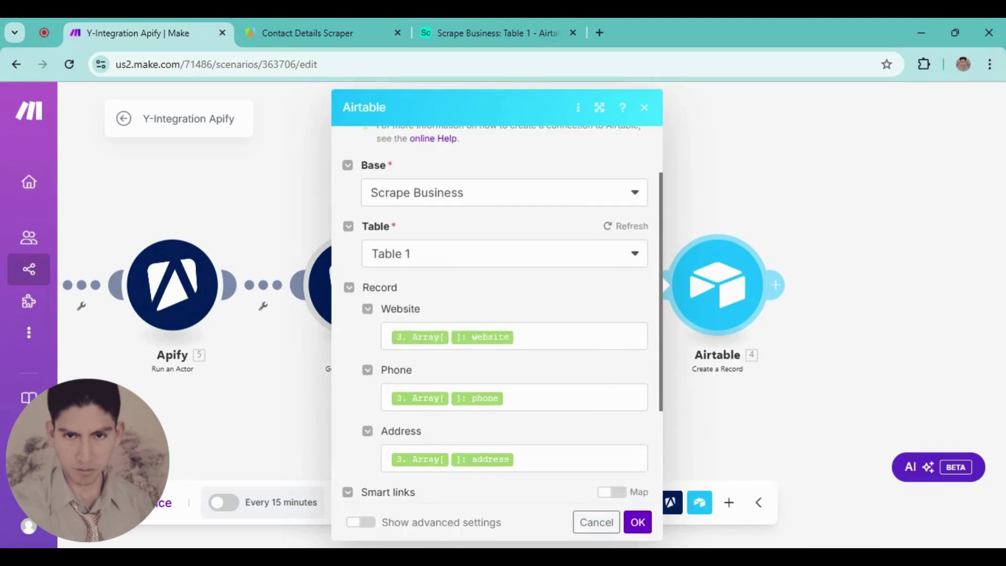
scroll(518, 209, "down", 3)
scroll(519, 206, "up", 2)
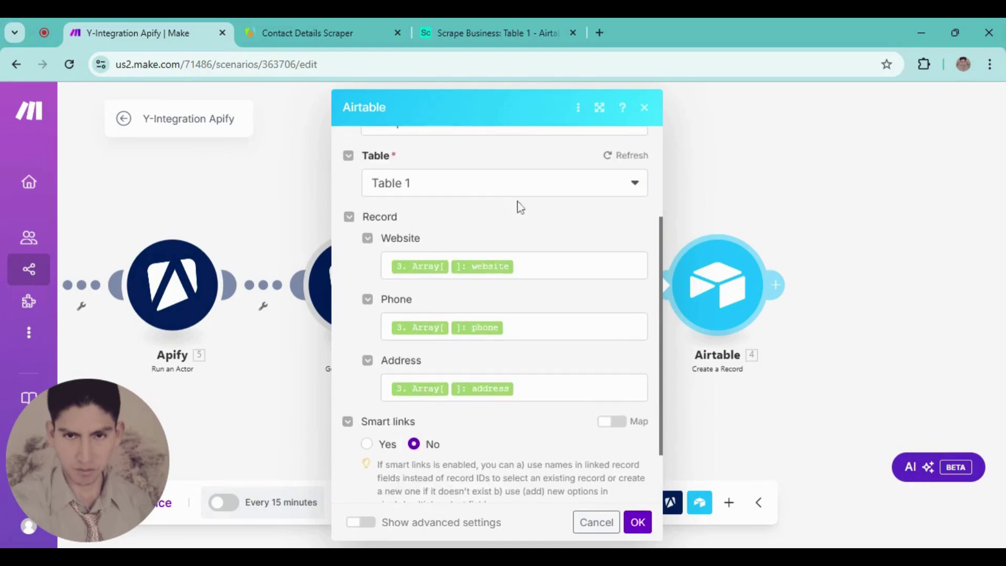
left_click(609, 156)
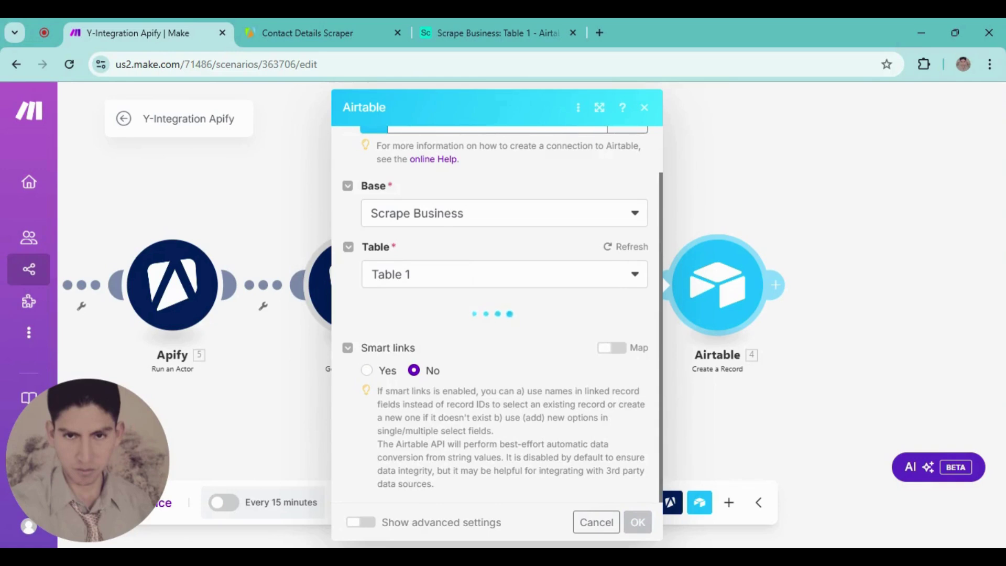
scroll(497, 314, "down", 10)
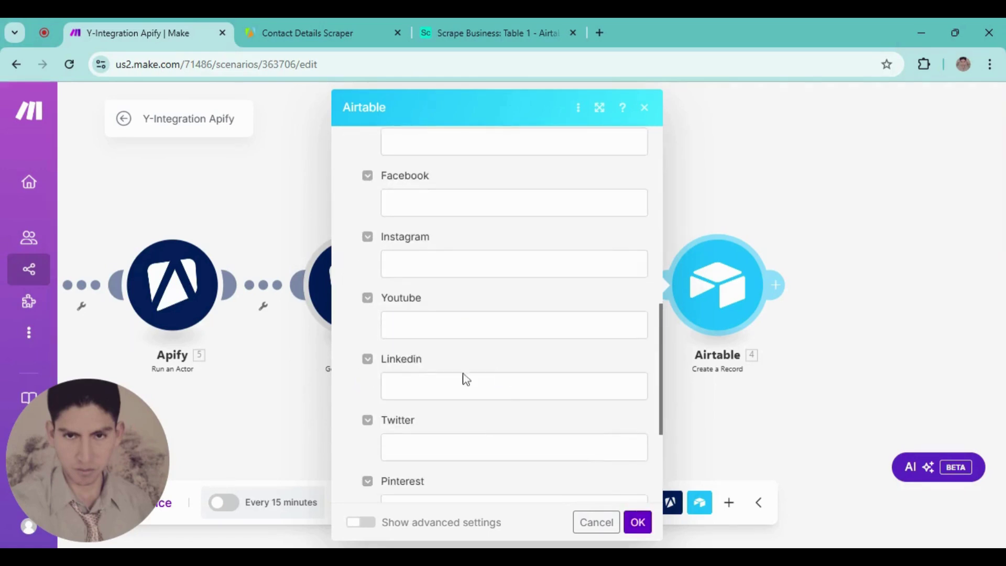
scroll(462, 377, "up", 4)
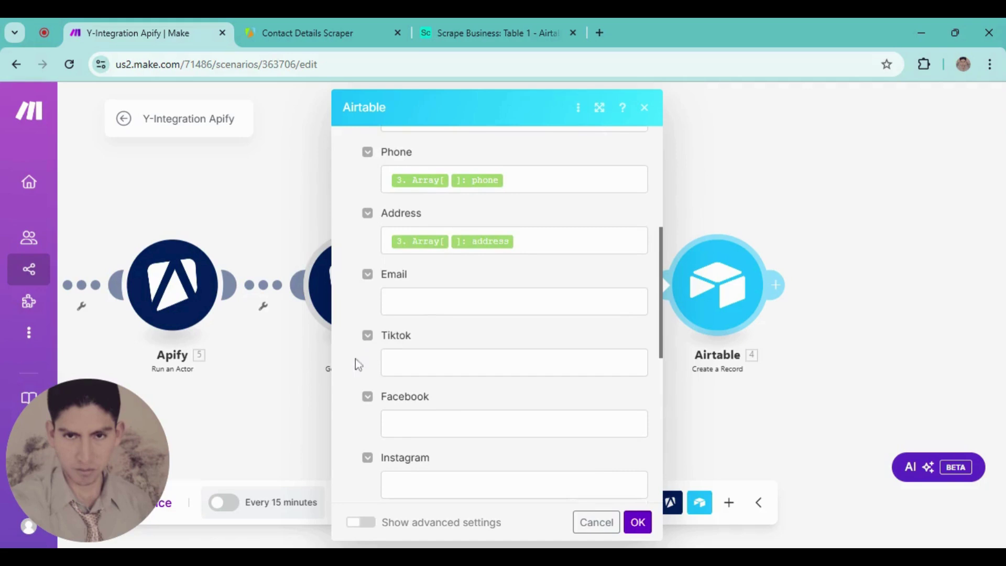
- Search the mappable items for an email value for the Airtable Email field, and close the module without saving
scroll(646, 353, "down", 3)
left_click_drag(682, 368, 796, 377)
scroll(573, 298, "up", 3)
left_click(558, 304)
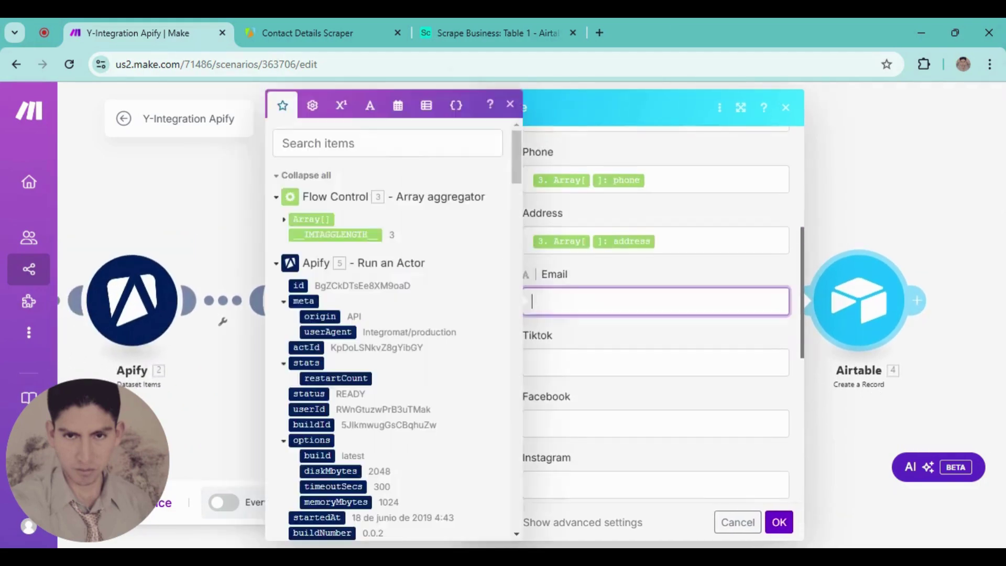
left_click(284, 220)
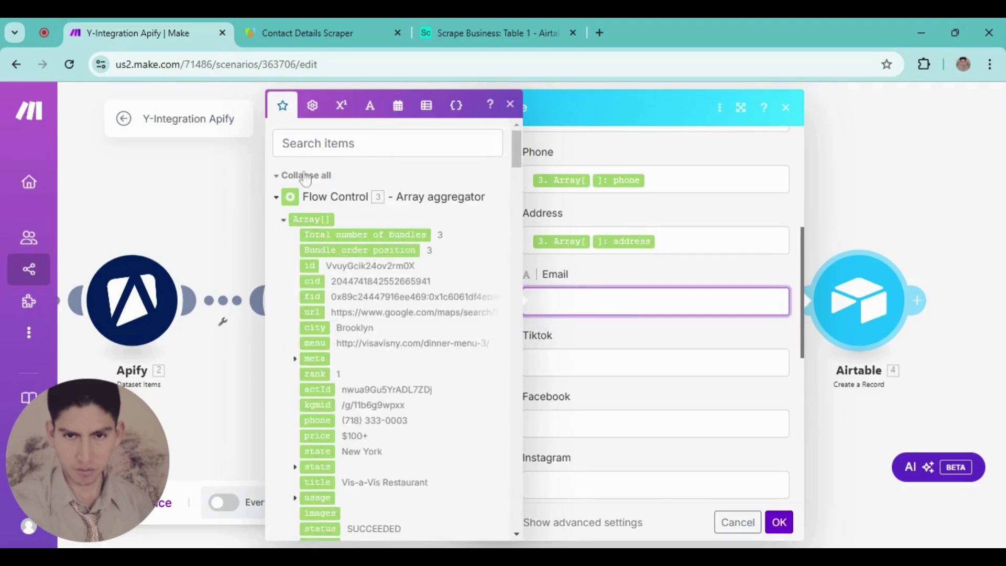
left_click(306, 143)
type("emai")
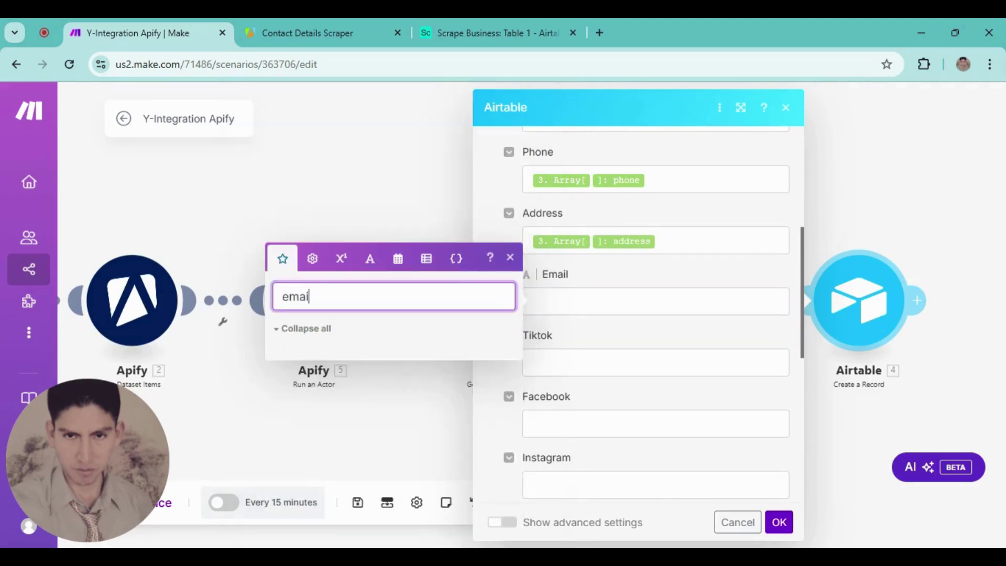
key("BackSpace")
key("BackSpace")
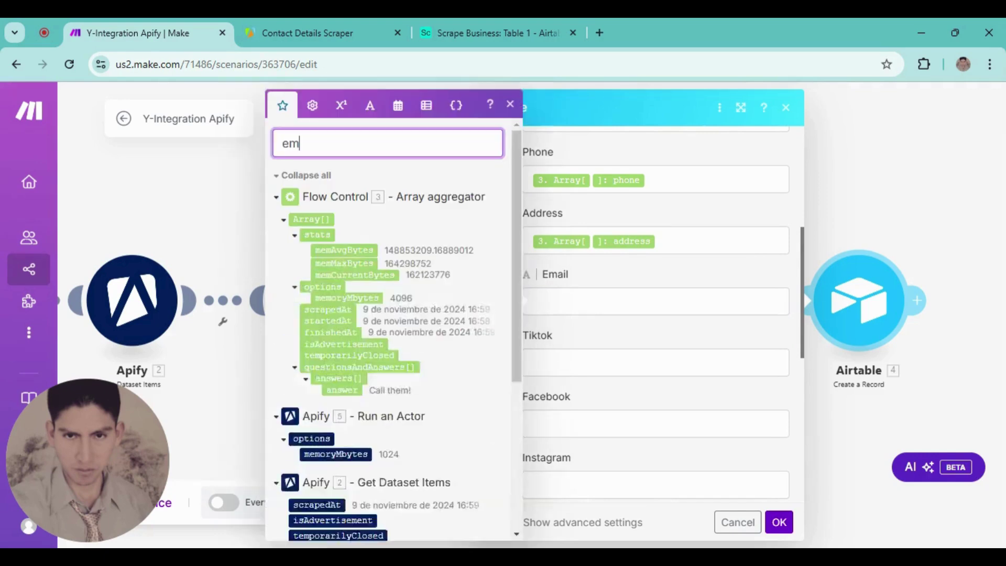
key("BackSpace")
key("BackSpace")
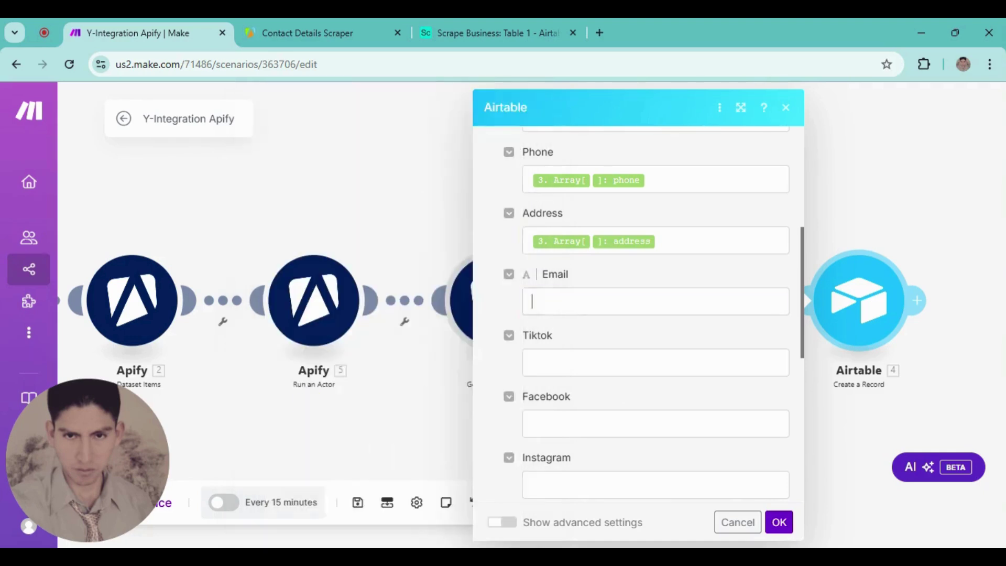
left_click(619, 301)
left_click(622, 125)
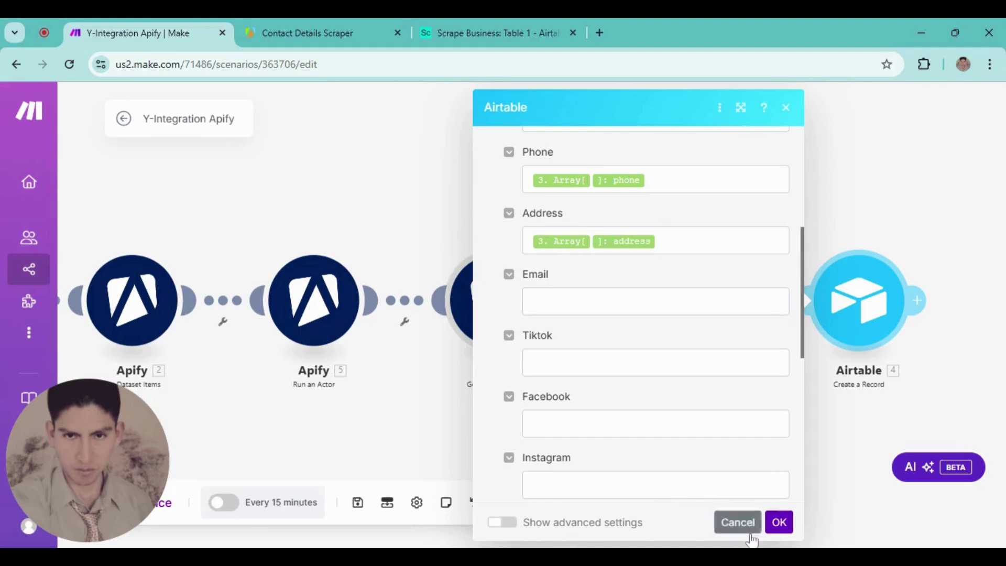
left_click(787, 108)
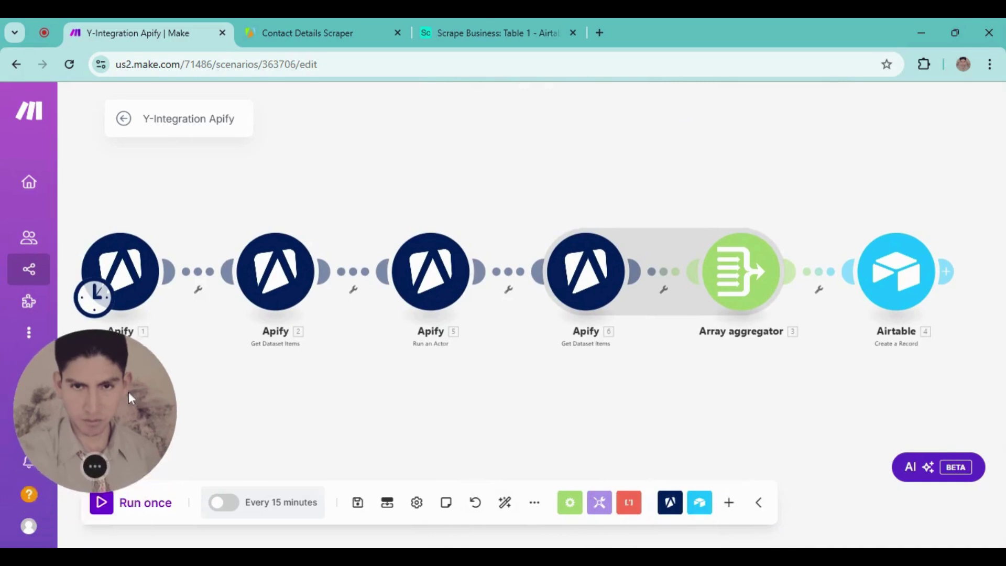
- Run the whole scenario once so the new modules produce sample data
left_click(102, 503)
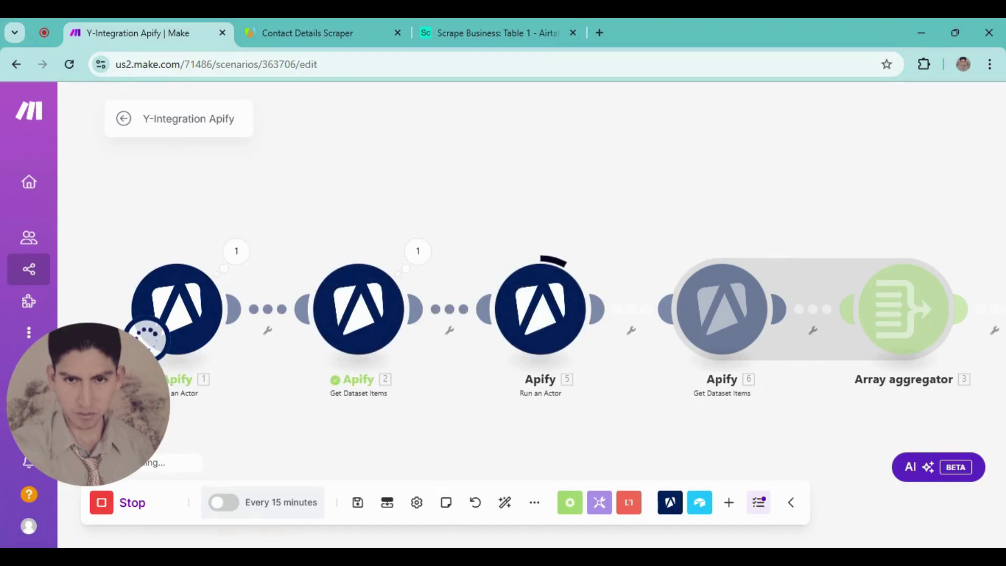
left_click_drag(474, 407, 395, 391)
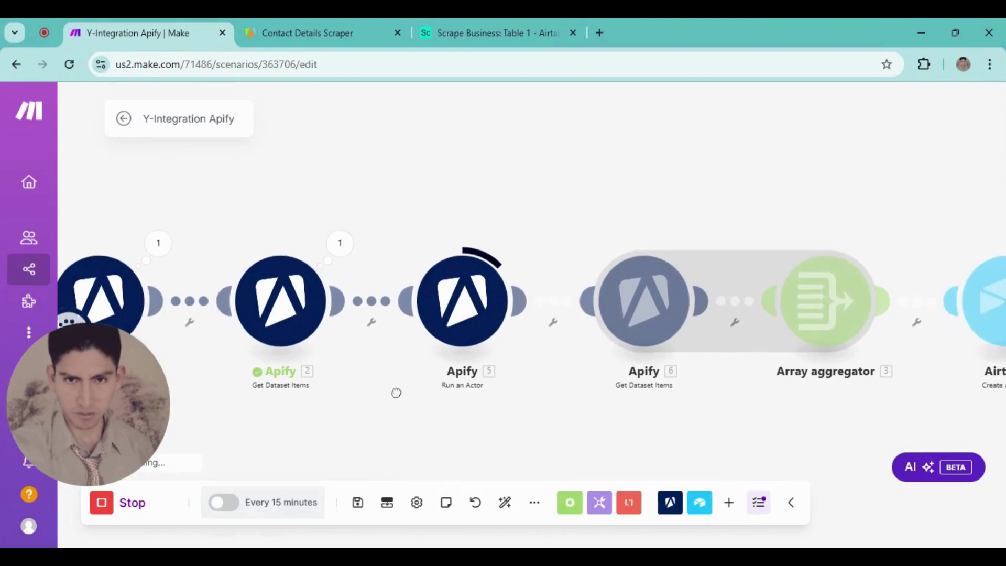
scroll(543, 426, "down", 3)
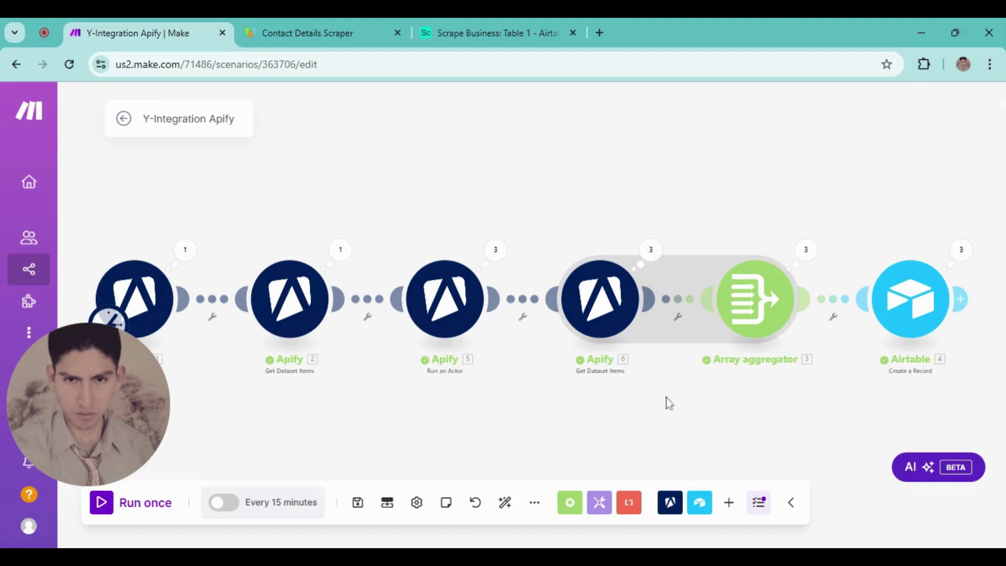
- Reopen the Airtable Create a Record module and refresh the fields of Table 1
left_click_drag(665, 397, 565, 370)
scroll(650, 345, "up", 3)
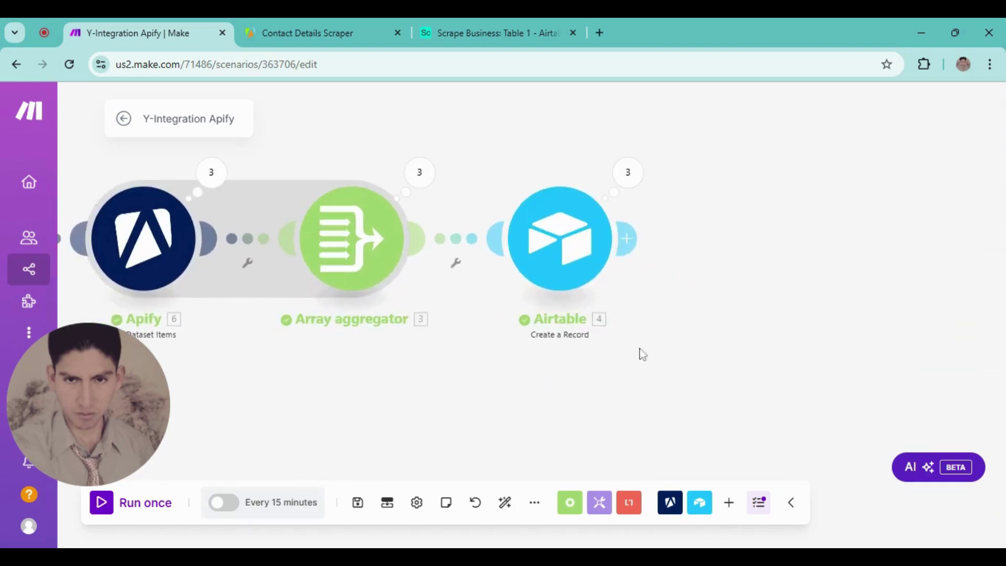
left_click_drag(651, 357, 611, 356)
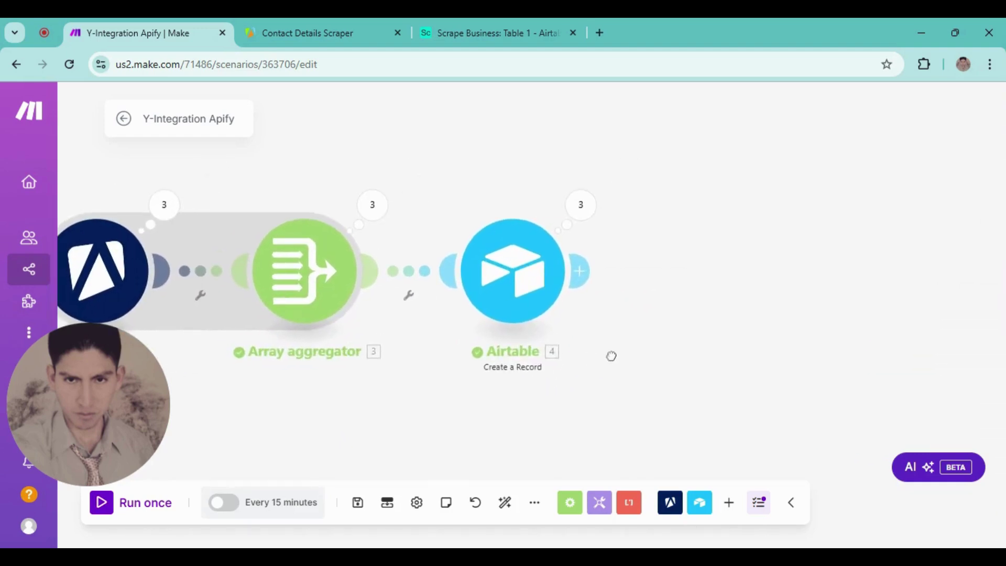
left_click(502, 273)
scroll(718, 393, "down", 5)
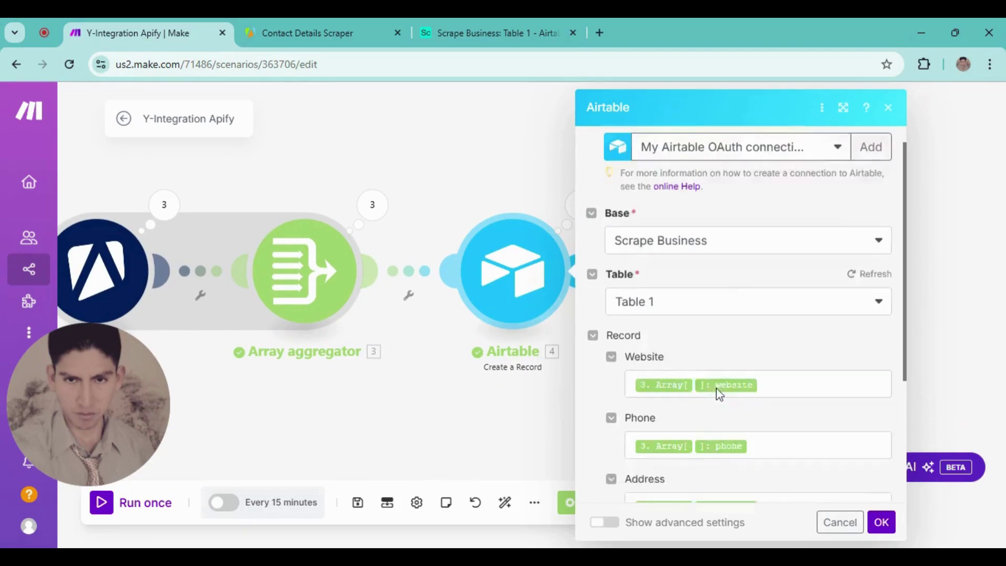
scroll(808, 375, "up", 2)
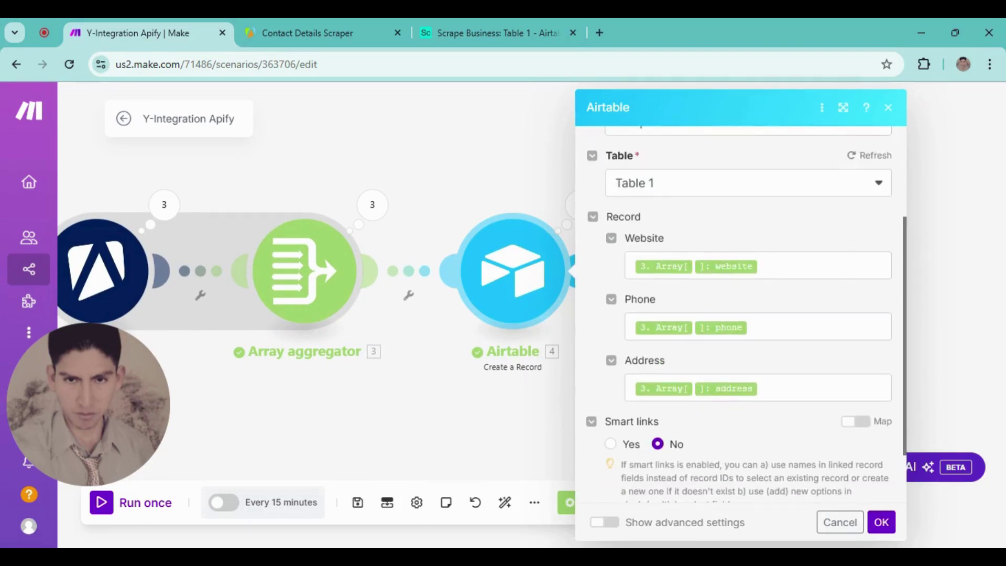
scroll(857, 314, "up", 3)
left_click(859, 309)
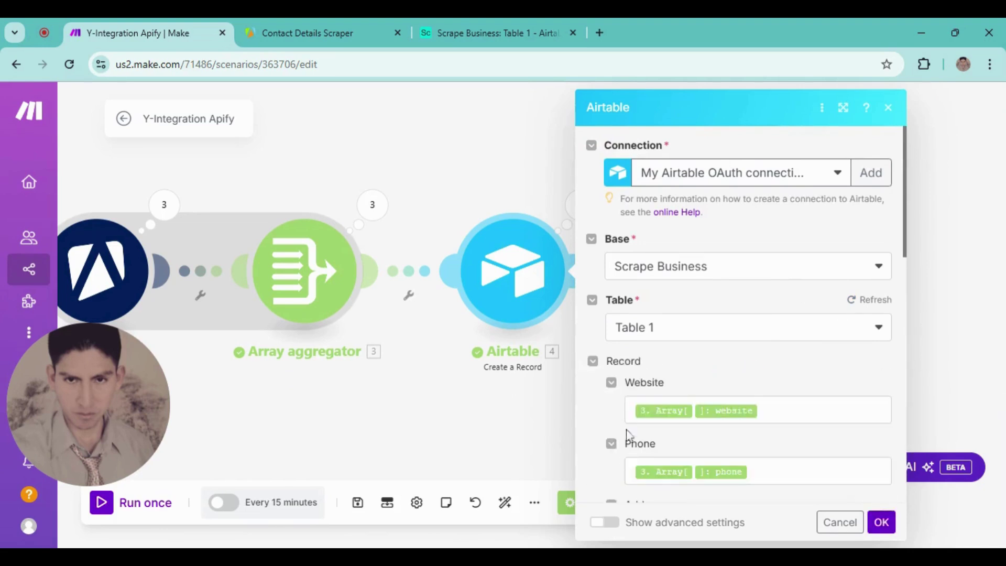
- Map the array aggregator's emails[] item to the Email field of the Airtable record
scroll(627, 429, "down", 6)
scroll(627, 438, "up", 3)
left_click(634, 373)
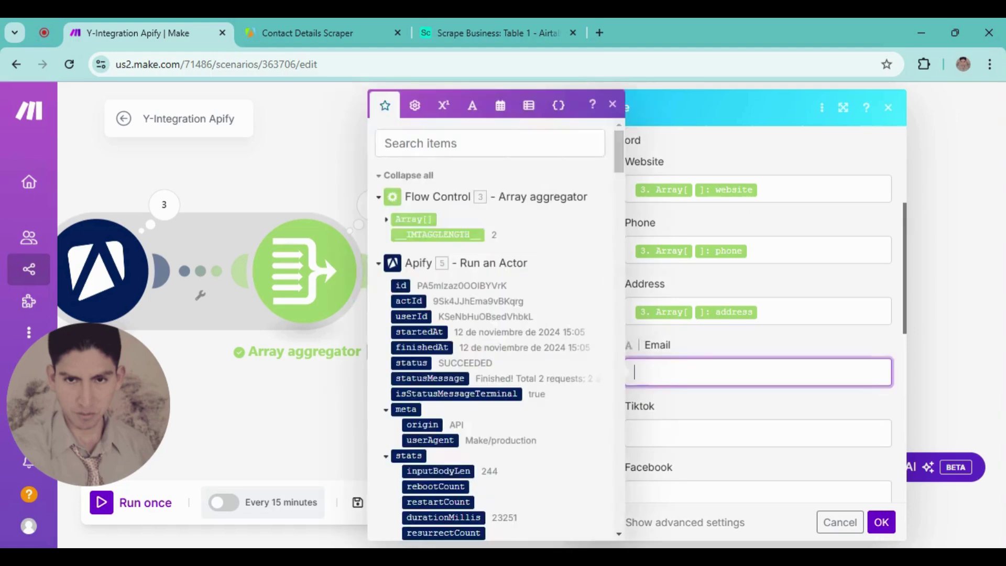
left_click(489, 143)
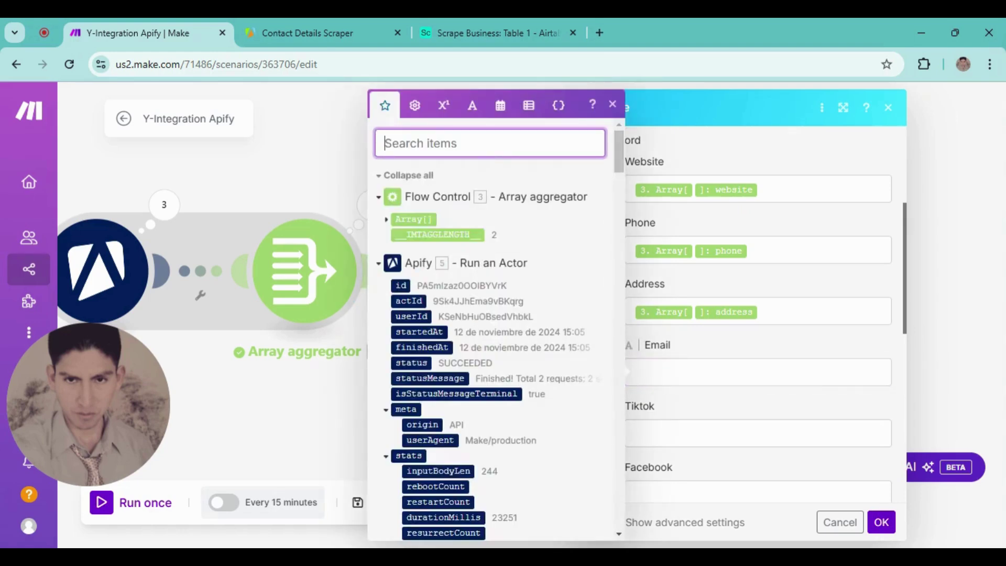
type("emai")
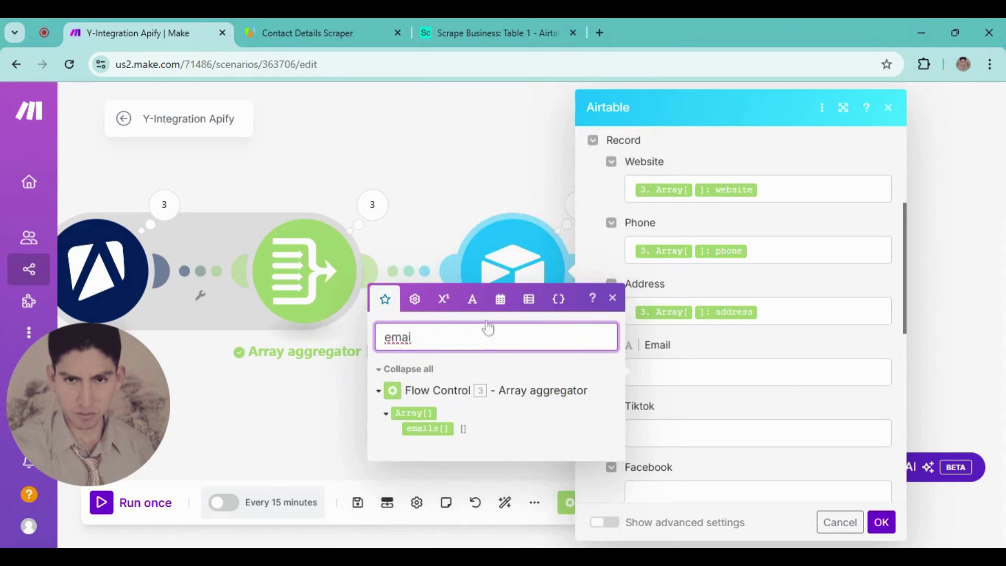
left_click(426, 430)
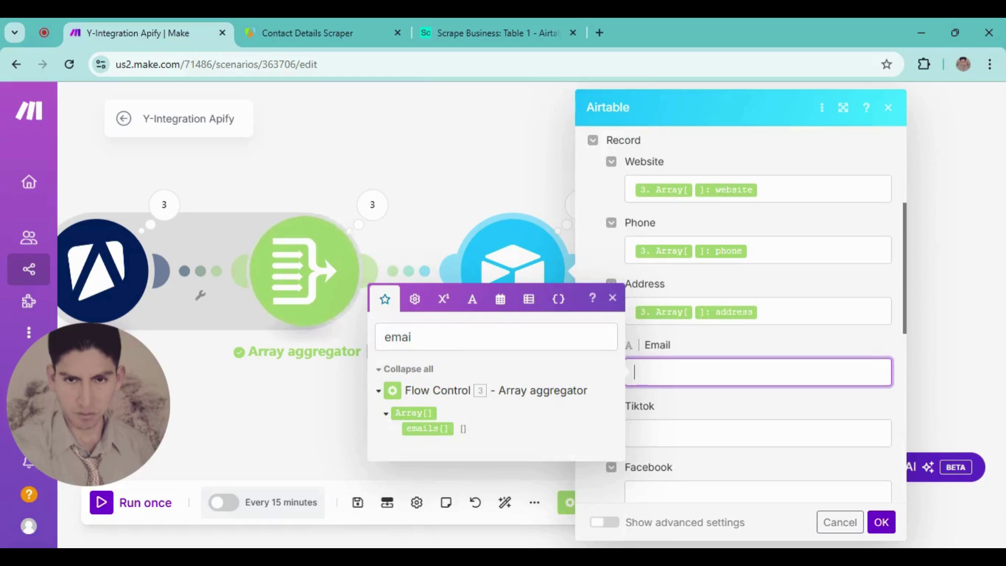
- Map the array aggregator's tiktoks[] item to the Tiktok field, searching the items for tiktok
left_click(636, 432)
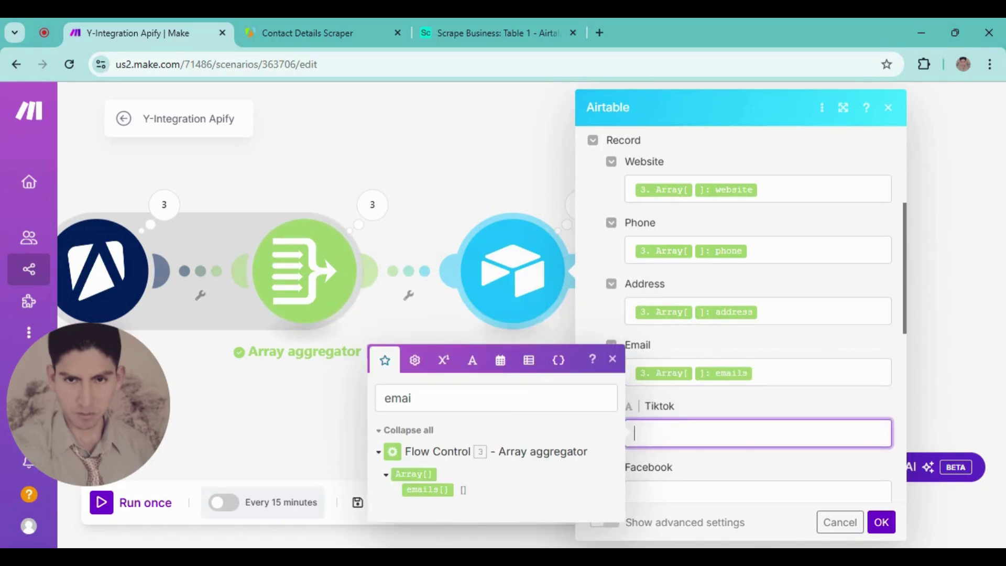
double_click(445, 399)
type("ti")
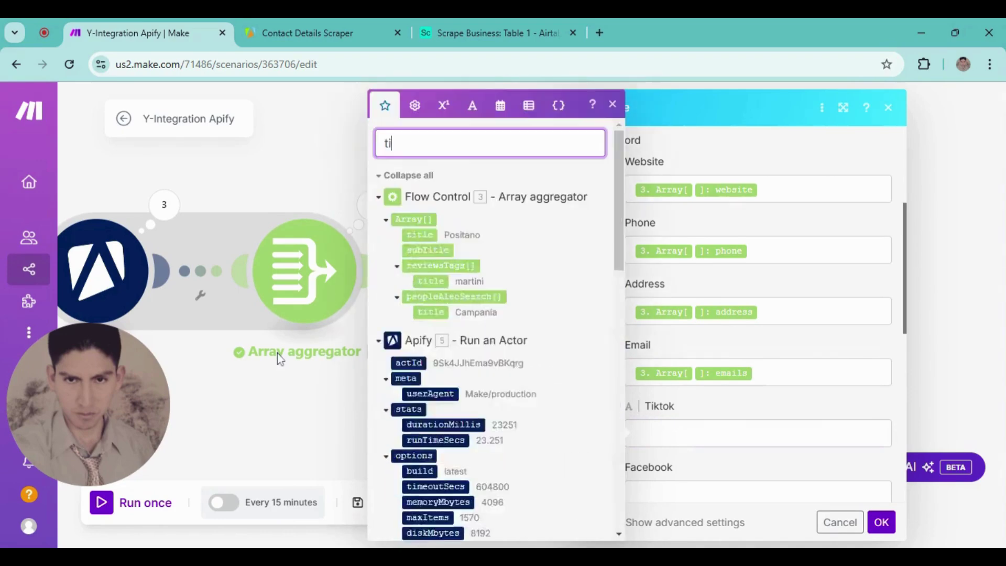
type("ktok")
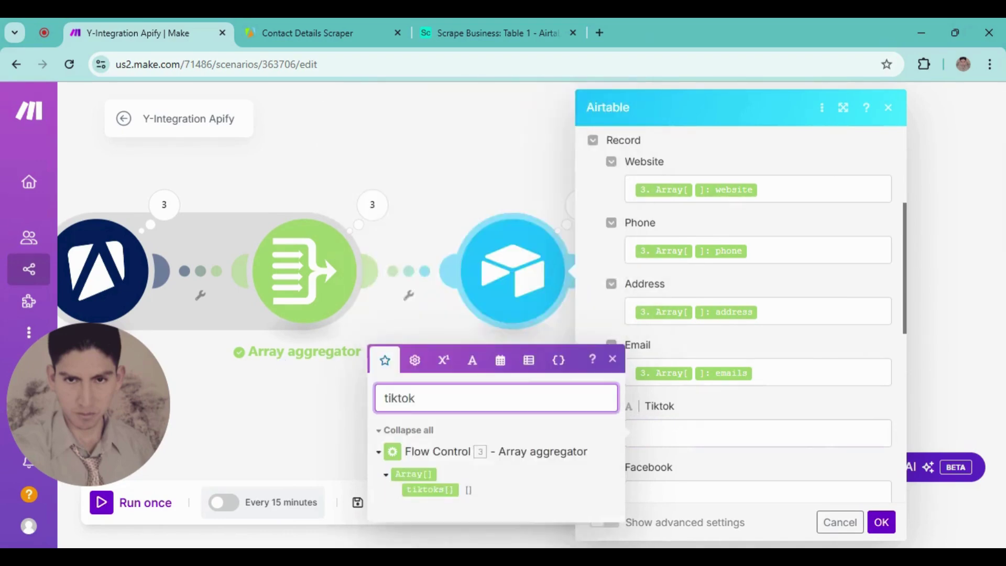
left_click(691, 436)
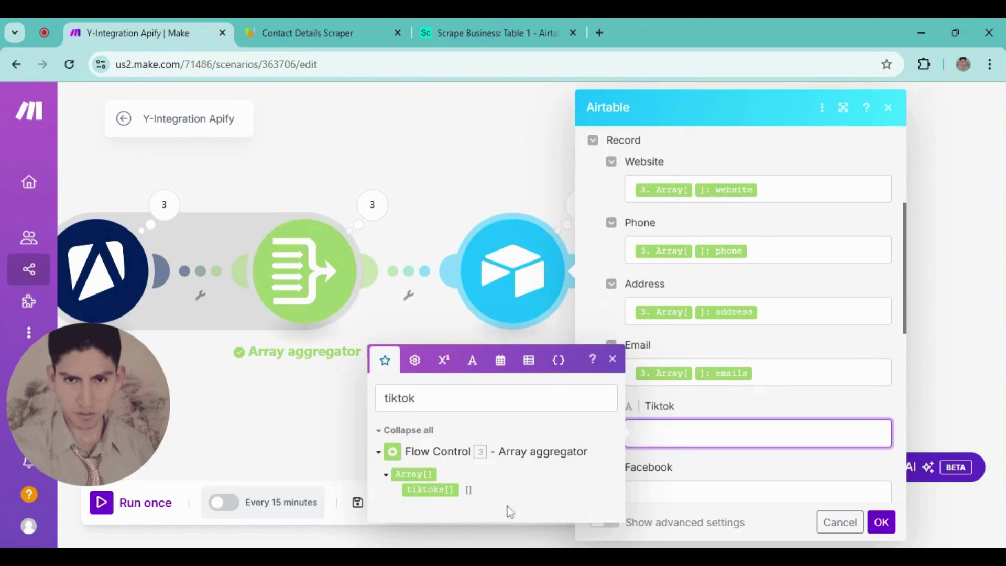
left_click(430, 489)
- Map the array aggregator's facebooks[] item to the Facebook field and remove the stray typed text from that field
scroll(703, 358, "down", 4)
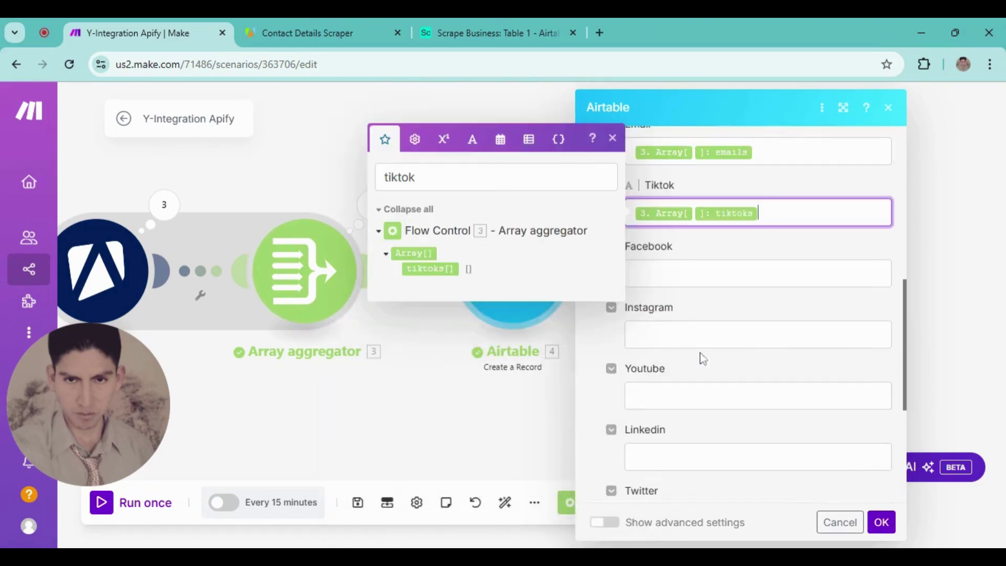
left_click(684, 287)
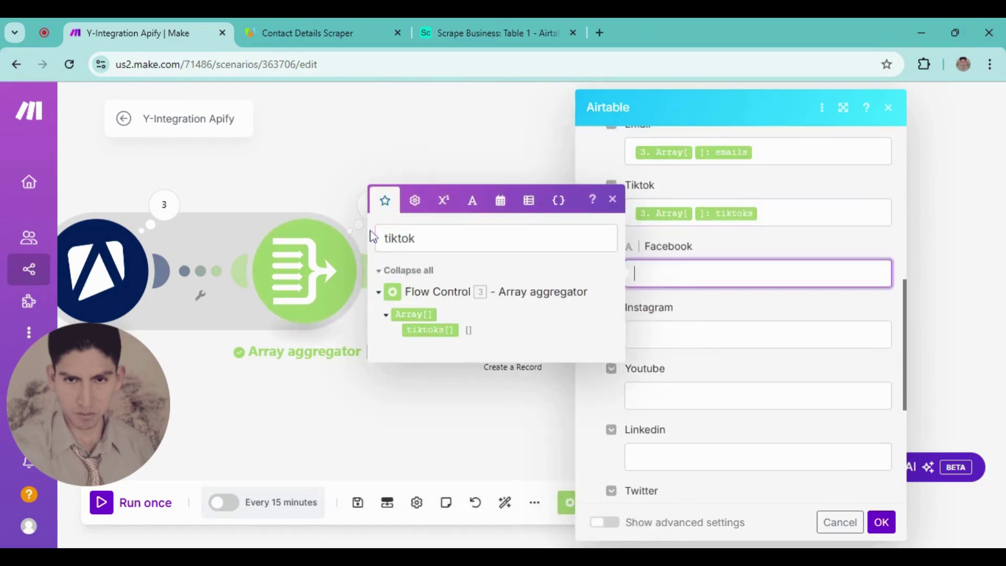
type("facebo")
left_click(435, 239)
left_click_drag(427, 240, 357, 249)
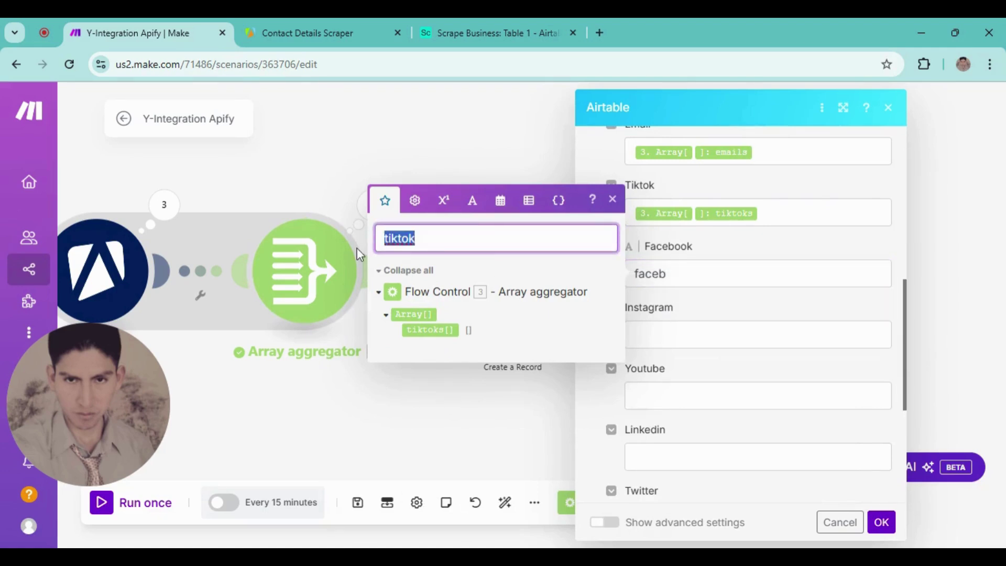
type("facebook")
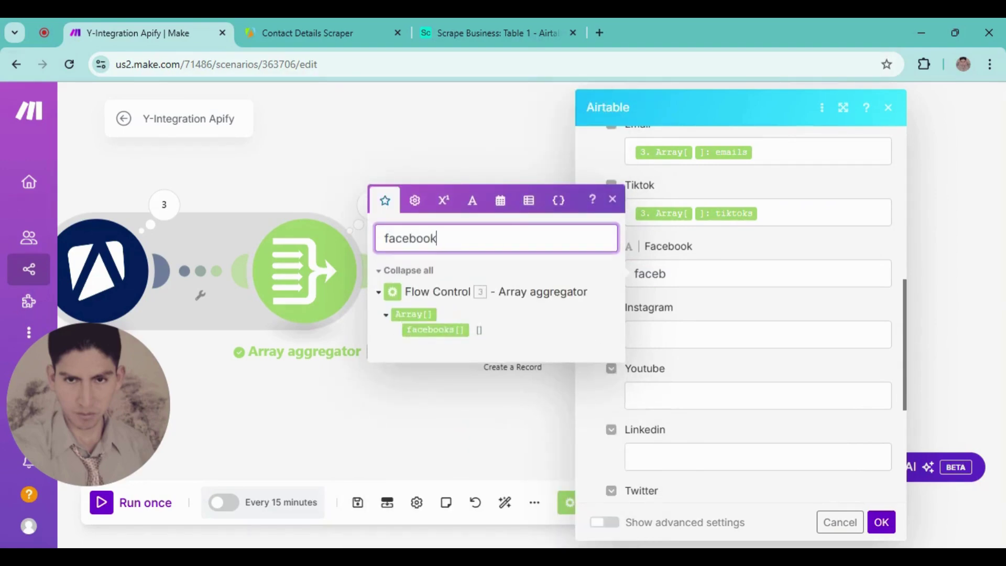
left_click(441, 330)
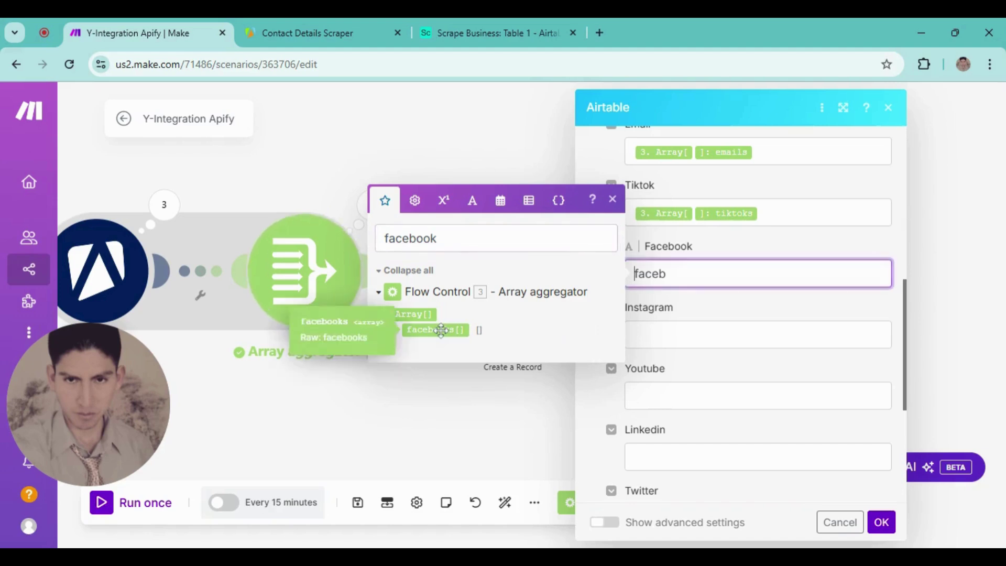
left_click_drag(441, 330, 770, 292)
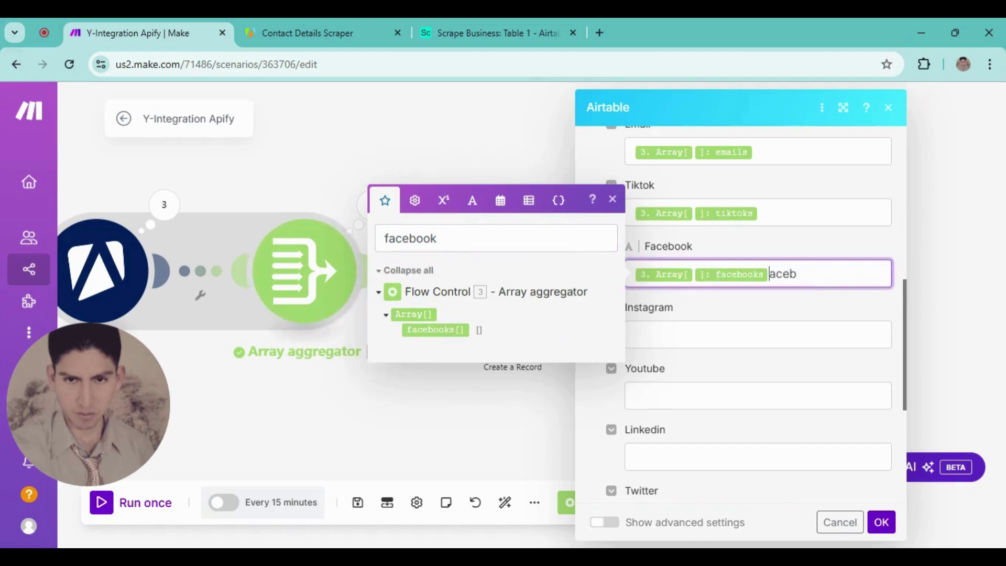
key("Delete")
key("Delete")
key("Delete")
key("Delete")
- Map the array aggregator's instagrams[] item to the Instagram field of the record
left_click(676, 334)
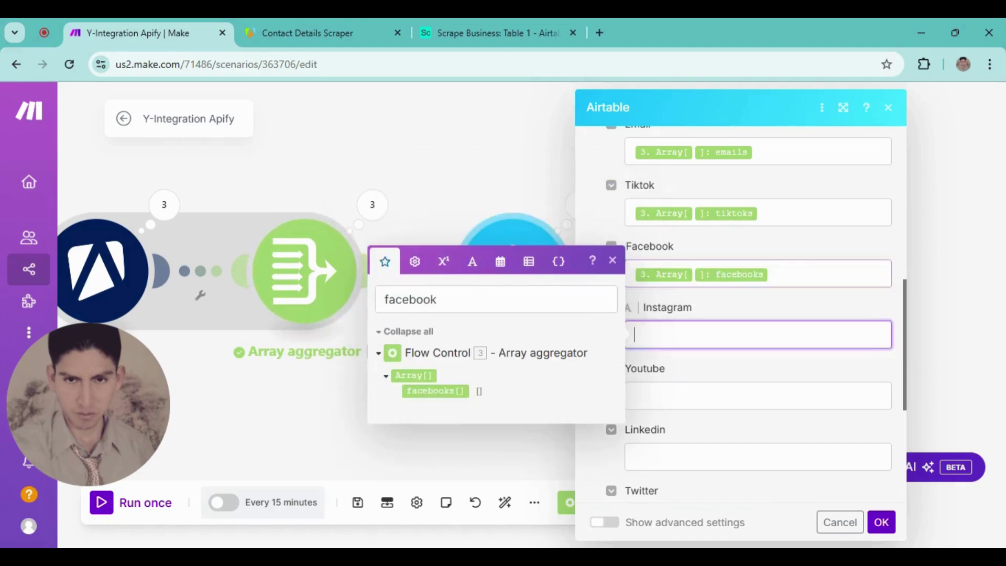
left_click_drag(438, 300, 369, 310)
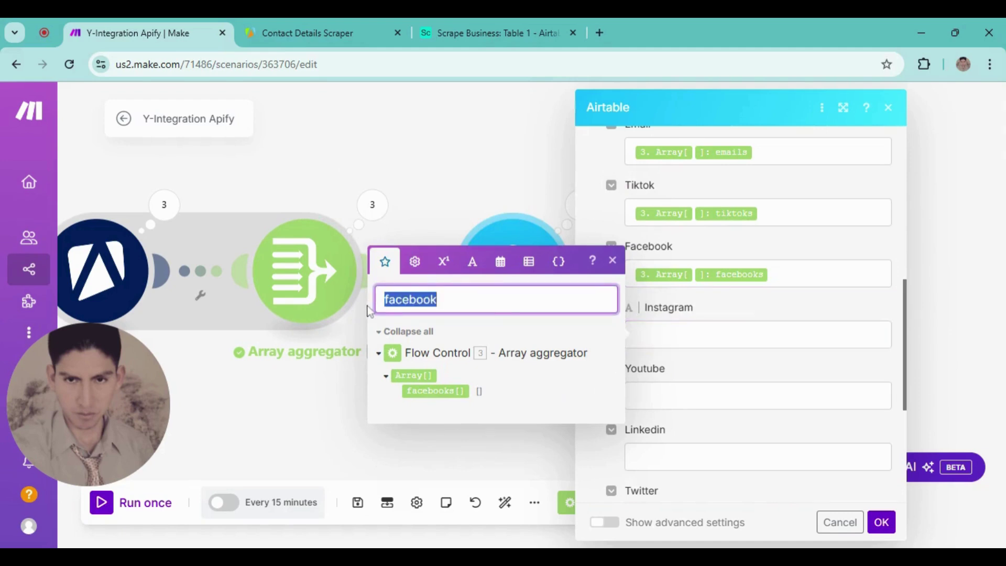
key("BackSpace")
type("inst")
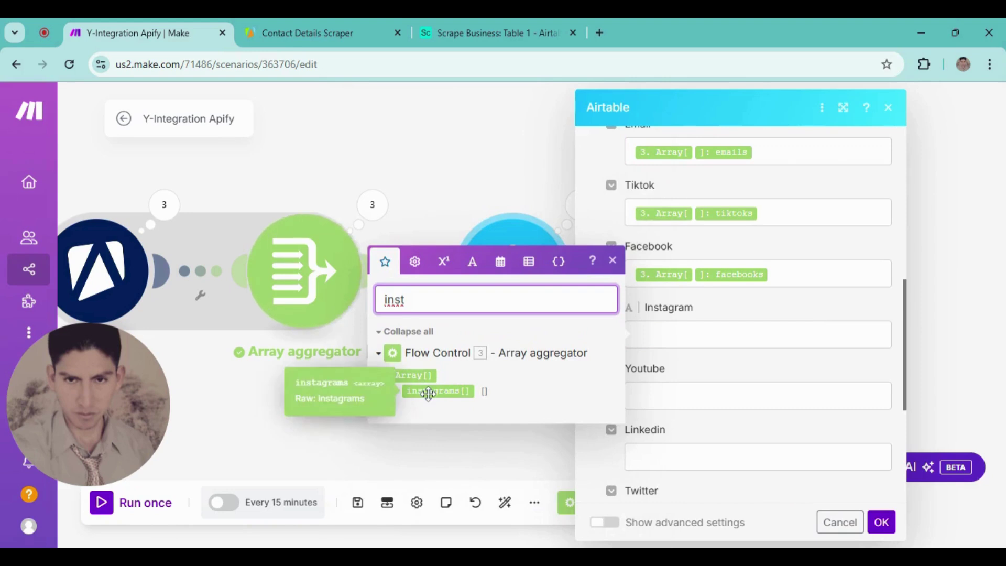
left_click(428, 392)
- Map the array aggregator's youtubes[] item to the Youtube field of the record
key("Tab")
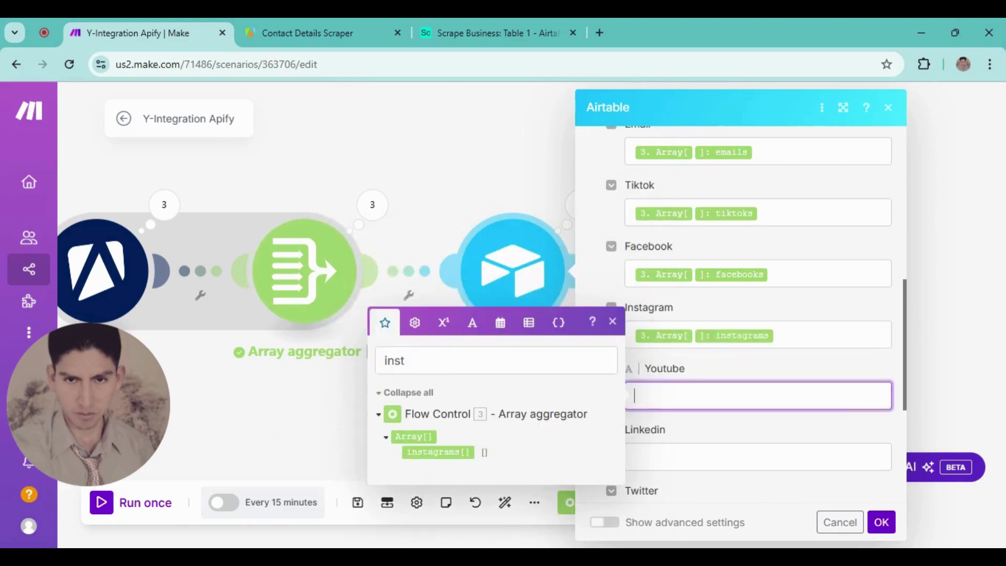
left_click_drag(419, 362, 356, 356)
type("youtub")
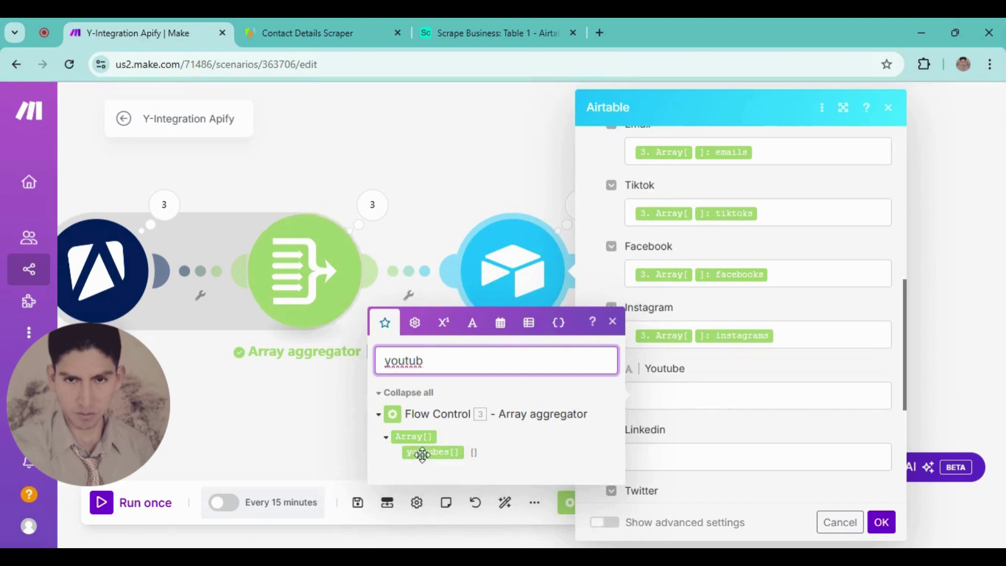
left_click(431, 453)
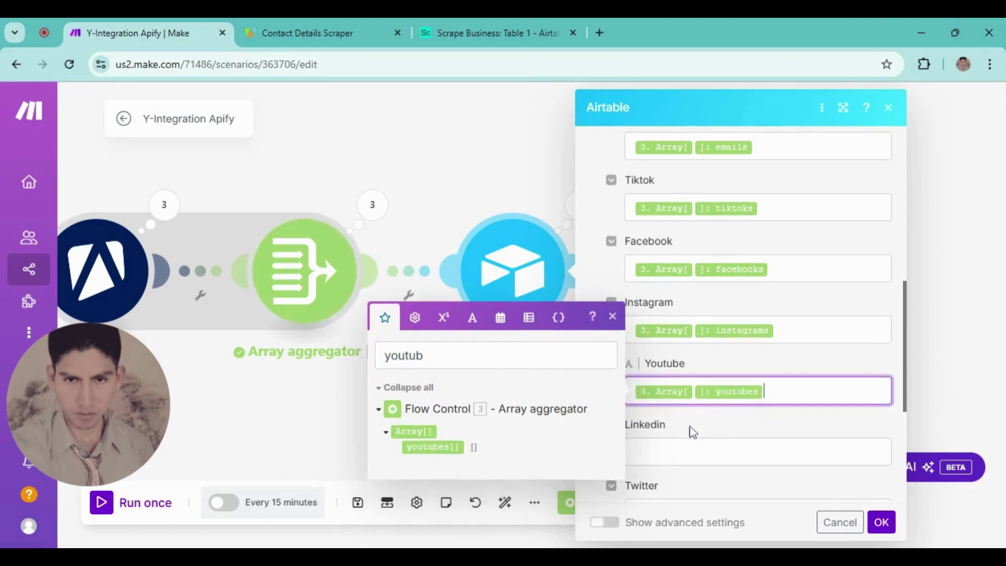
- Map the array aggregator's linkedIns[] item to the Linkedin field and its twitters[] item to the Twitter field
left_click(690, 435)
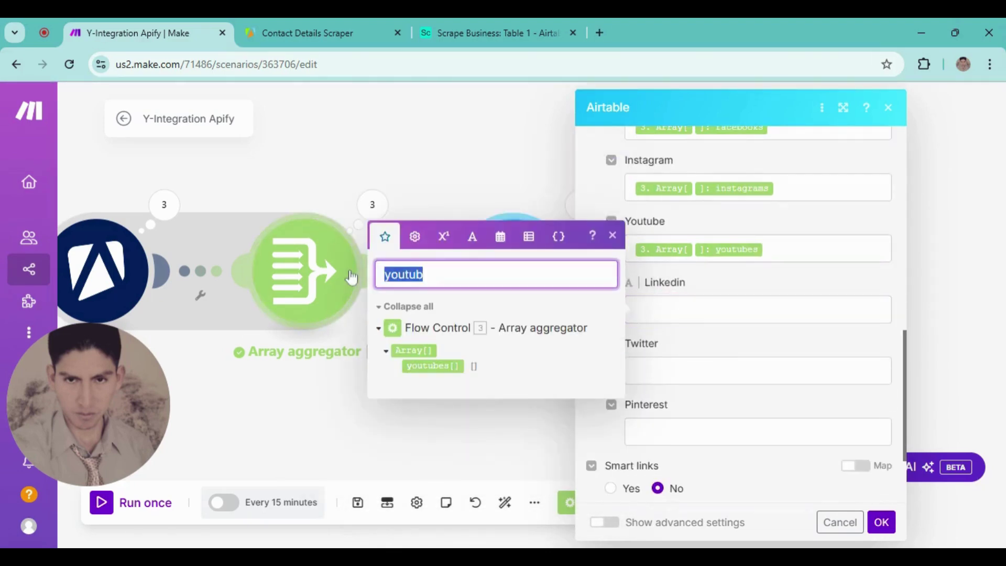
type("link")
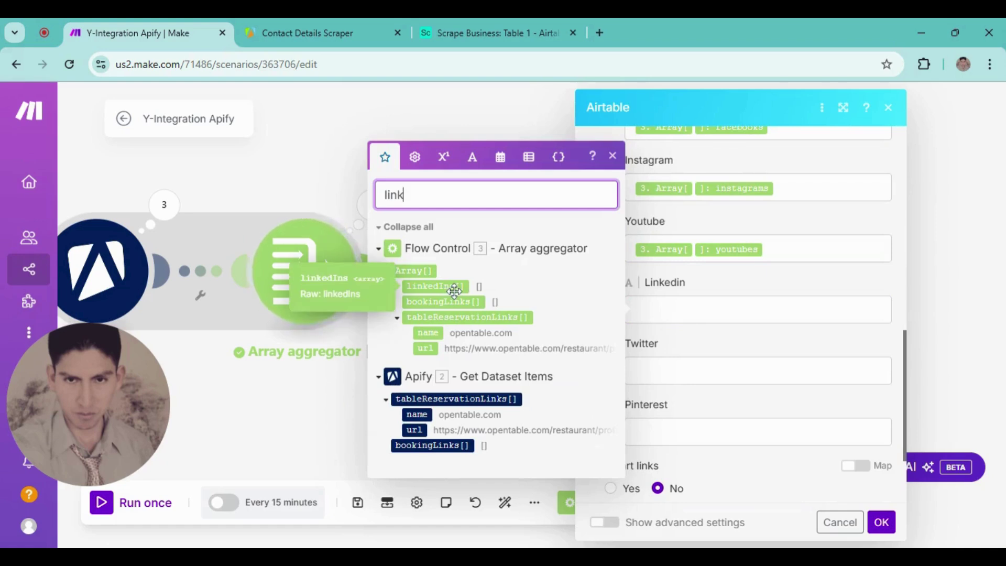
type("e")
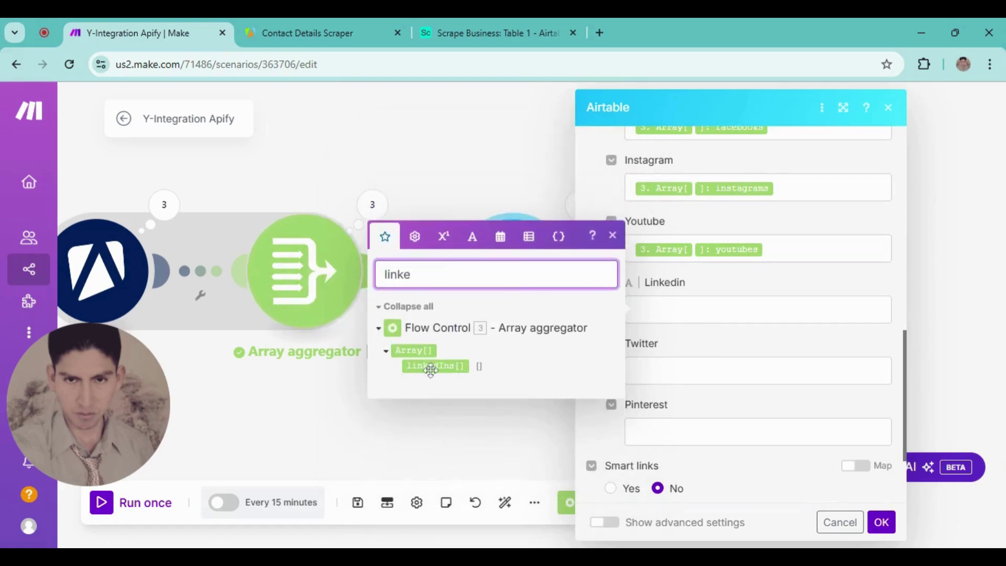
left_click(429, 367)
left_click(429, 366)
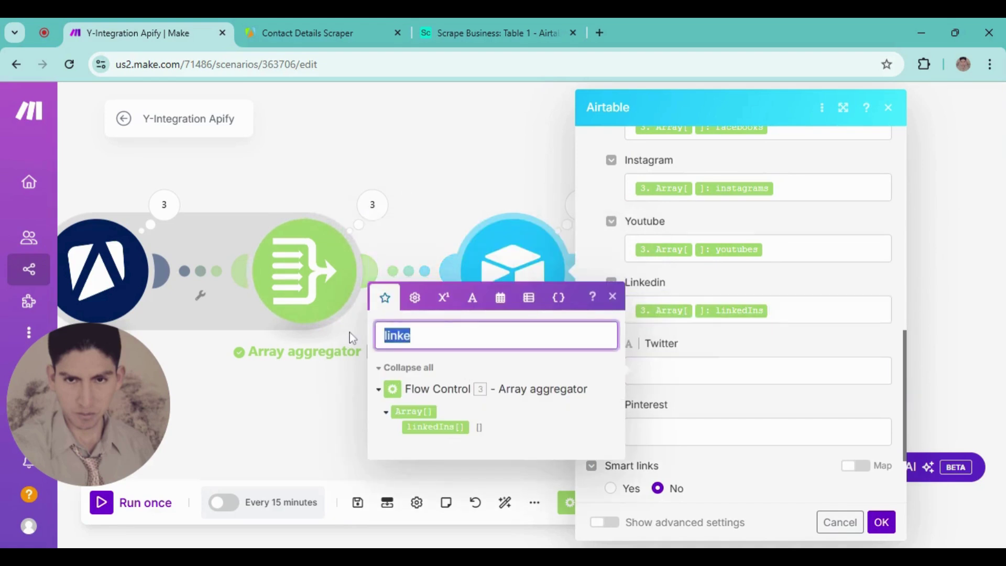
type("twitt")
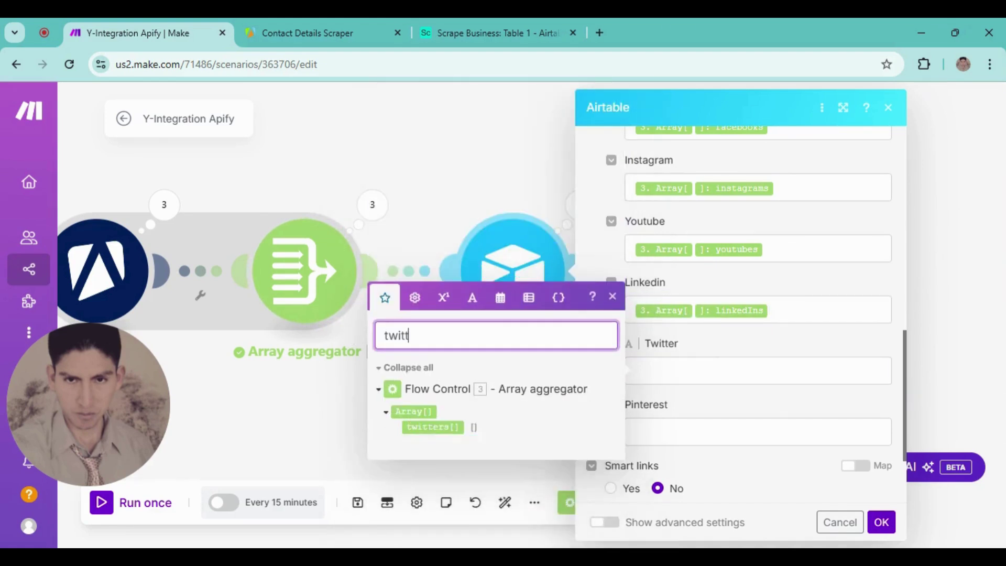
left_click(442, 425)
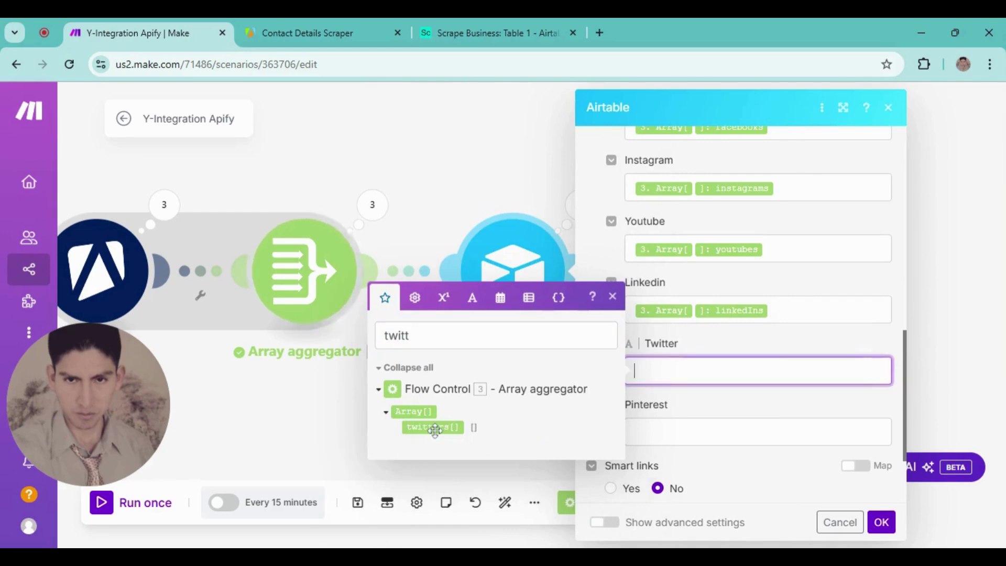
- Map the array aggregator's pinterests[] item to the Pinterest field and save the Airtable module's settings
key("Tab")
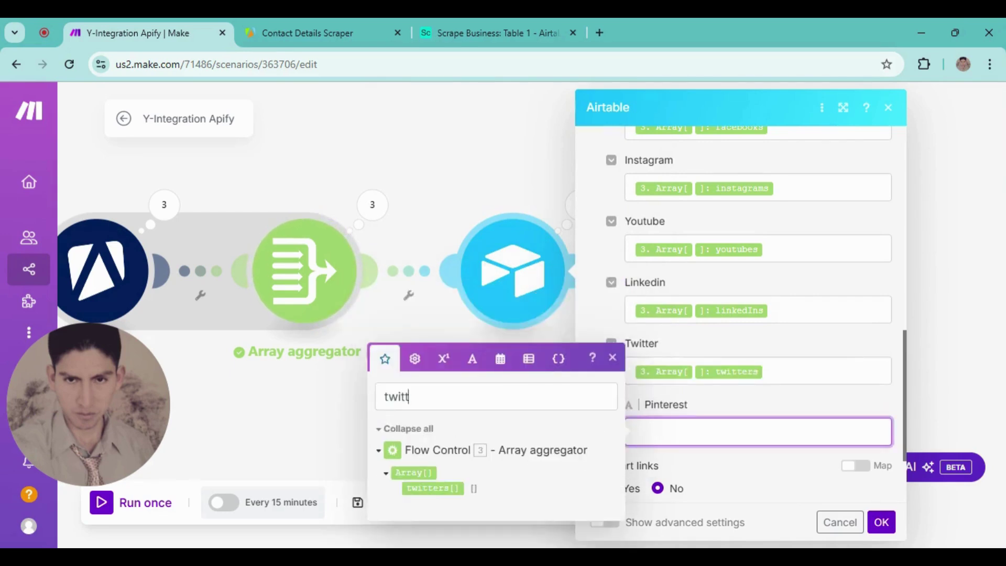
left_click_drag(409, 396, 367, 401)
type("pin")
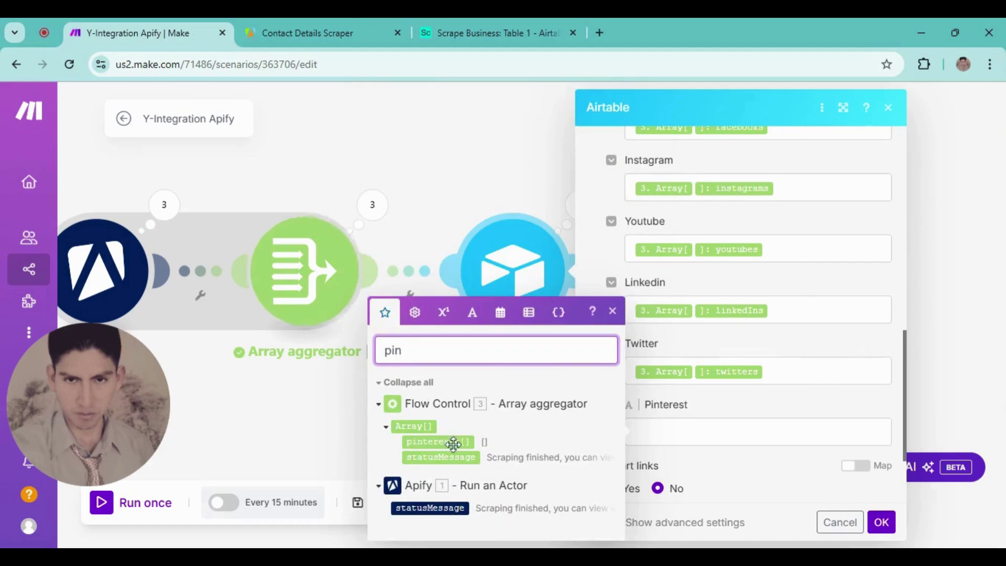
type("t")
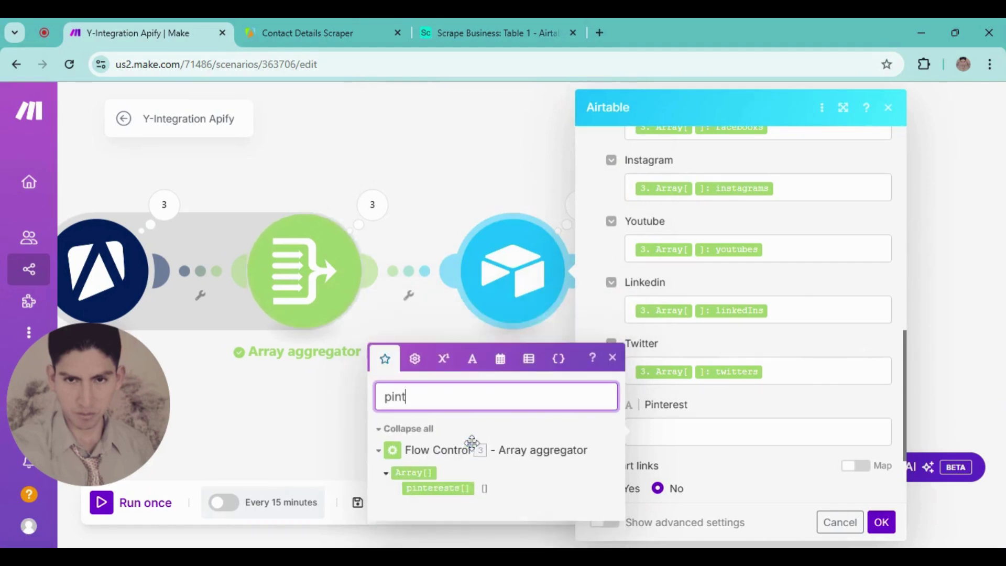
left_click(461, 493)
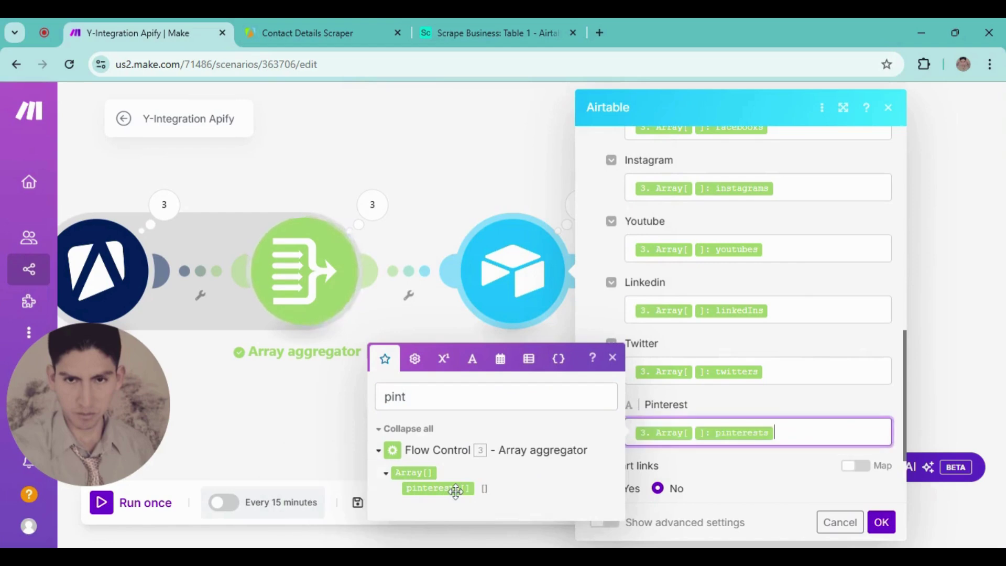
left_click(613, 358)
scroll(786, 459, "up", 5)
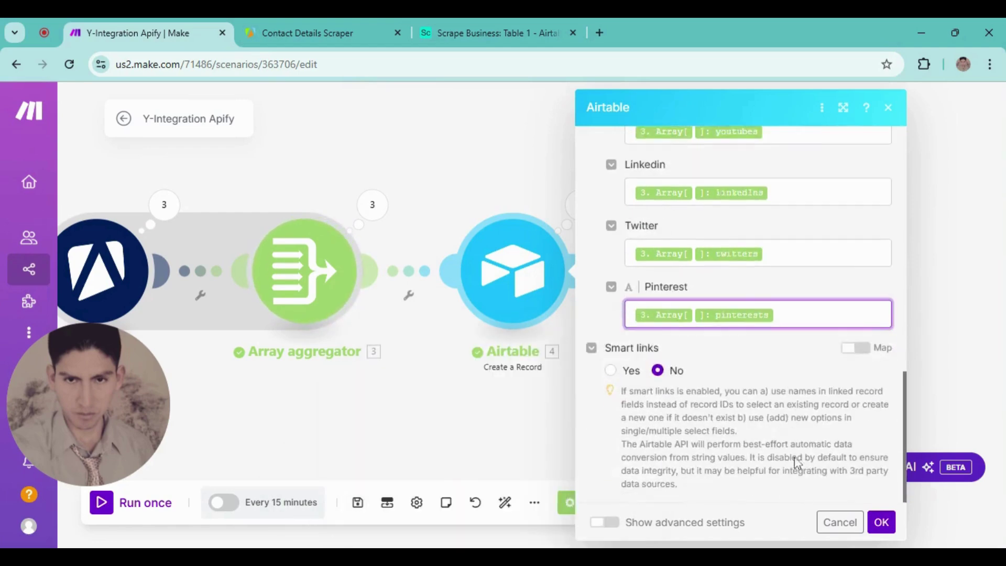
left_click(882, 523)
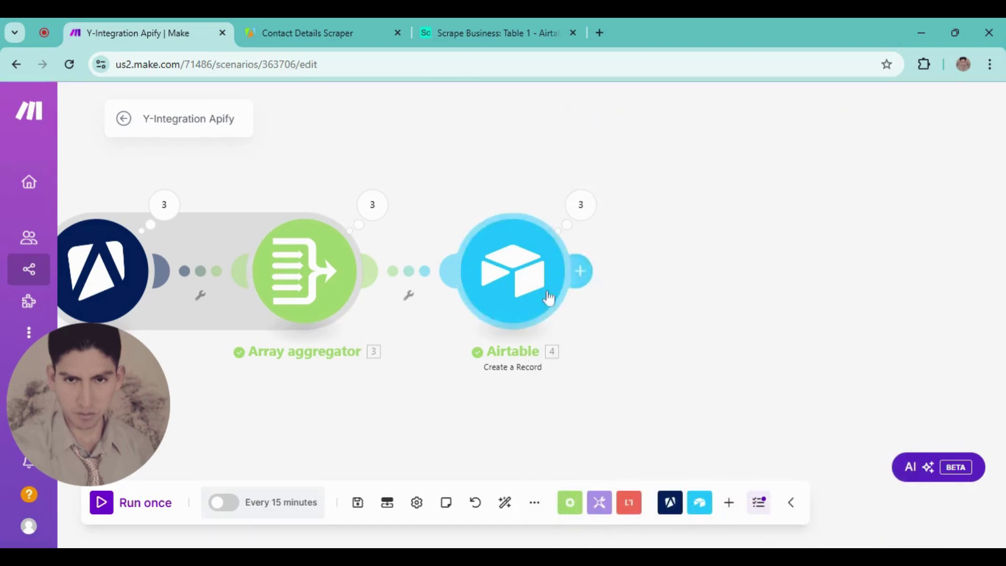
- Reopen the Airtable Create a Record module, review all record field mappings, and close it with its settings kept
left_click(534, 286)
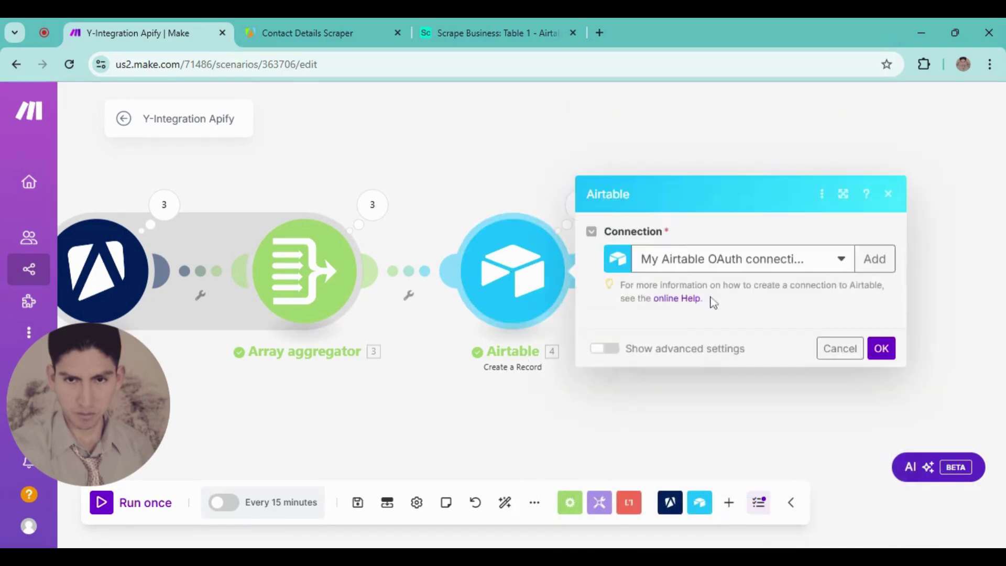
scroll(739, 388, "down", 10)
scroll(759, 427, "up", 10)
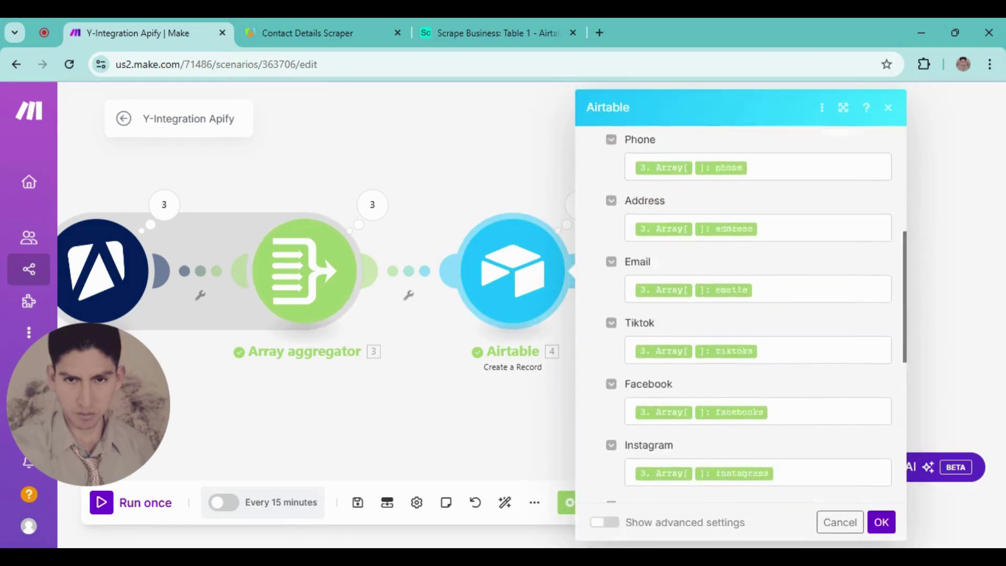
left_click(880, 522)
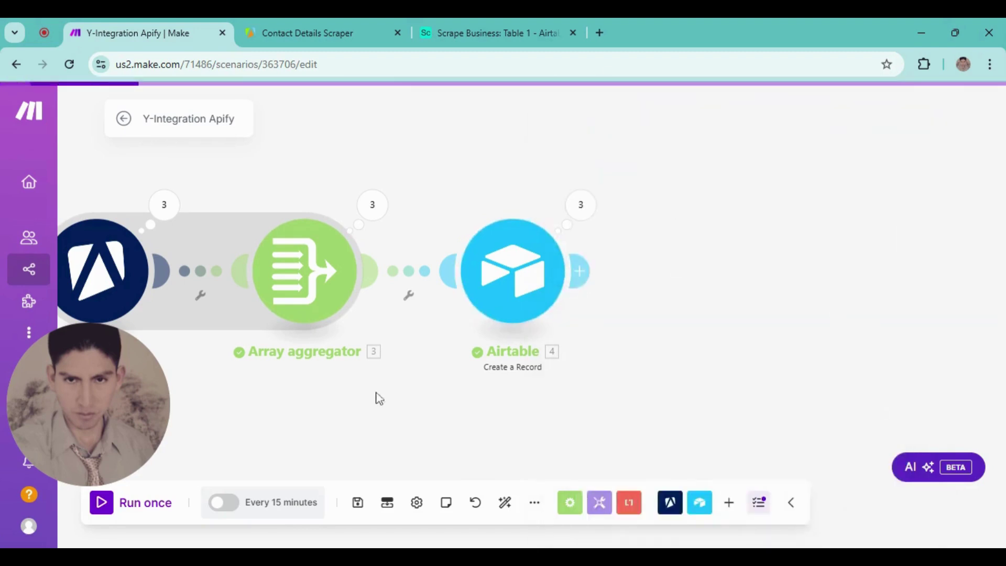
- Switch to the Scrape Business table in Airtable and widen the Address and Website columns
scroll(371, 456, "down", 3)
left_click_drag(370, 460, 634, 373)
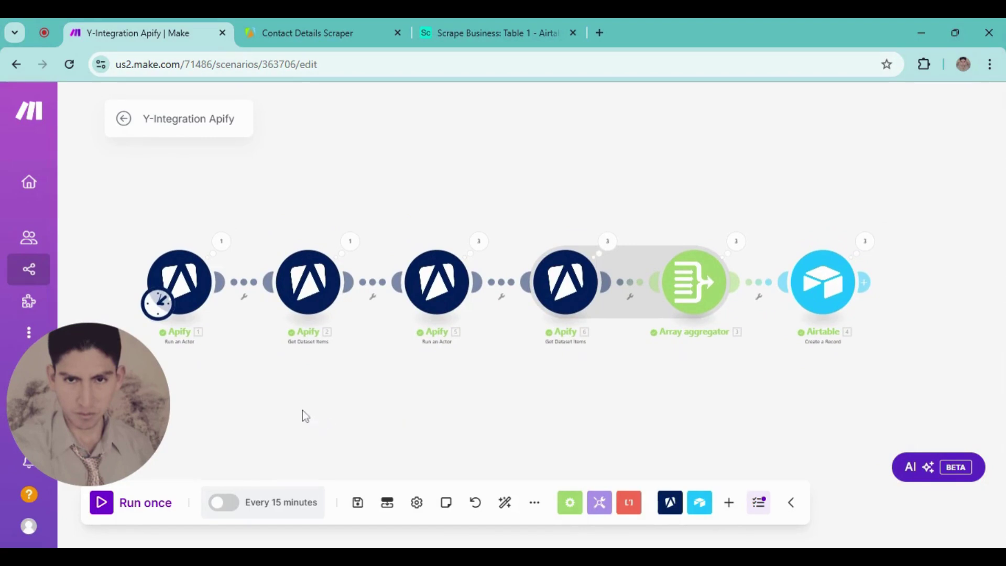
scroll(328, 416, "up", 2)
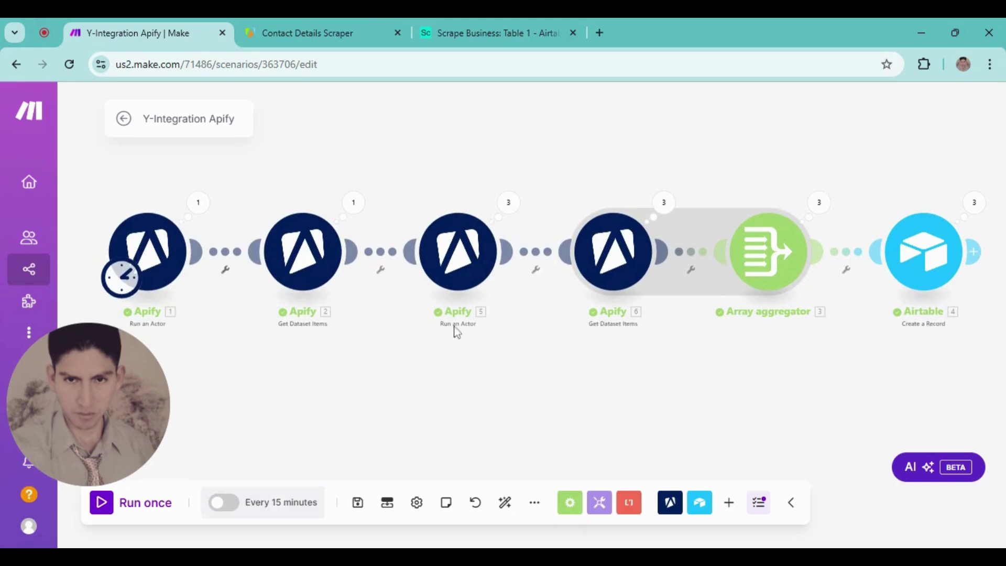
left_click(474, 22)
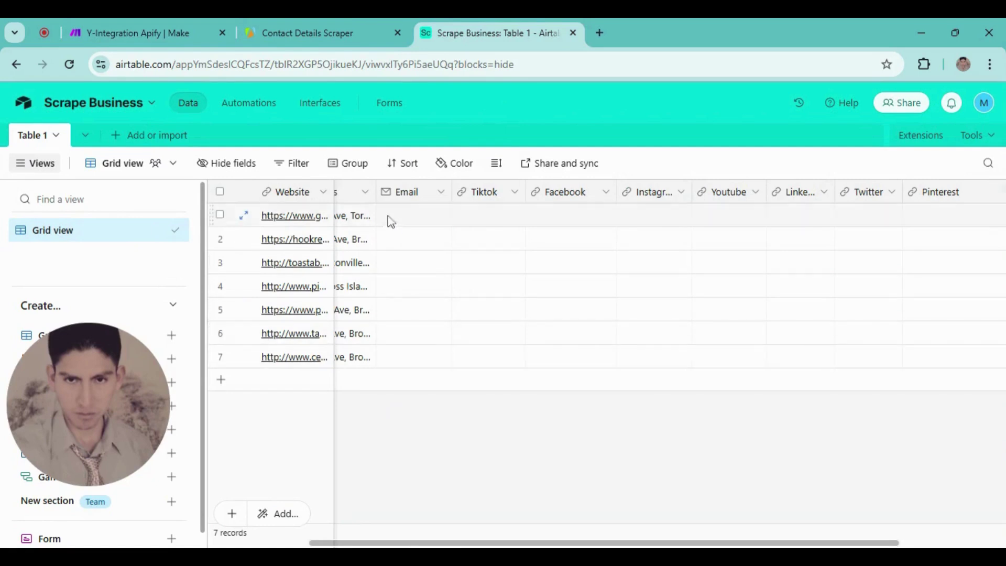
left_click_drag(372, 194, 495, 194)
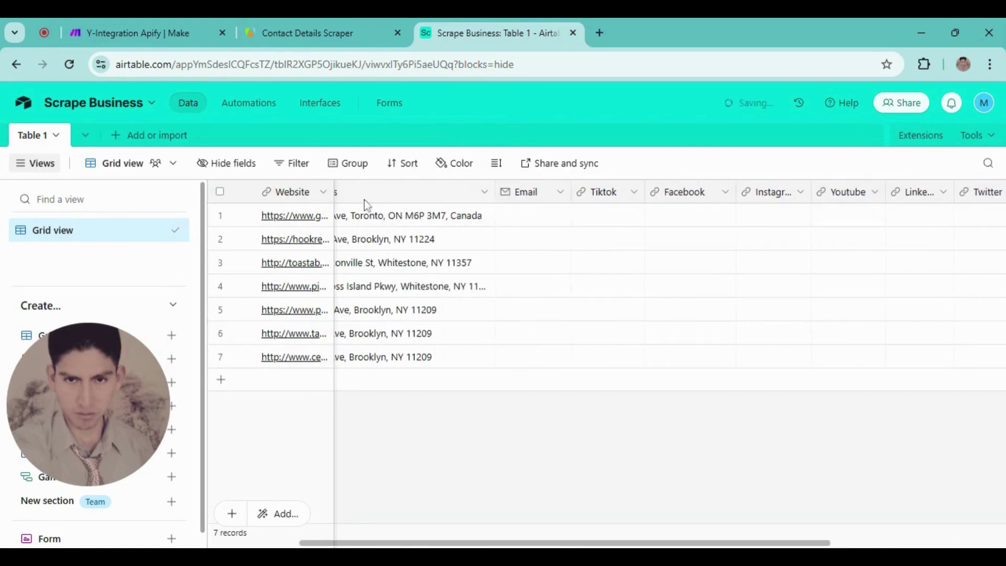
left_click_drag(334, 189, 359, 192)
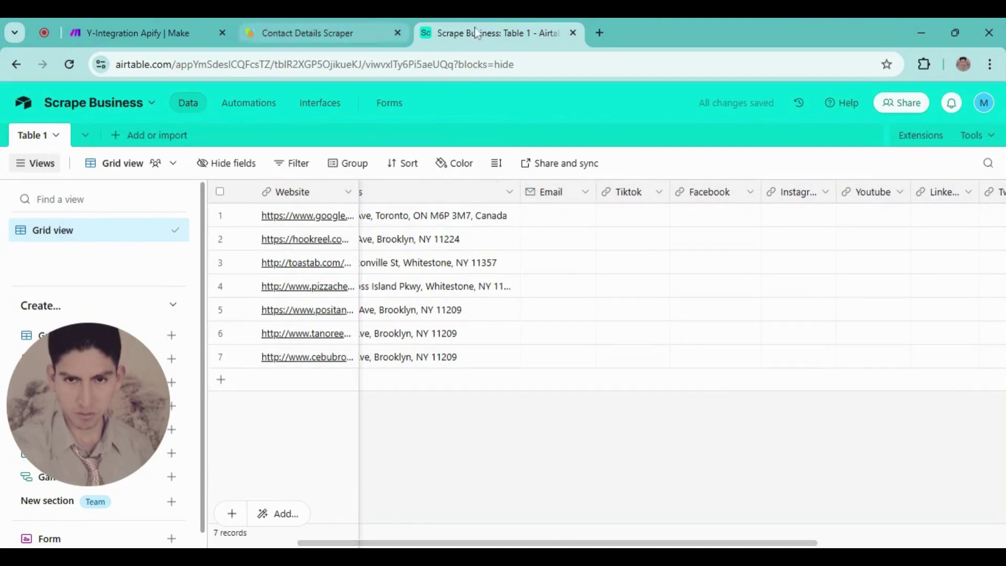
- Return to the Y-Integration Apify scenario in Make, run it once, and bring its final modules into view
left_click(130, 31)
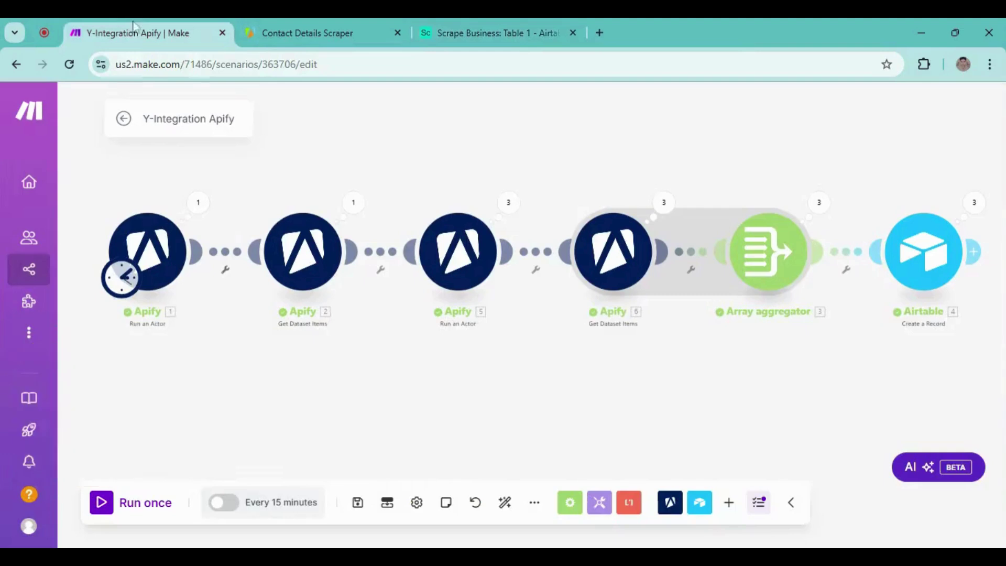
left_click(107, 506)
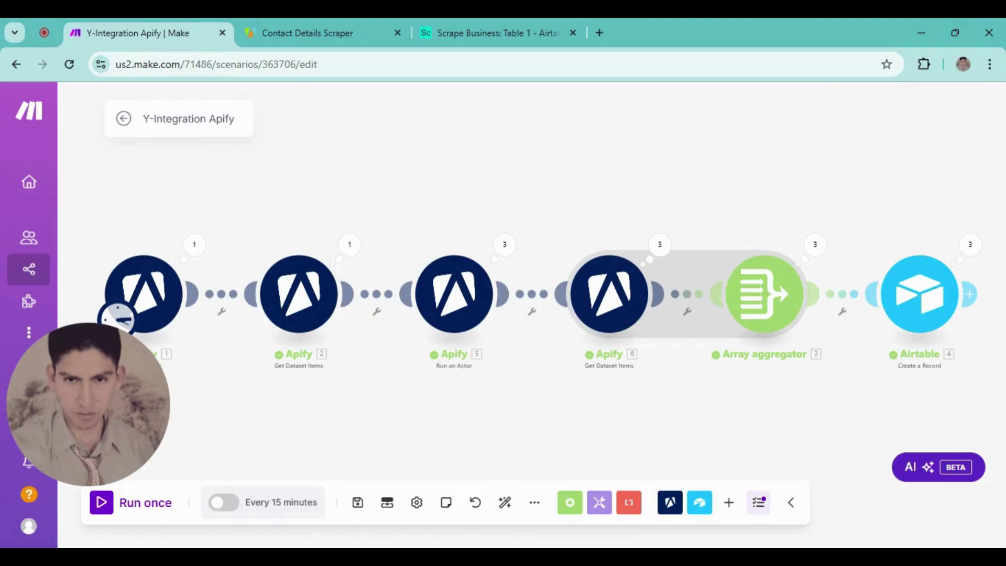
left_click_drag(596, 386, 482, 386)
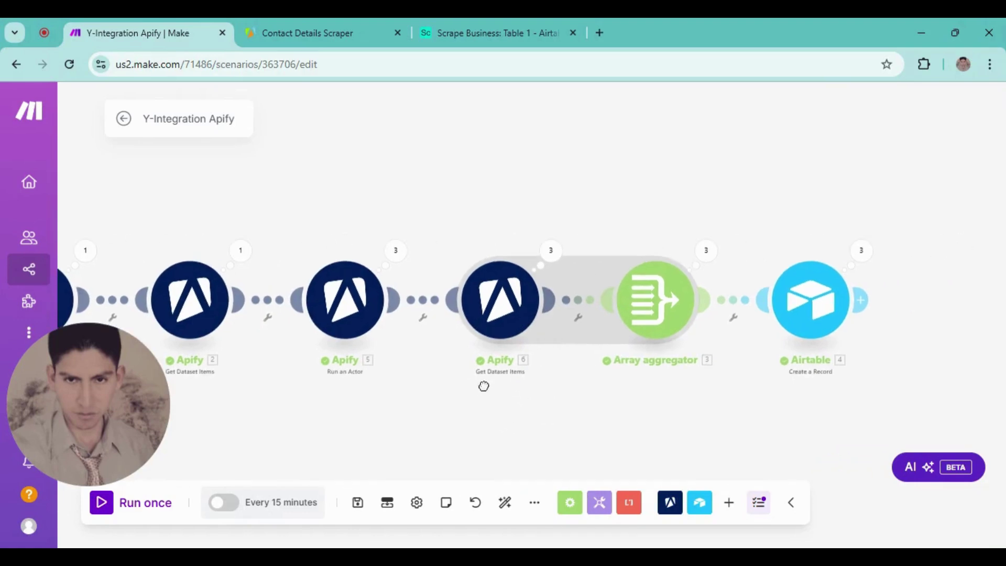
left_click_drag(689, 432, 535, 427)
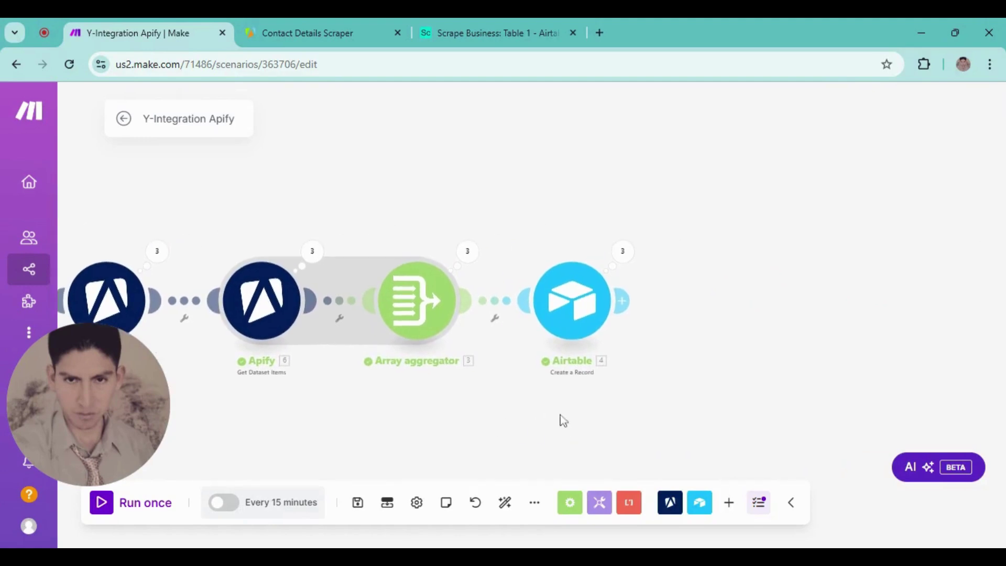
scroll(563, 420, "up", 1)
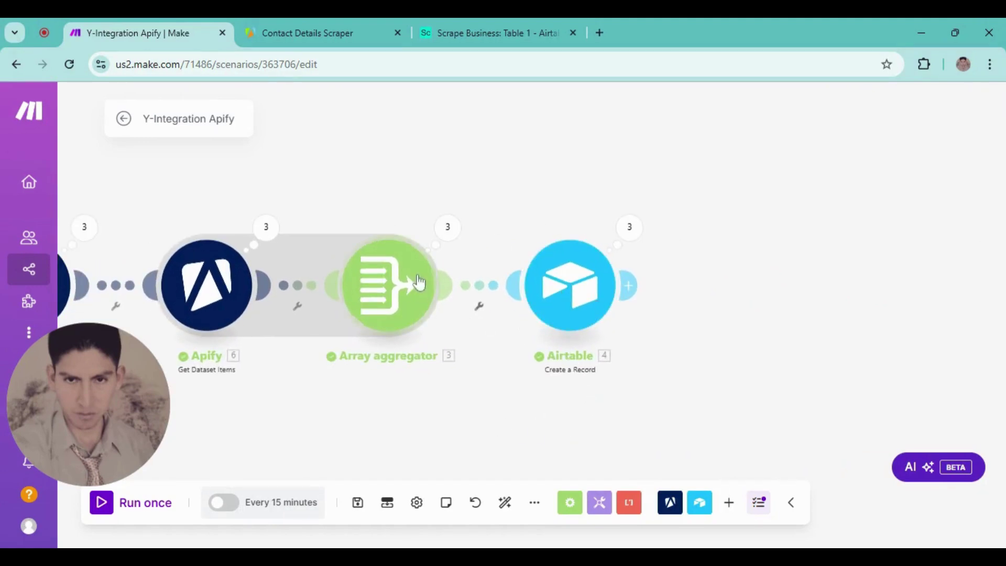
- Switch to the Airtable table and examine the newly added records across the address, email and social media columns
left_click(479, 21)
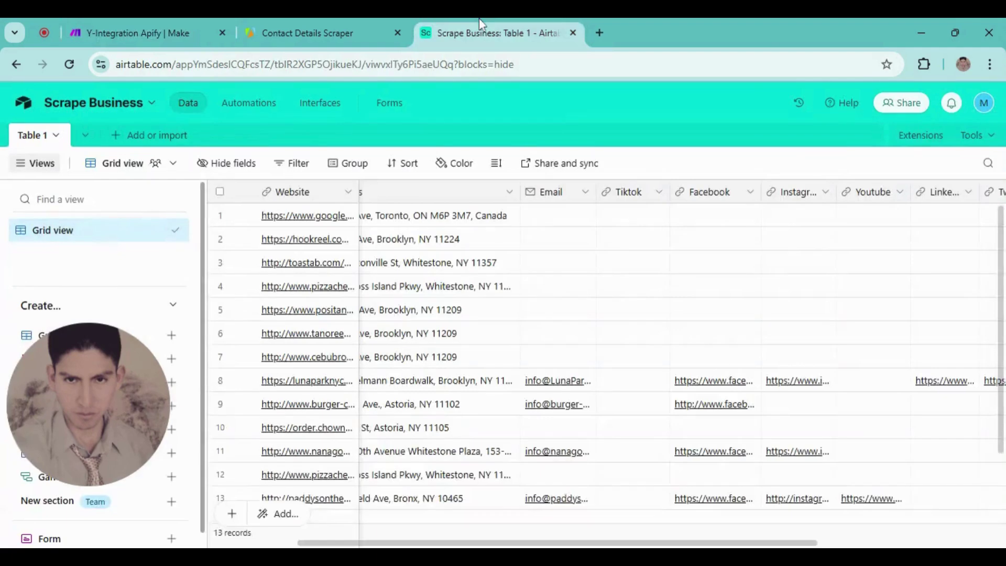
scroll(552, 335, "down", 2)
scroll(494, 333, "up", 2)
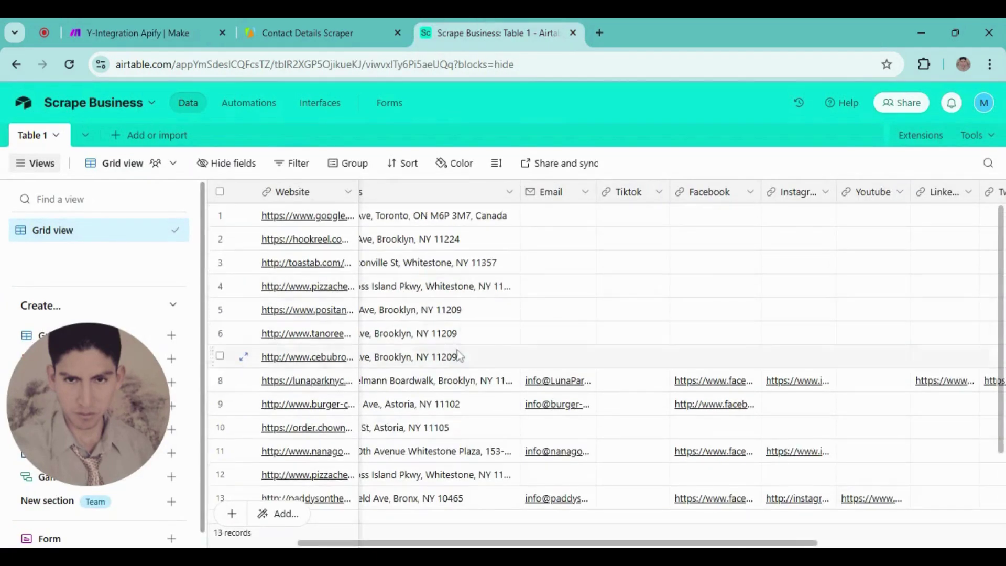
scroll(460, 356, "down", 2)
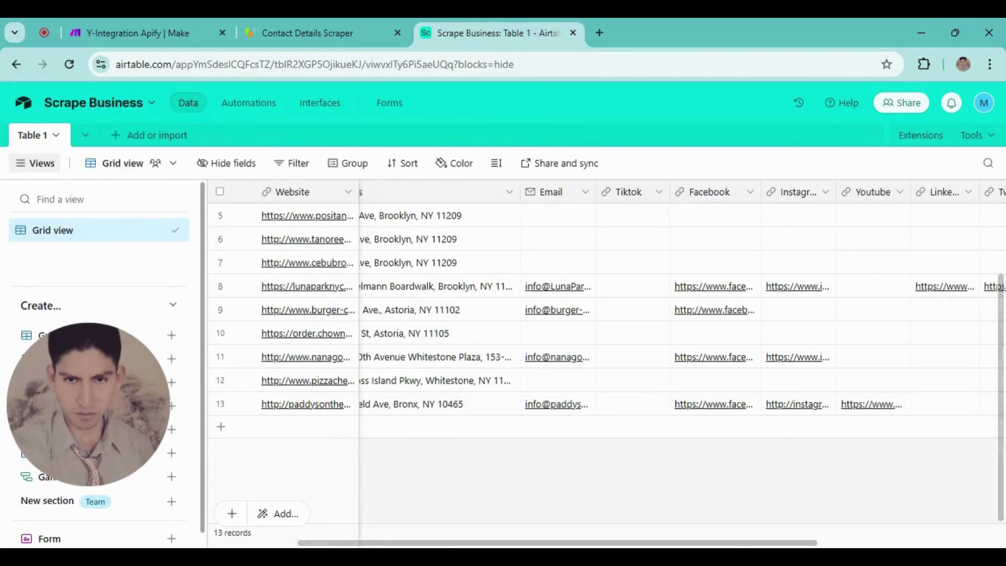
scroll(681, 309, "right", 5)
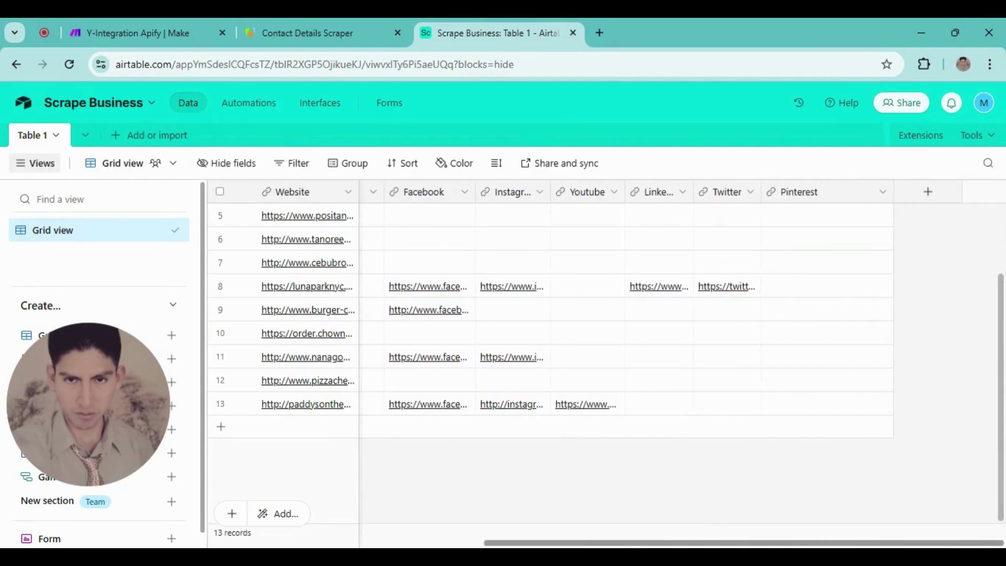
scroll(629, 315, "left", 5)
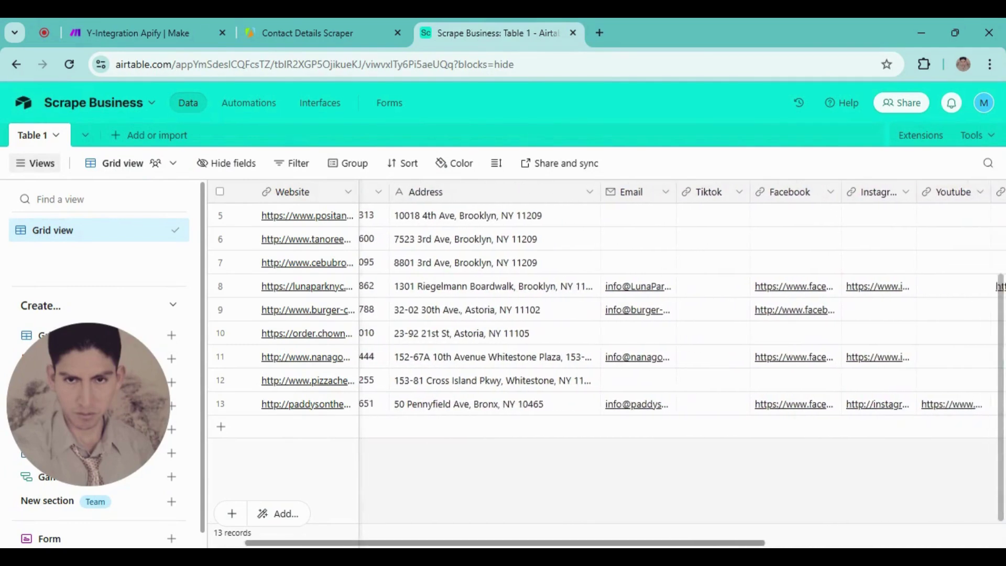
scroll(692, 337, "right", 1)
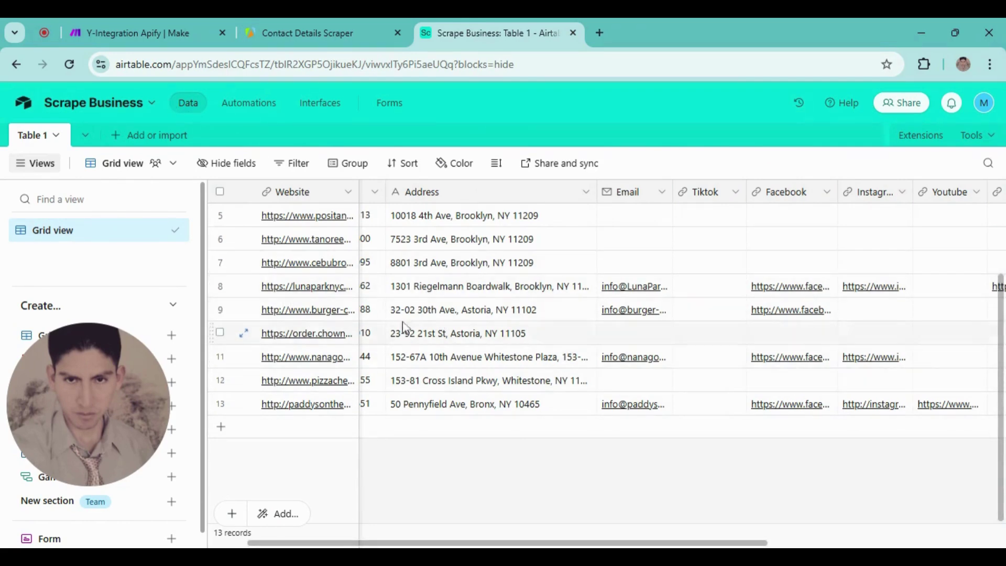
- Adjust the Website column's width and narrow the Phone, Address and Facebook columns so more social media fields fit in the grid
left_click_drag(386, 191, 333, 200)
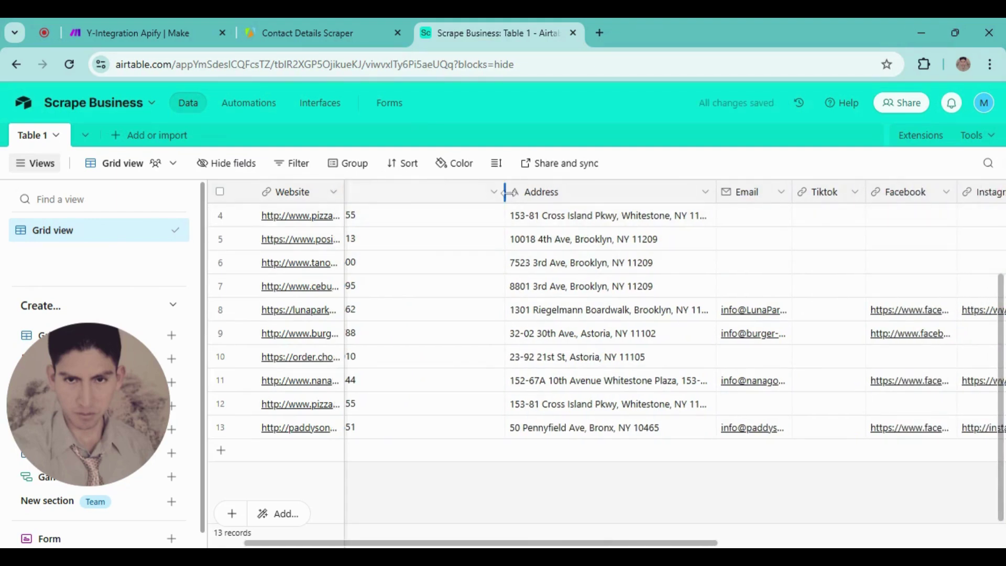
left_click_drag(503, 192, 437, 192)
left_click_drag(345, 197, 383, 196)
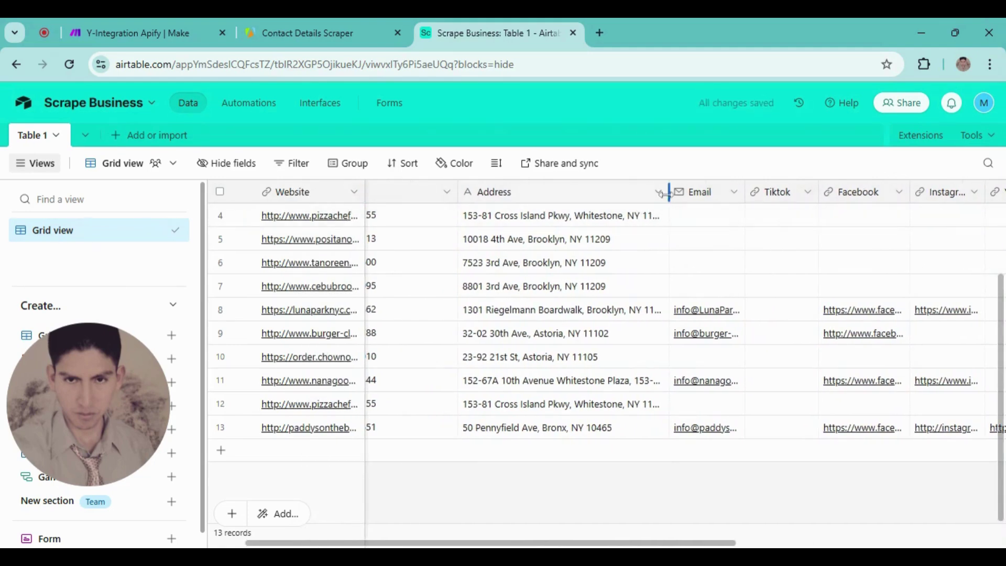
left_click_drag(667, 195, 535, 195)
left_click_drag(457, 186, 405, 190)
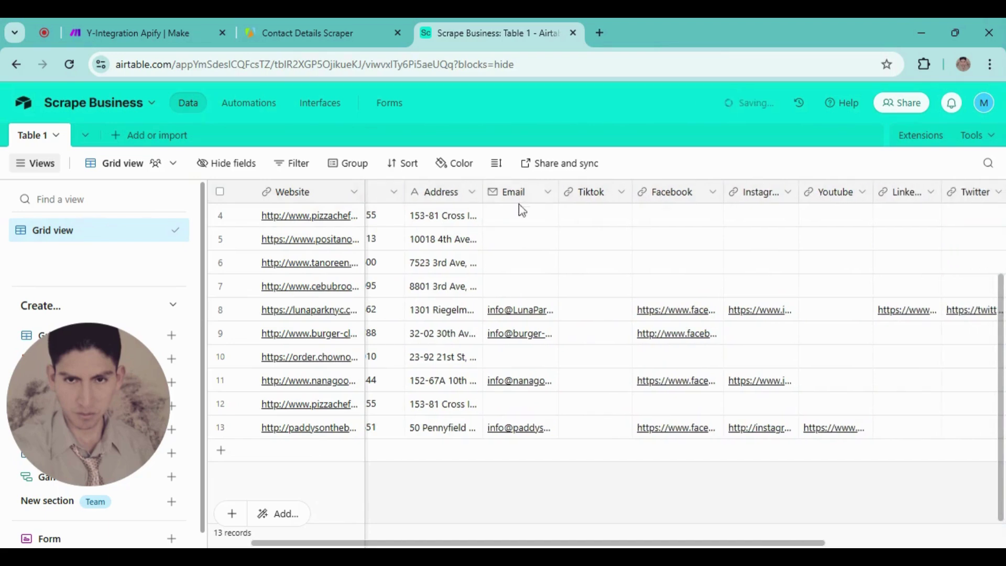
left_click_drag(723, 191, 701, 192)
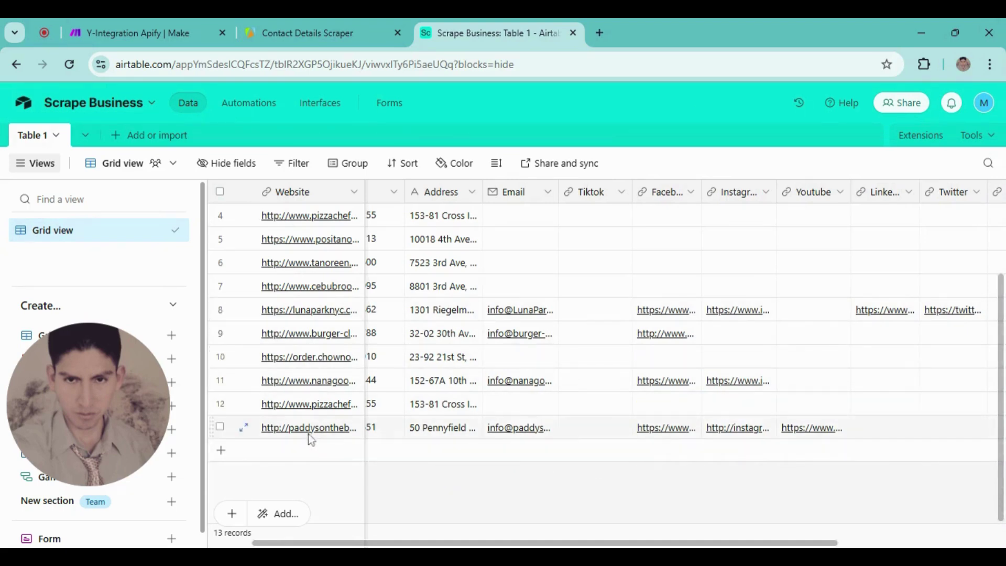
- Expand the paddysonthebay.com record in row 13 and copy its website URL
left_click(283, 435)
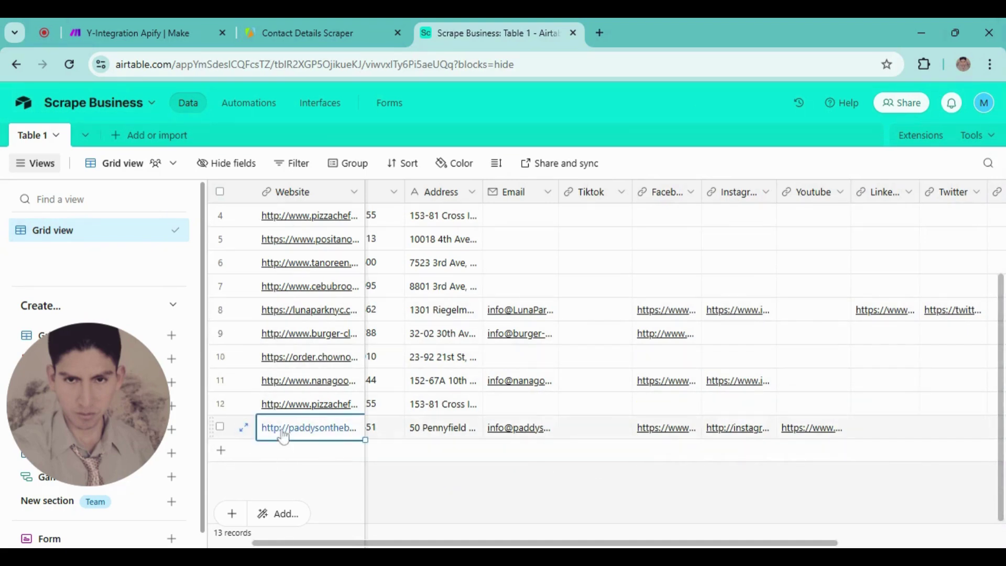
key("space")
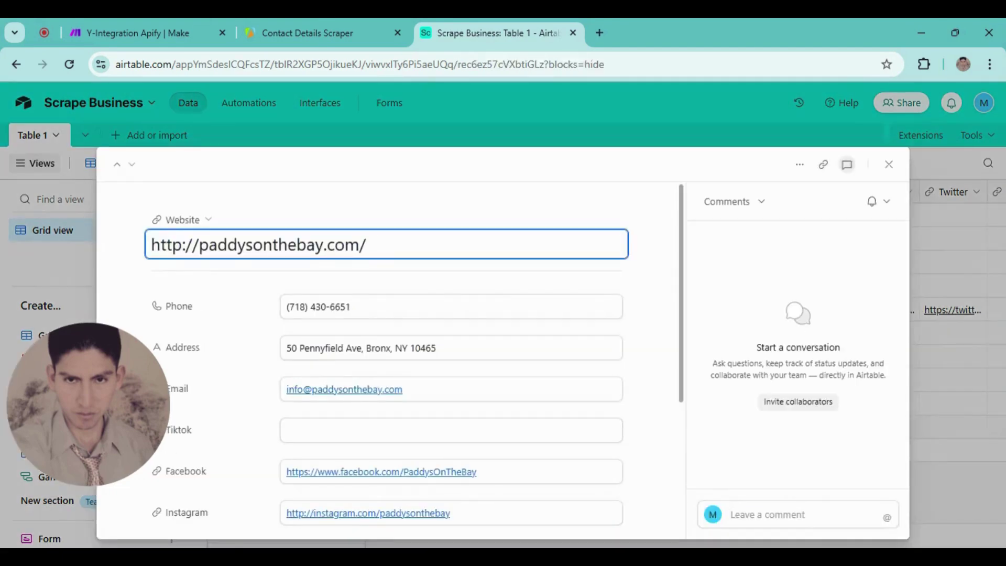
key("ctrl+a")
key("ctrl+c")
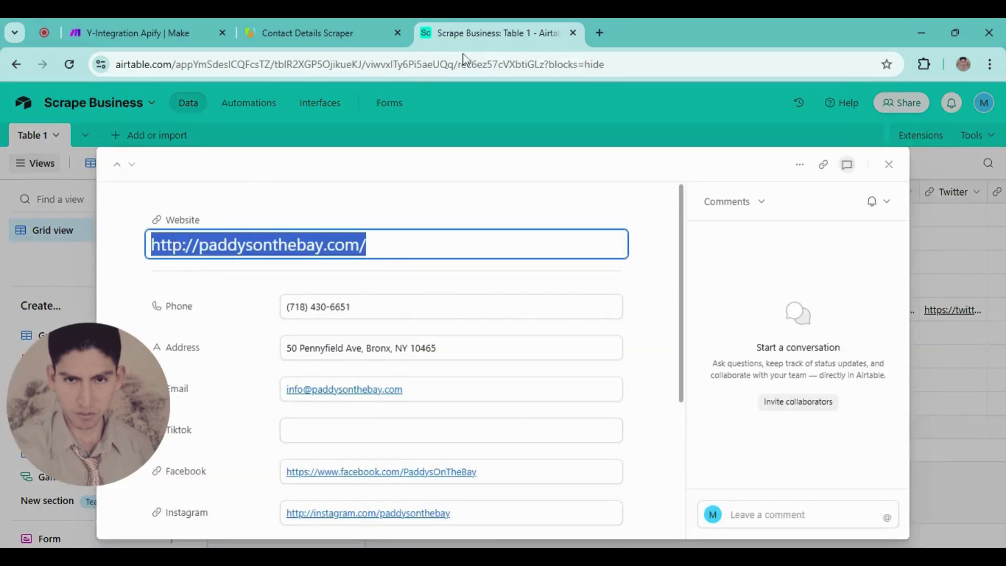
- Open the copied website URL in a new browser tab and look through the page for contact and social details
left_click(597, 34)
key("ctrl+v")
key("Return")
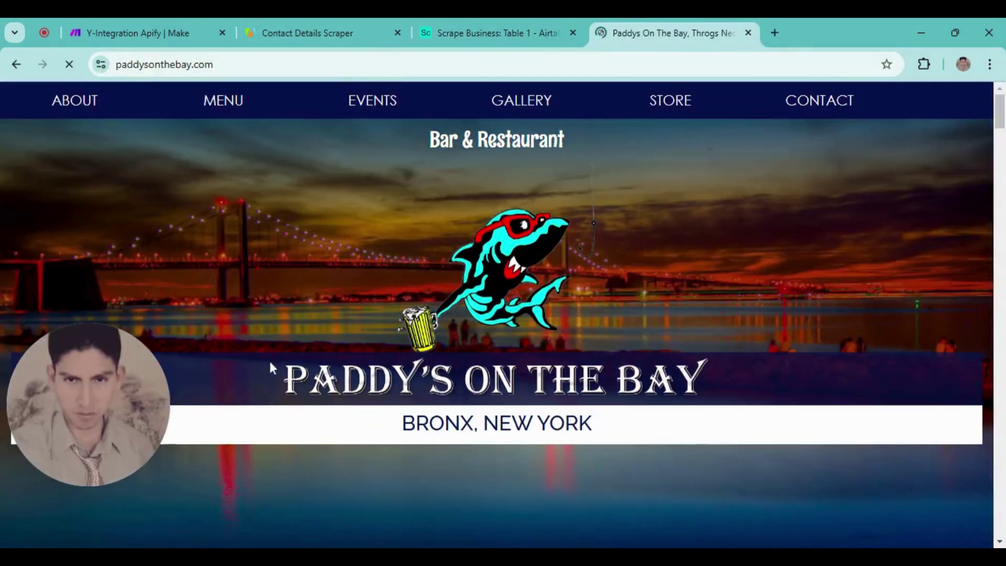
scroll(470, 293, "down", 15)
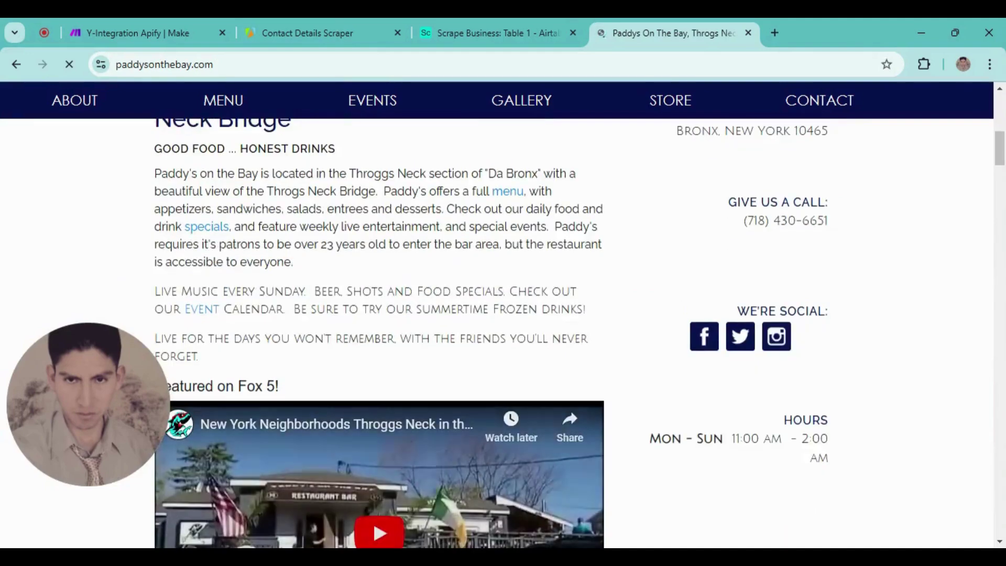
scroll(450, 309, "down", 20)
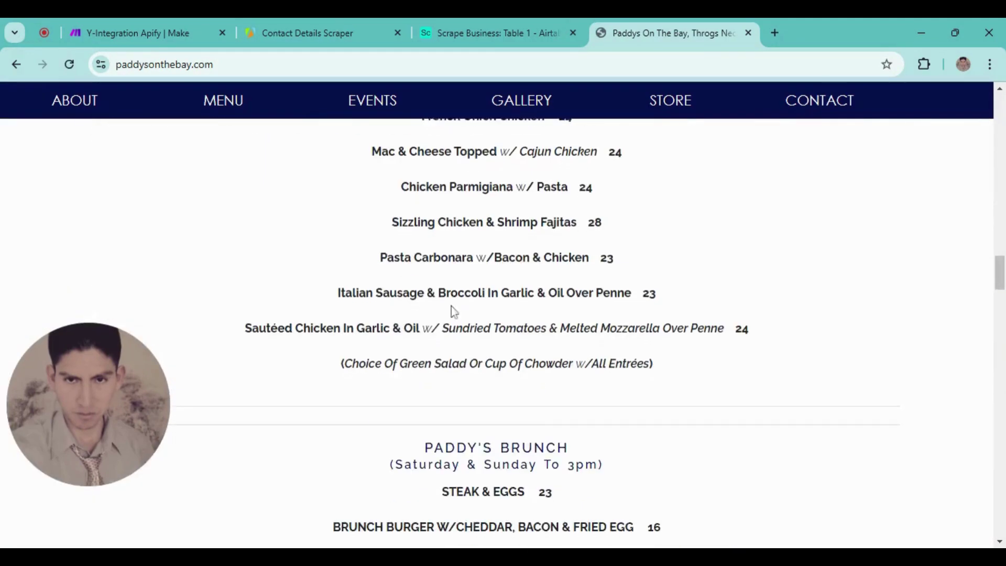
scroll(451, 319, "down", 15)
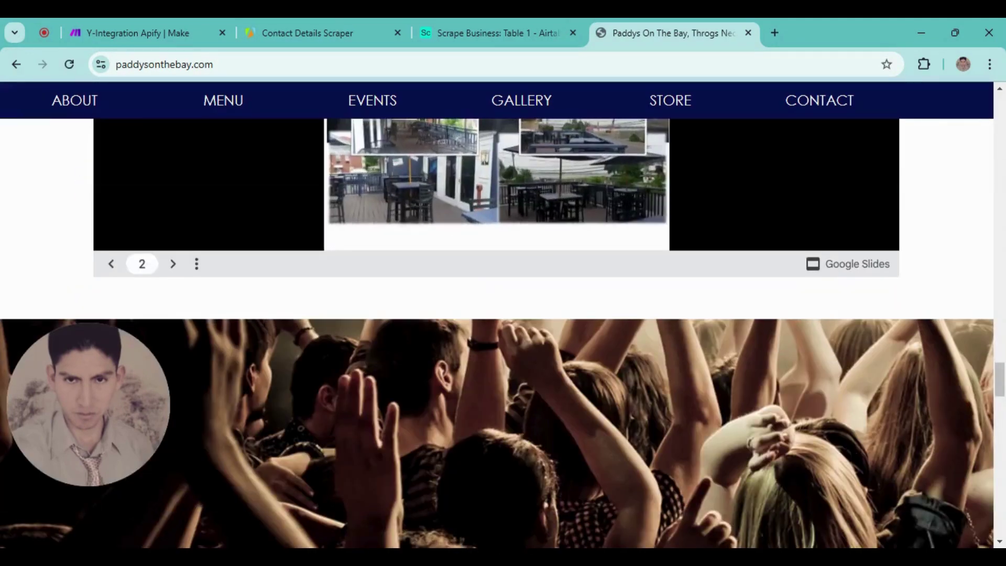
left_click_drag(999, 398, 999, 112)
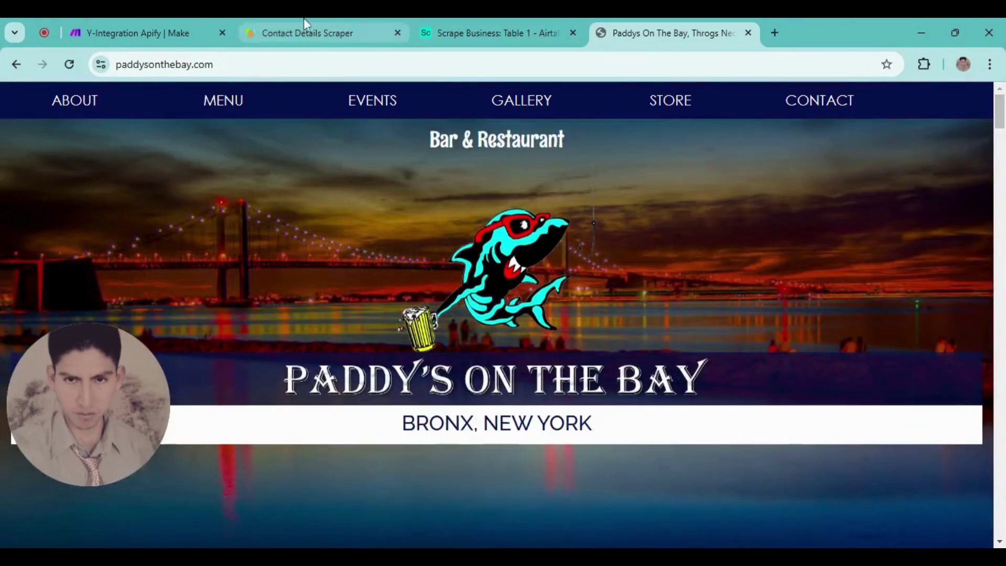
- Go back to the expanded Airtable record and review its phone, address, email and social media fields
left_click(477, 26)
scroll(336, 375, "down", 5)
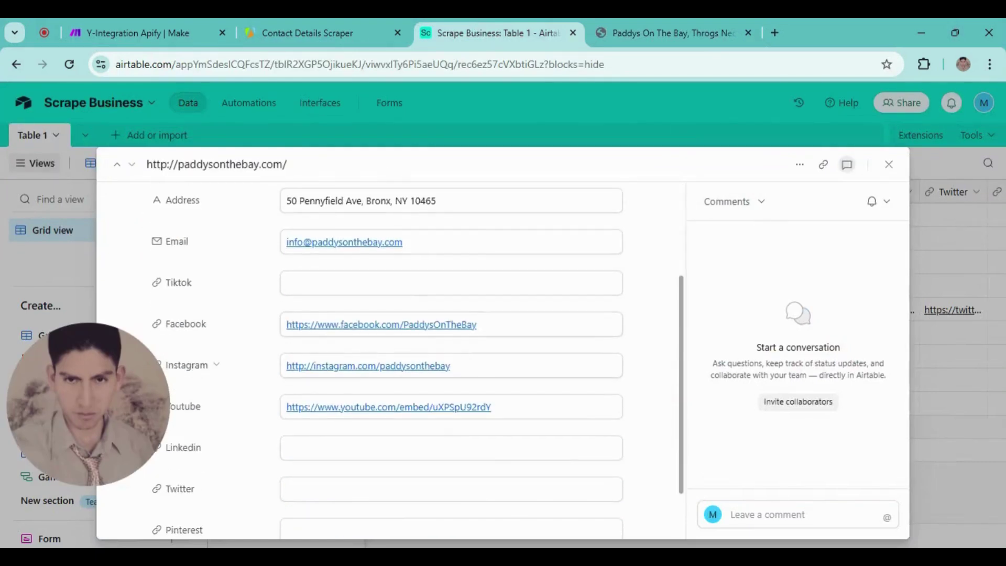
scroll(335, 375, "up", 5)
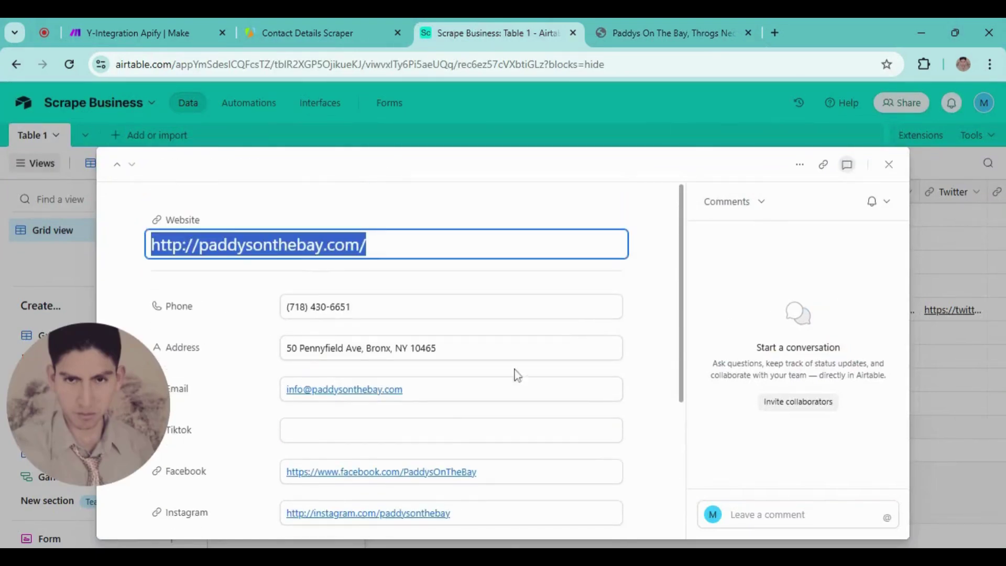
scroll(288, 249, "down", 3)
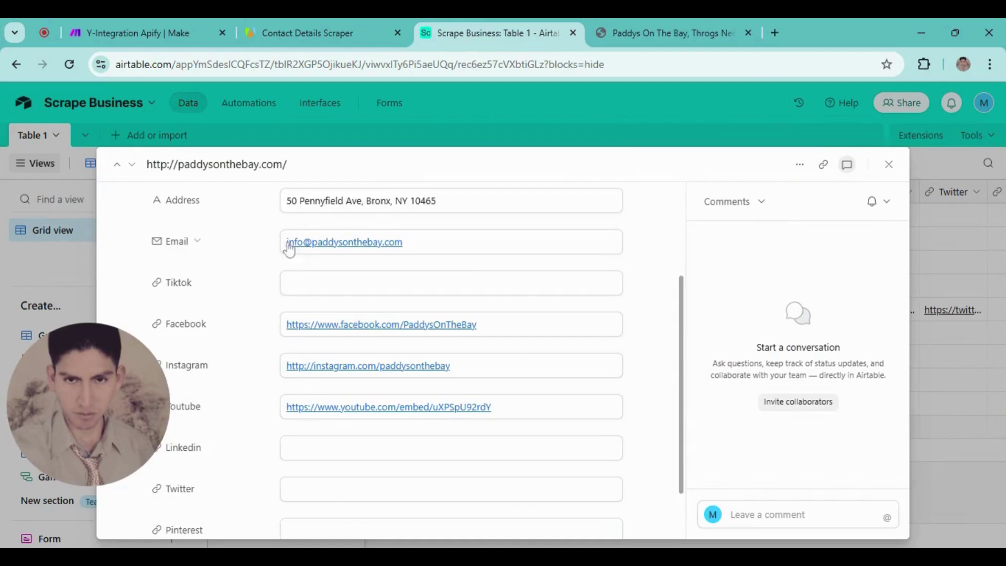
scroll(288, 249, "up", 3)
scroll(334, 415, "down", 2)
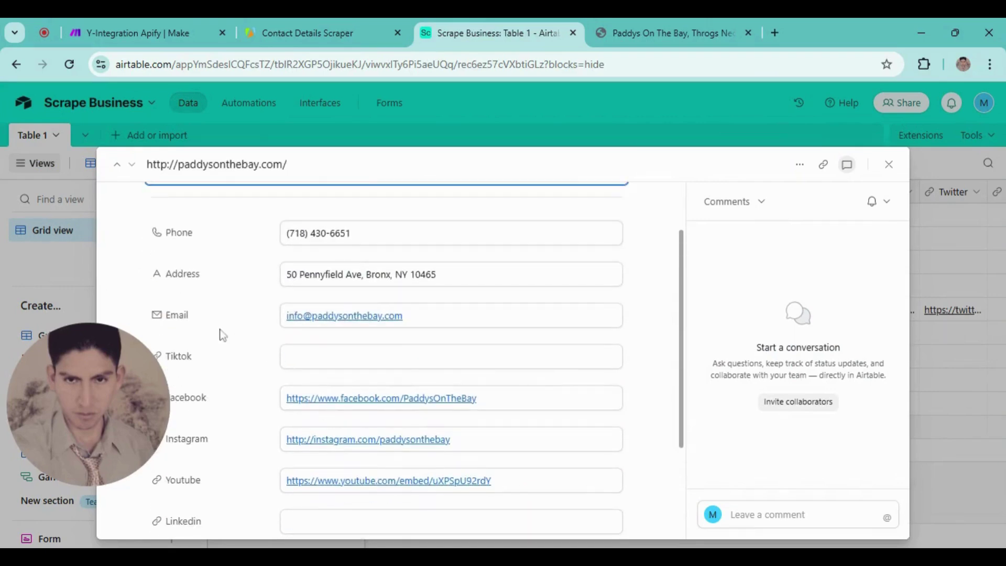
scroll(220, 335, "down", 2)
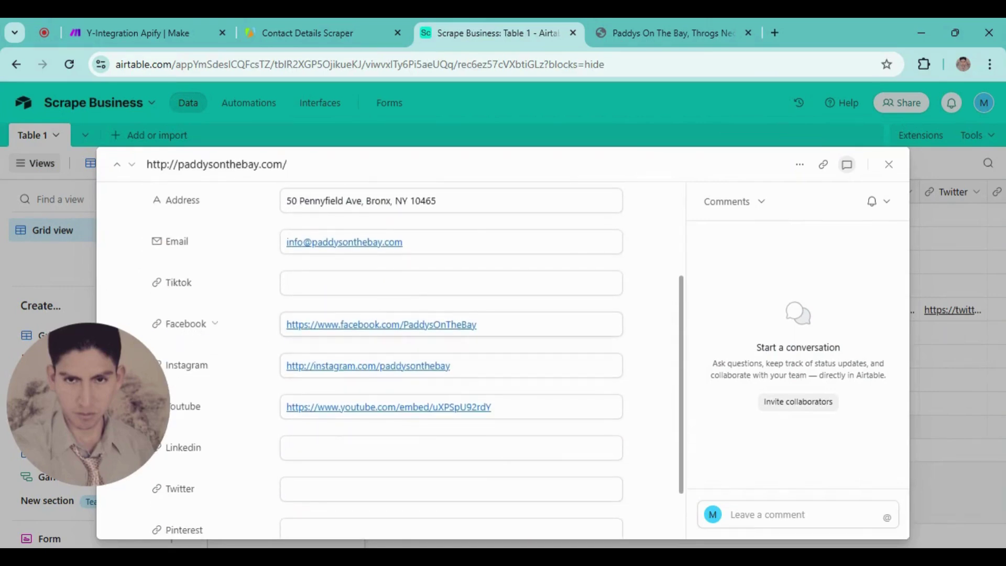
- Copy the record's Facebook link and open it in a new browser tab to check the business's page
left_click_drag(475, 325, 277, 335)
key("ctrl+c")
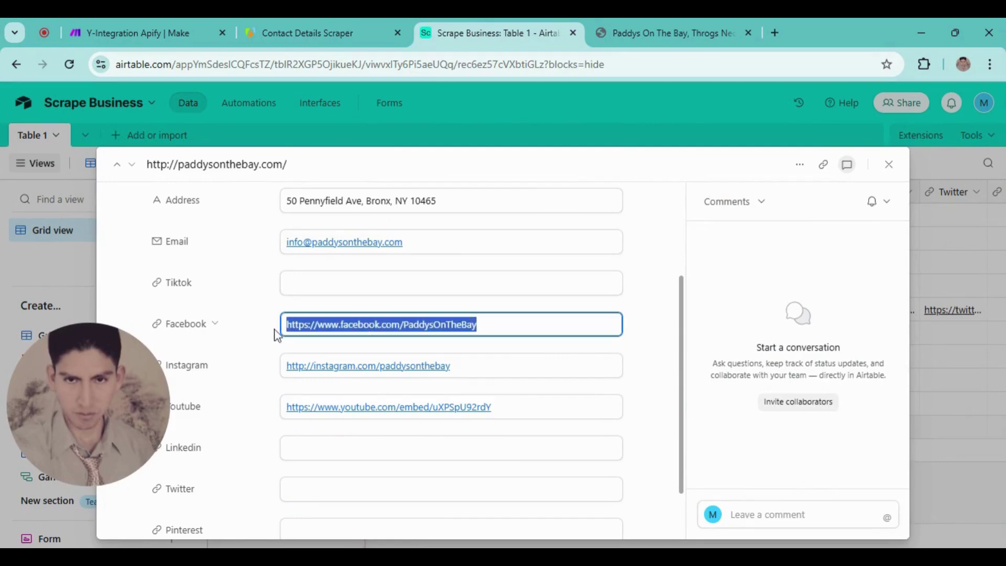
left_click(774, 33)
key("ctrl+v")
key("Return")
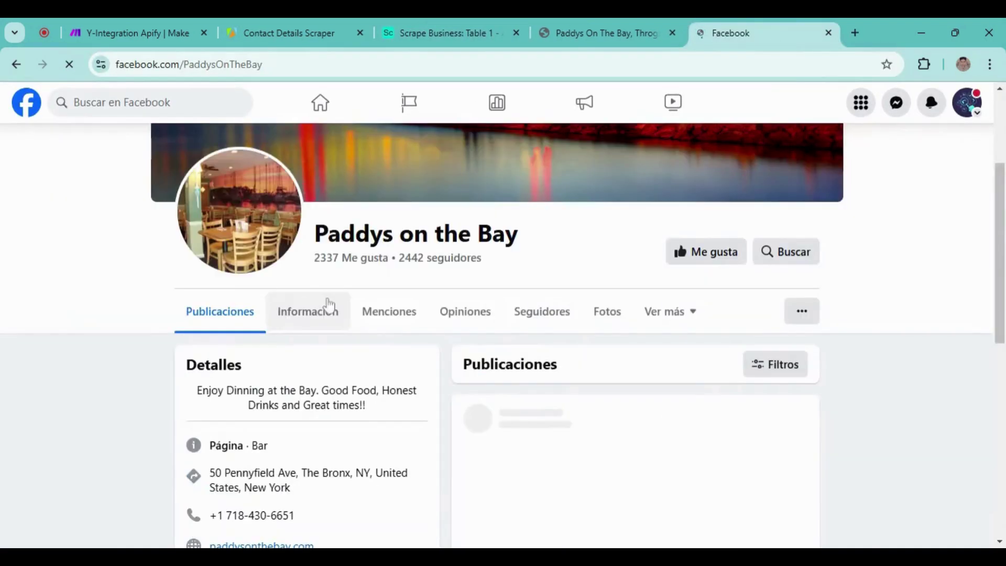
- Look through the Paddys on the Bay Facebook page for its contact details and close its browser tab
scroll(442, 433, "down", 10)
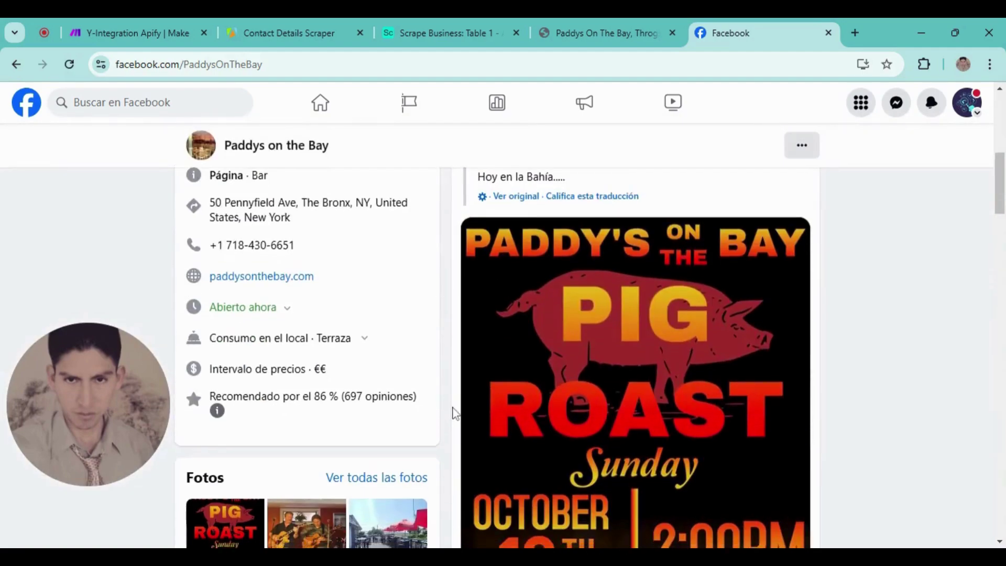
scroll(448, 424, "up", 15)
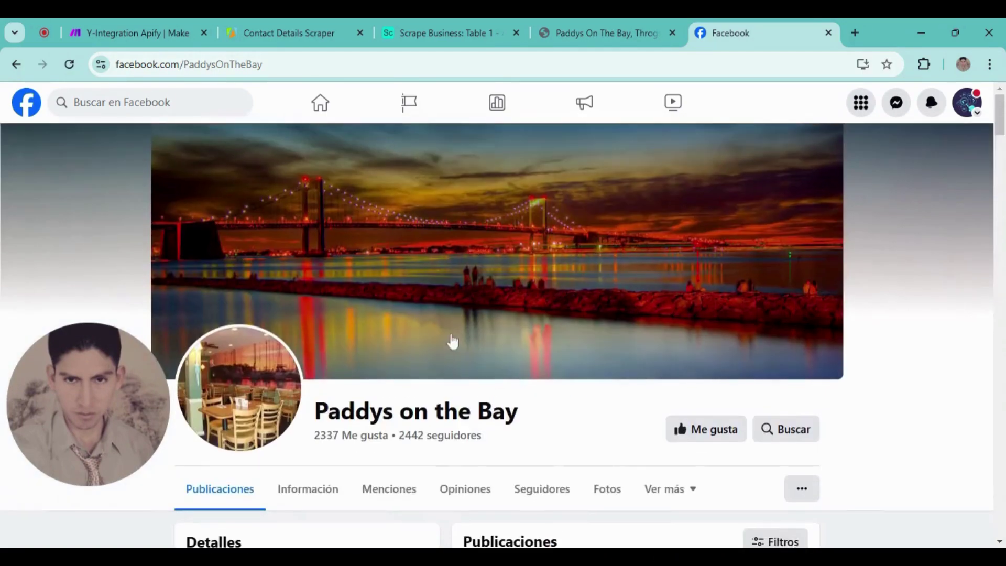
left_click(828, 33)
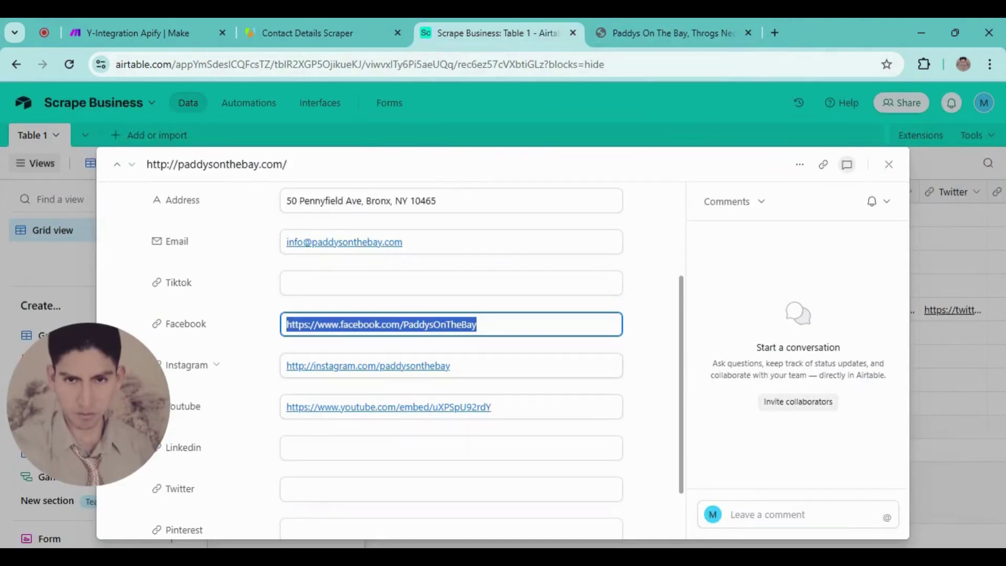
- Copy the Airtable record's YouTube link, check the video in a new browser tab, and close that tab
left_click_drag(451, 365, 286, 366)
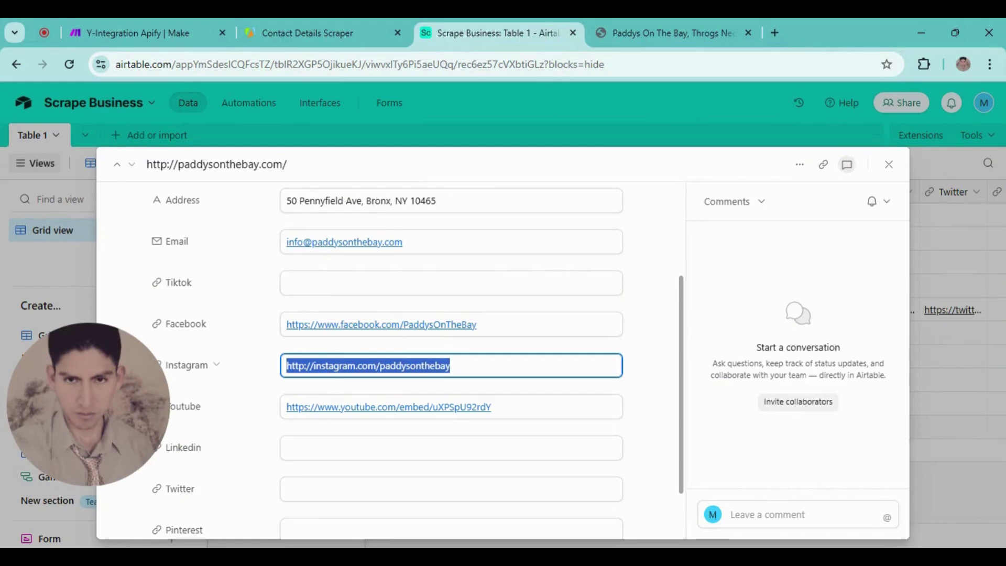
scroll(395, 386, "down", 2)
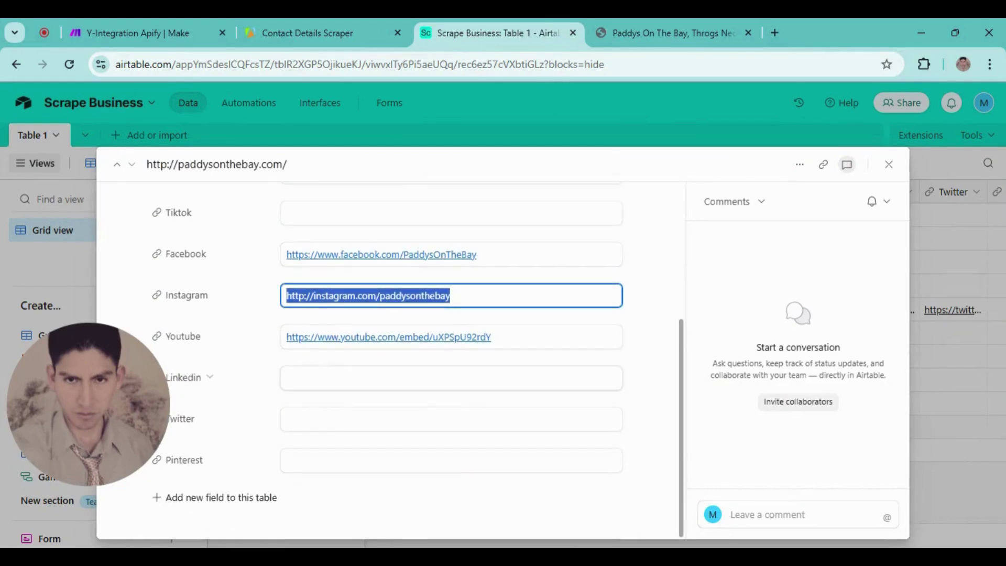
left_click_drag(493, 337, 236, 344)
key("ctrl+c")
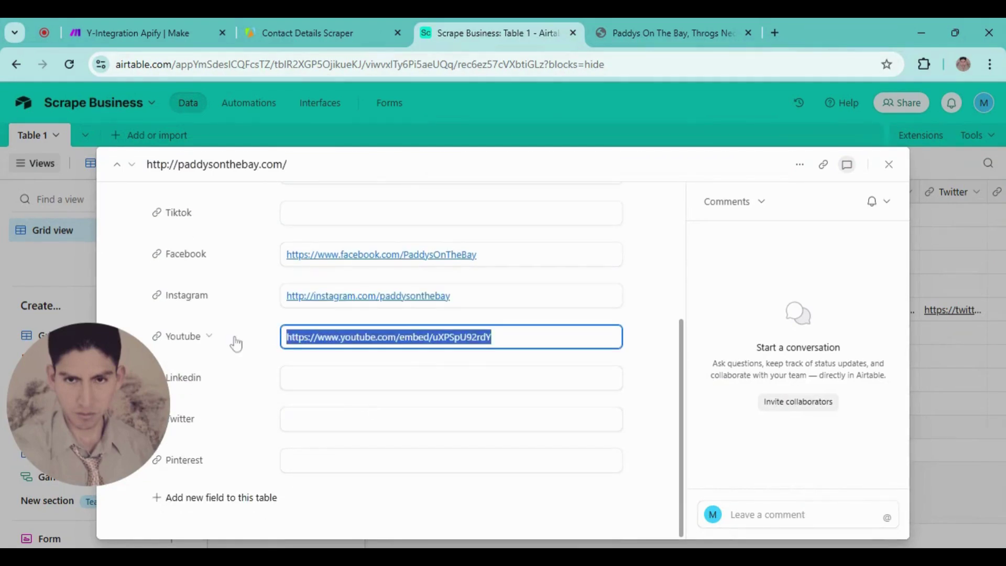
left_click(776, 34)
key("ctrl+v")
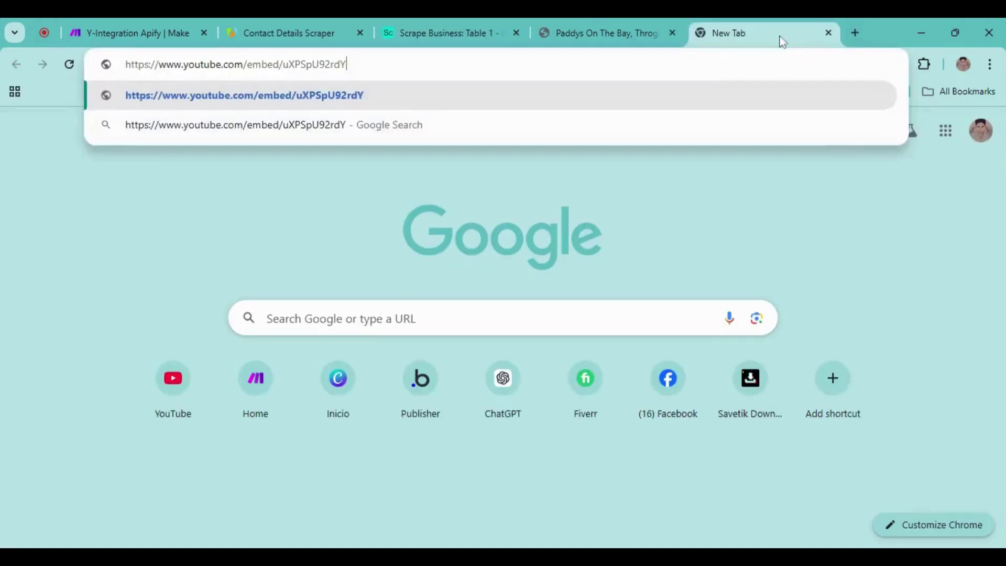
key("Return")
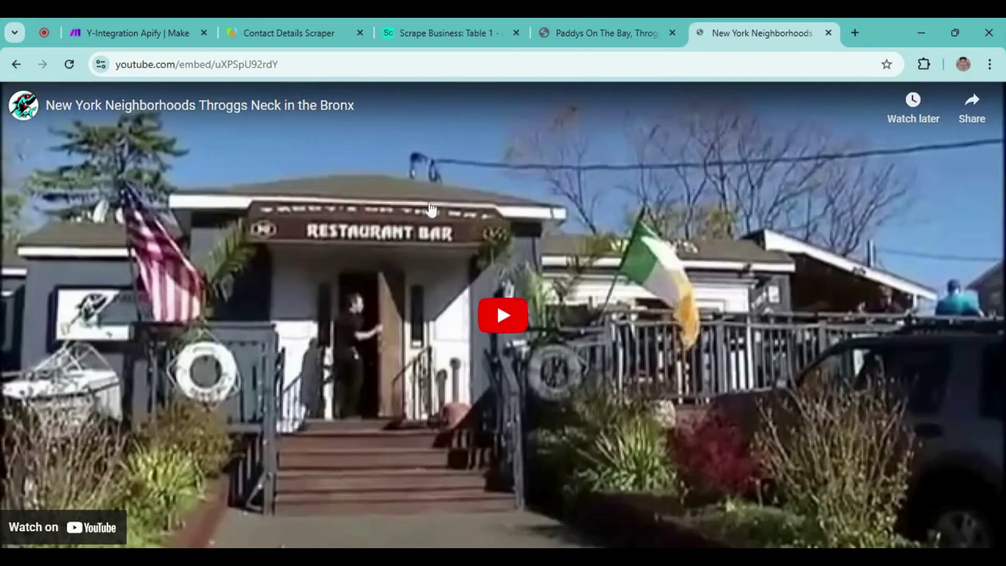
key("ctrl+w")
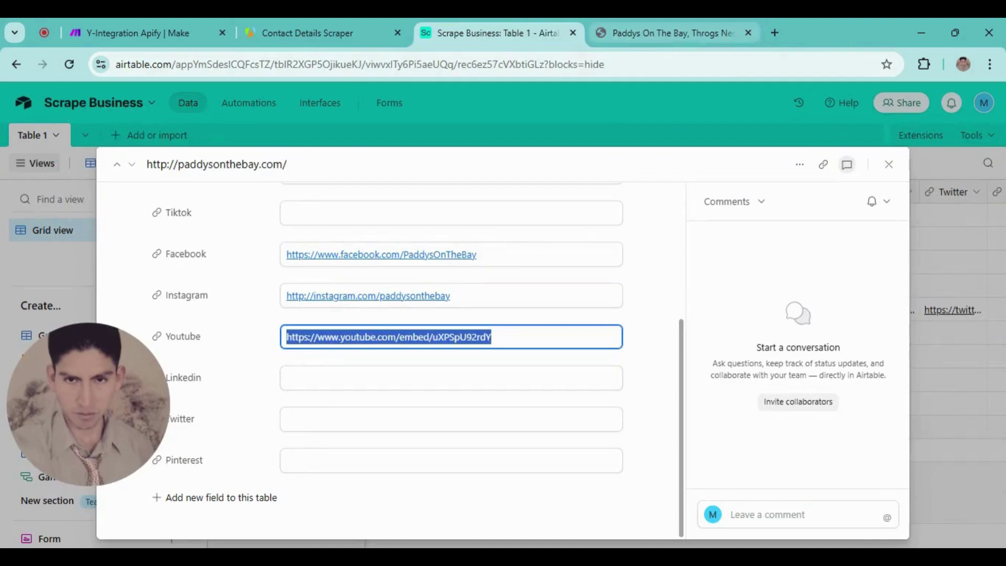
- Close the expanded record and review the email and social media columns across the rows of the grid view
left_click(889, 169)
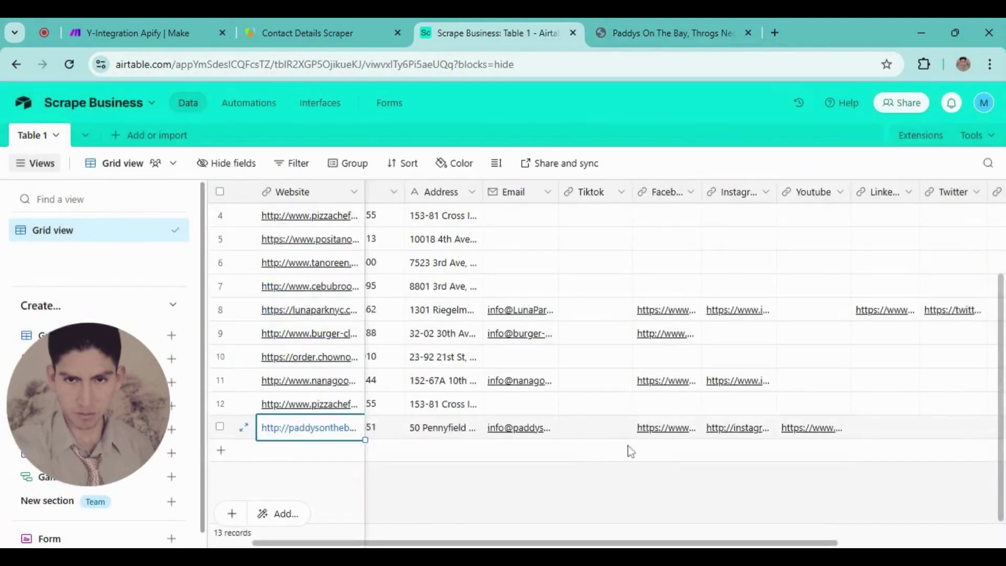
scroll(332, 356, "up", 3)
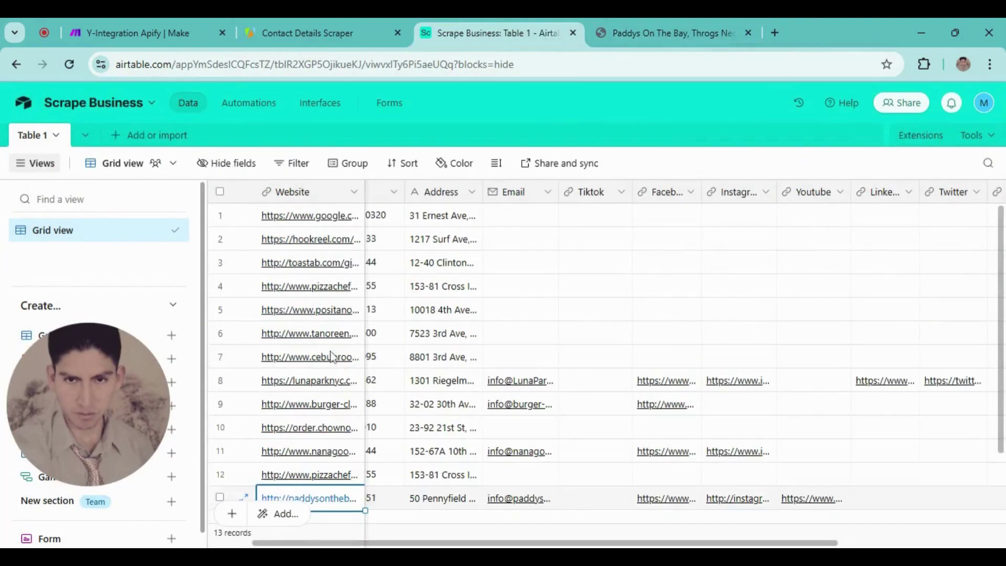
scroll(332, 356, "down", 4)
scroll(335, 354, "up", 4)
scroll(506, 404, "down", 3)
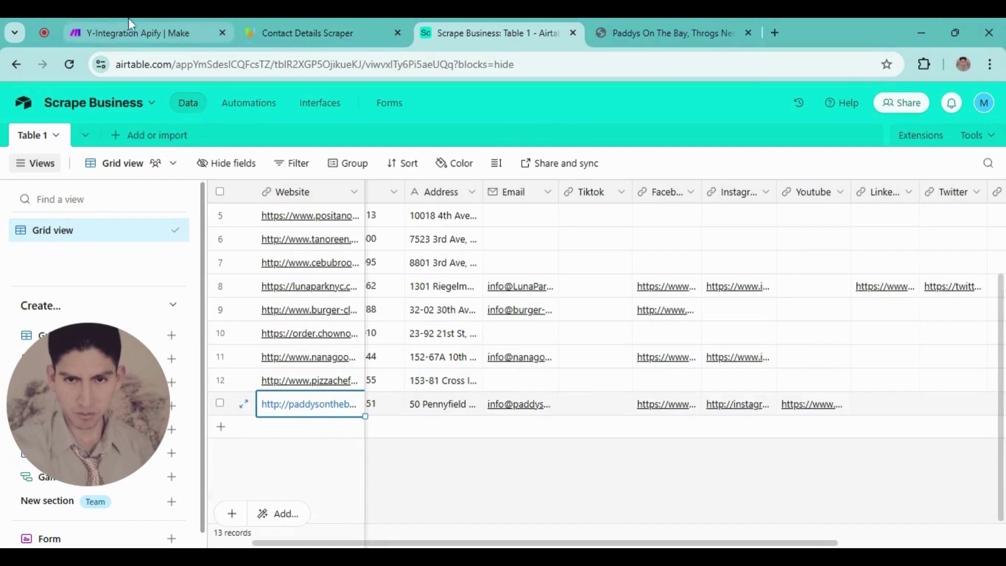
- Switch to the Y-Integration Apify scenario in Make and review the module chain from the first Apify actor to Airtable
left_click(145, 21)
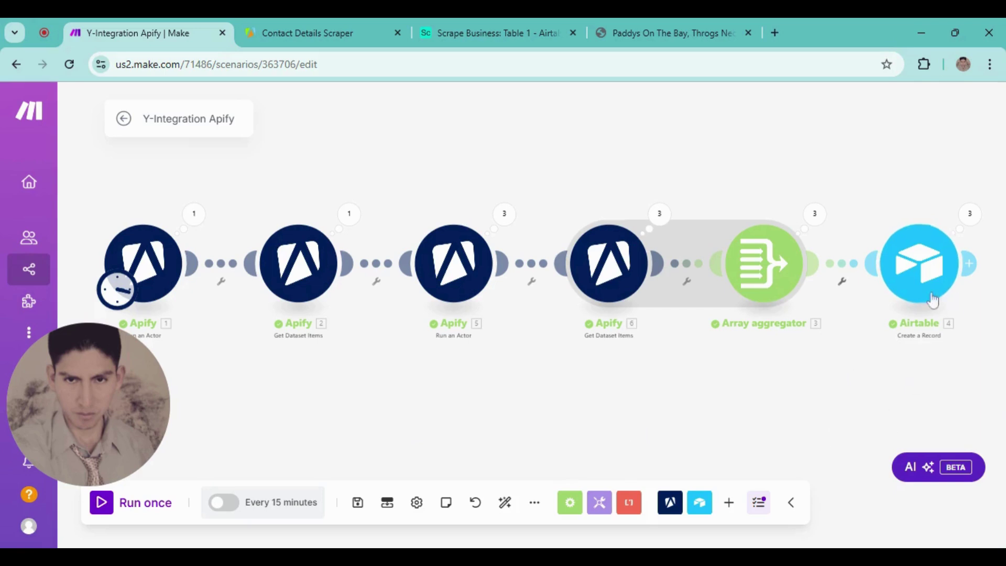
left_click_drag(922, 343, 680, 378)
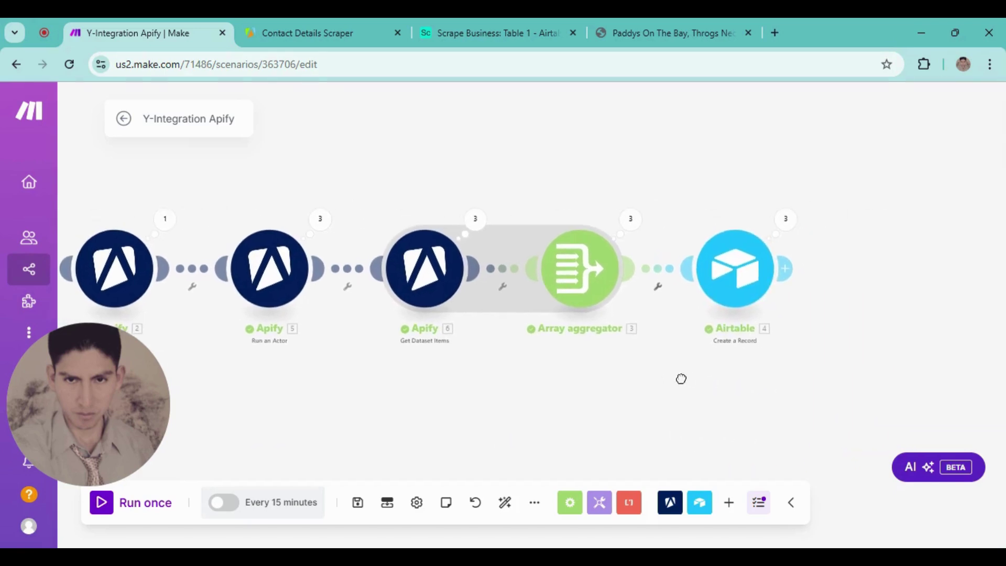
scroll(640, 382, "up", 2)
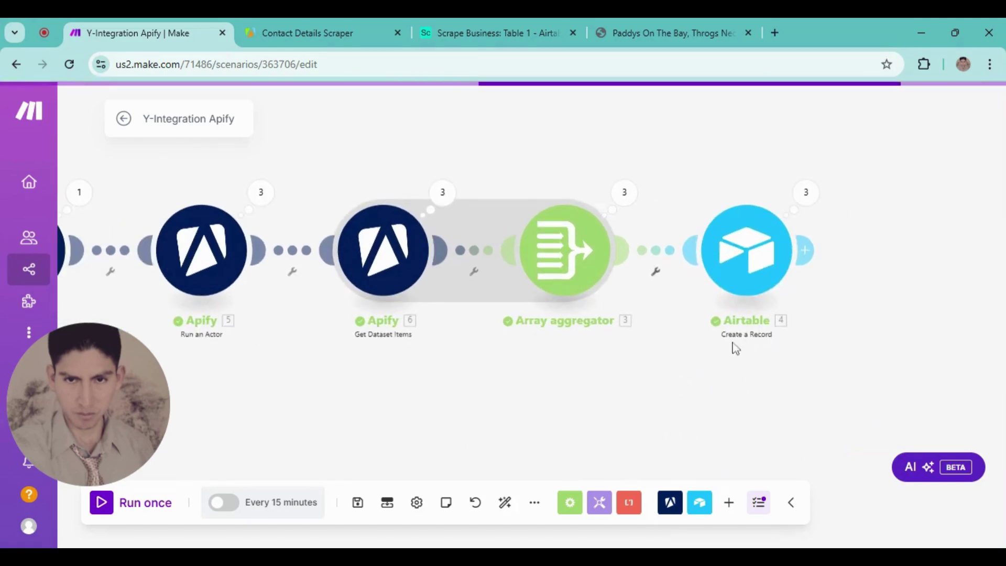
scroll(595, 393, "left", 3)
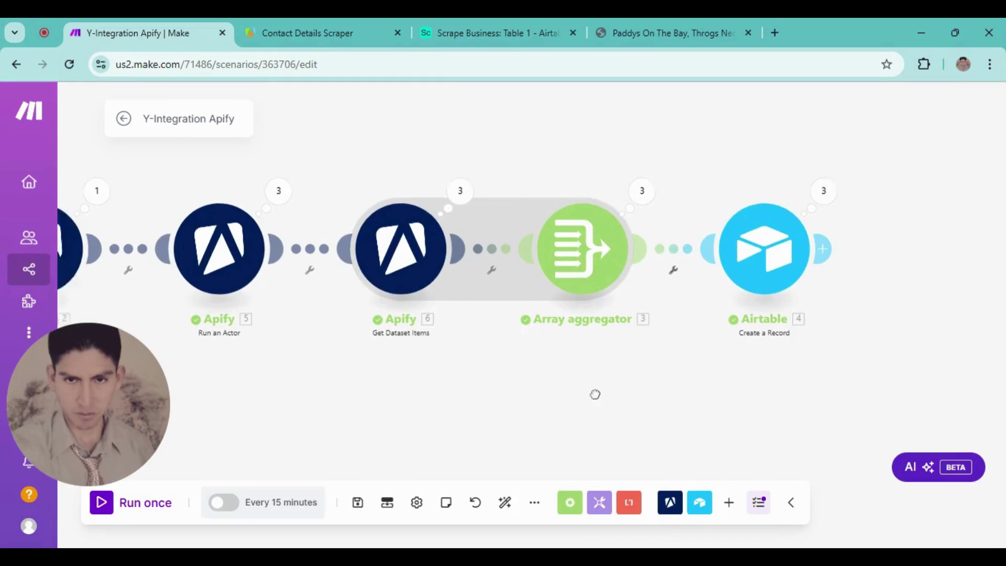
scroll(540, 407, "down", 1)
scroll(449, 413, "left", 4)
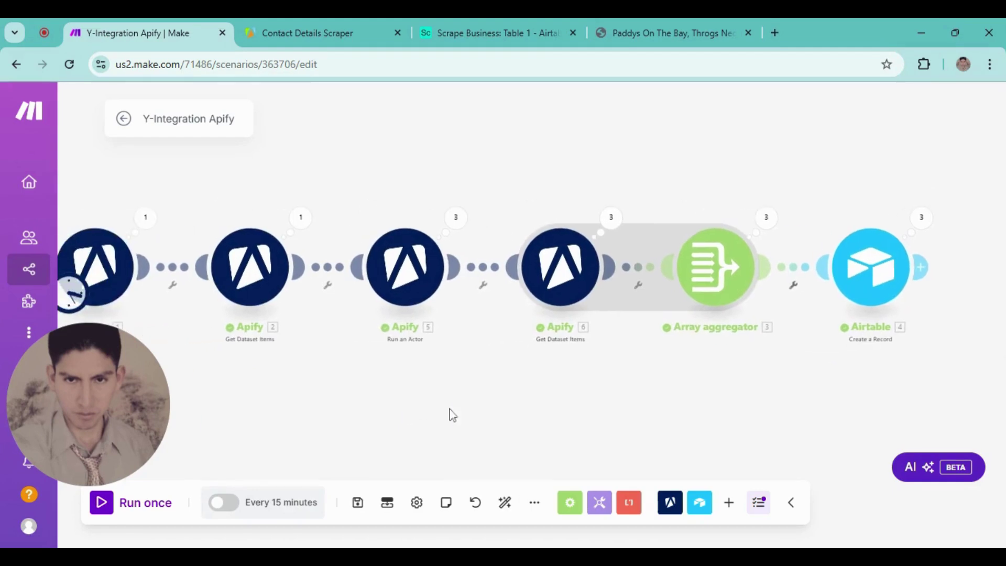
scroll(503, 395, "right", 1)
scroll(526, 392, "left", 2)
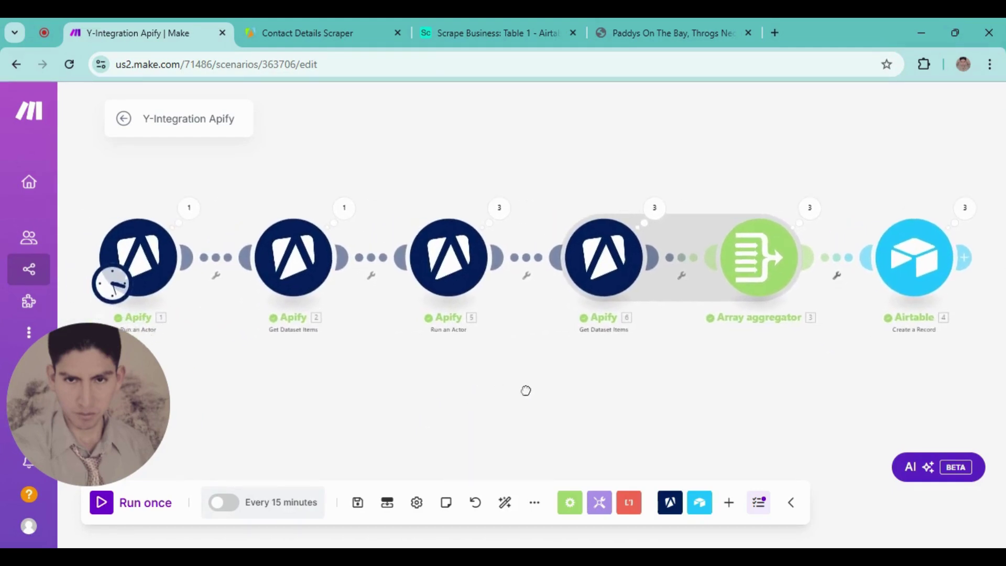
scroll(399, 399, "left", 2)
scroll(417, 409, "right", 1)
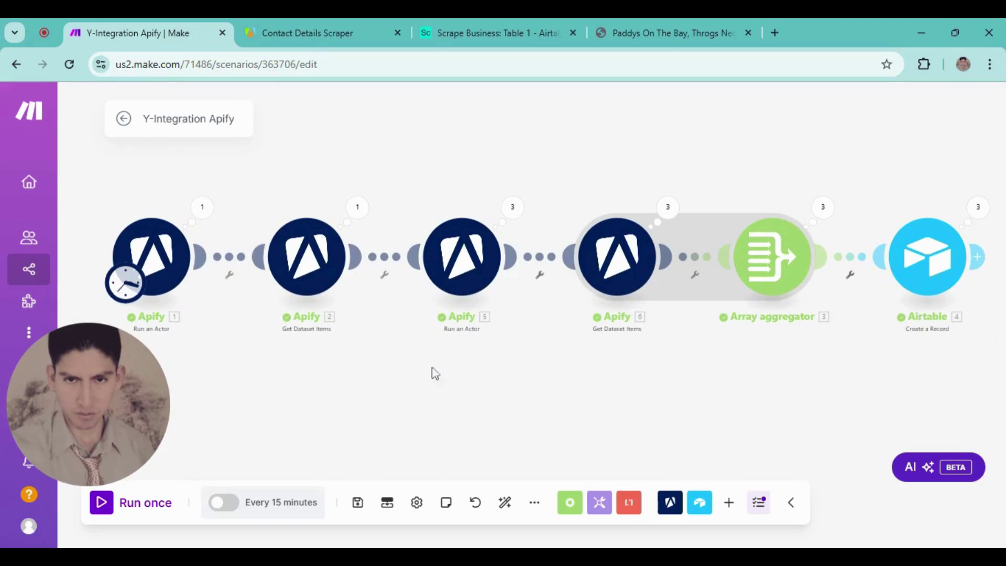
left_click_drag(611, 348, 629, 358)
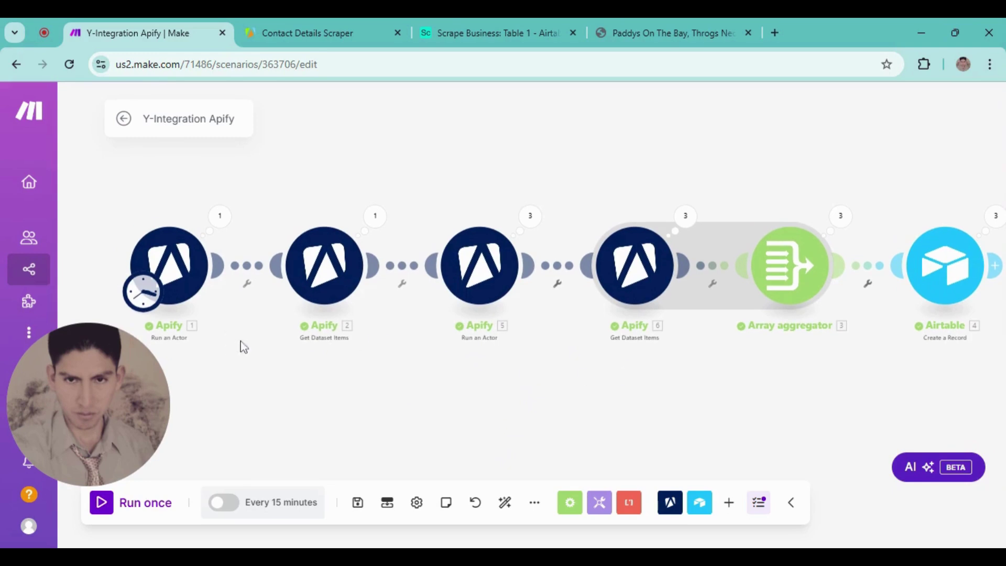
left_click_drag(240, 344, 420, 330)
left_click_drag(266, 249, 328, 301)
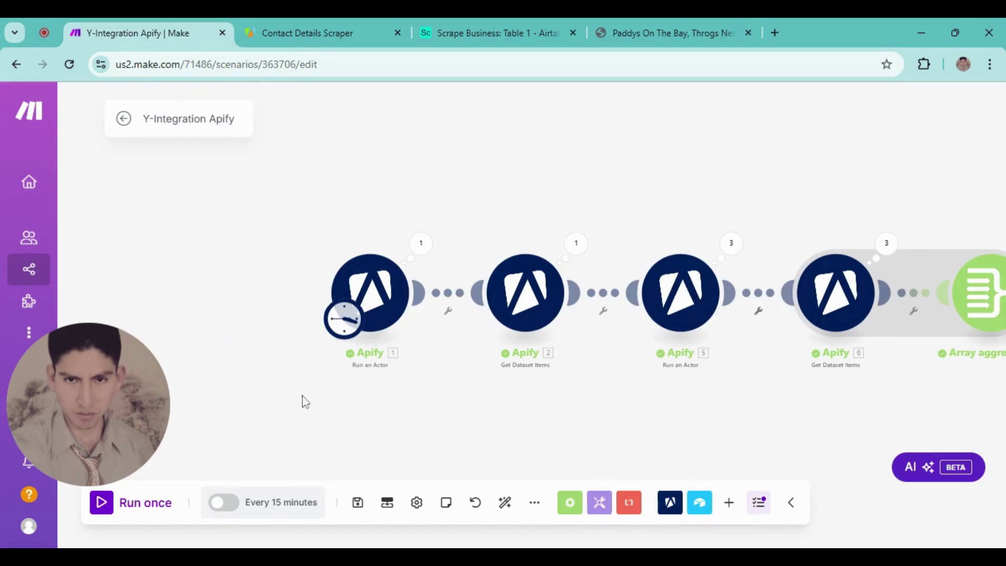
left_click_drag(398, 384, 279, 354)
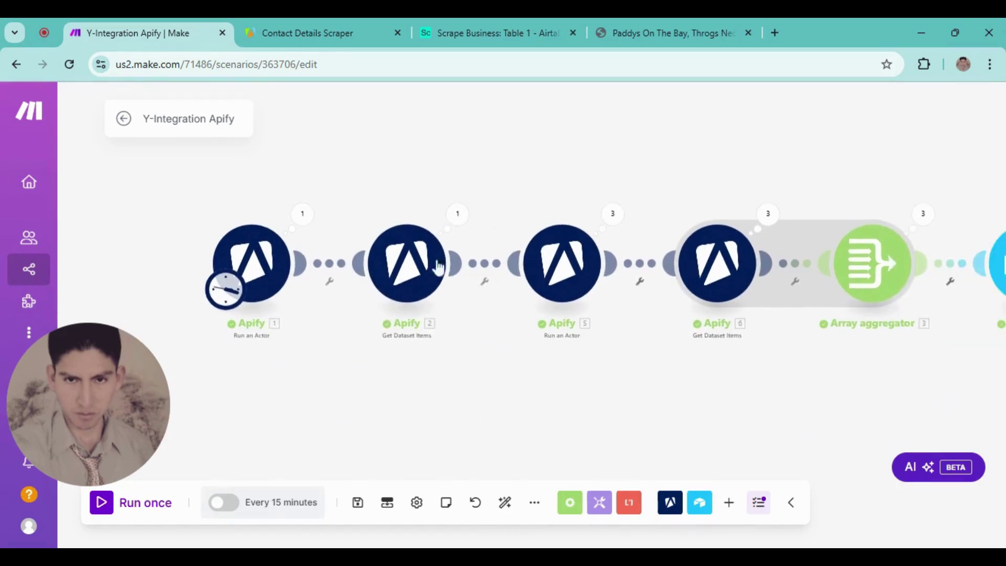
scroll(699, 454, "right", 5)
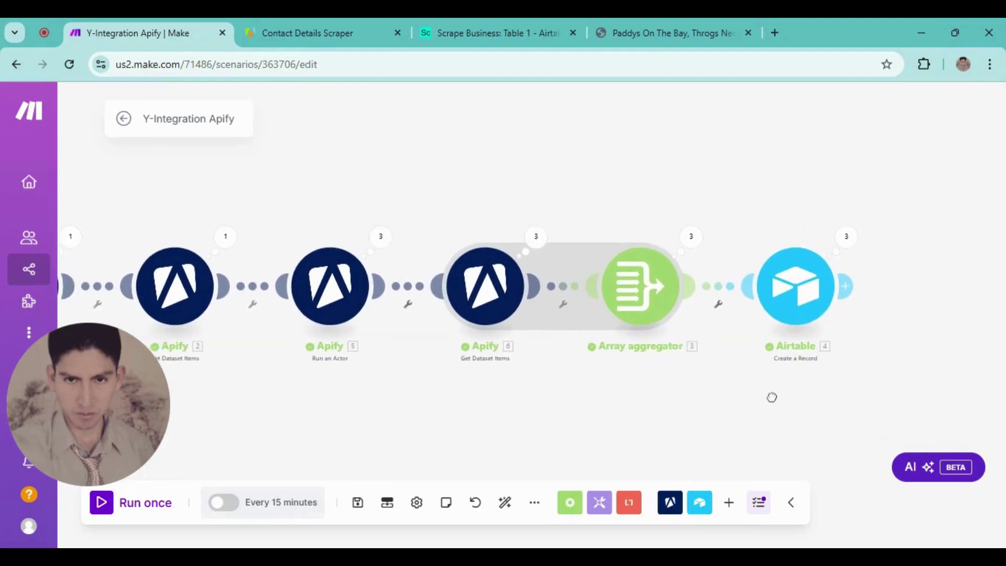
- Search the modules that can follow the Airtable module for "em" to view the email options, and dismiss the list
scroll(770, 403, "down", 2)
left_click(701, 269)
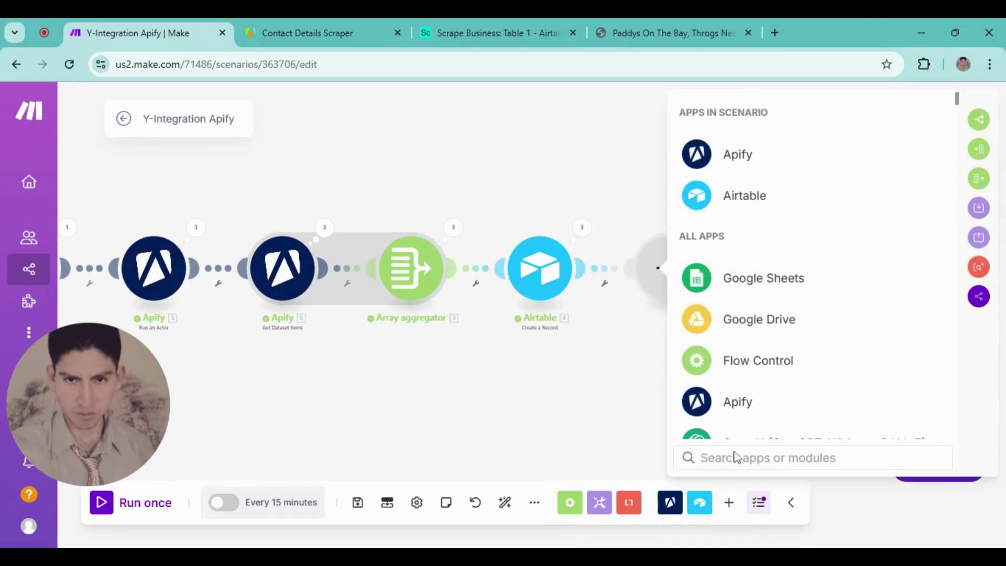
type("em")
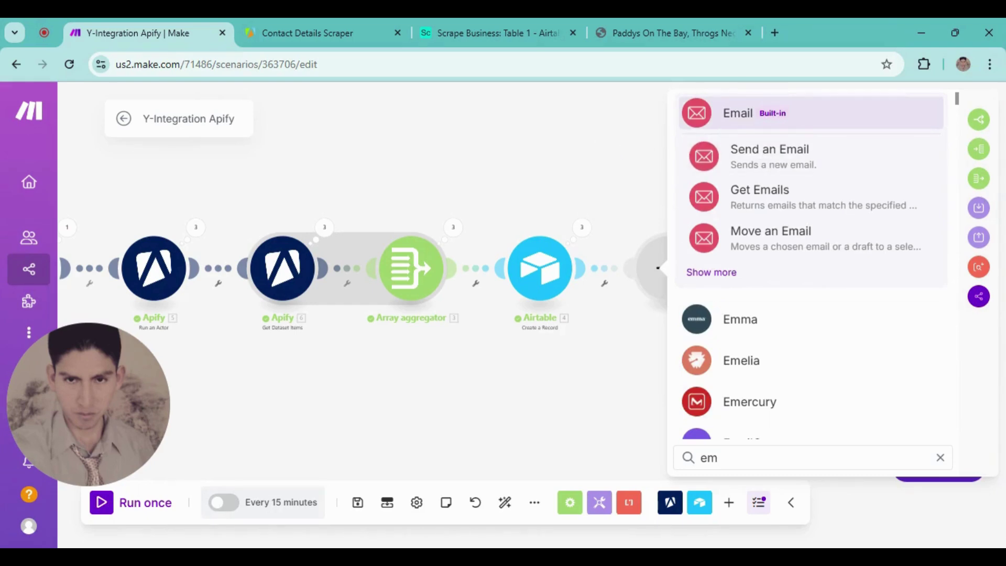
left_click(589, 128)
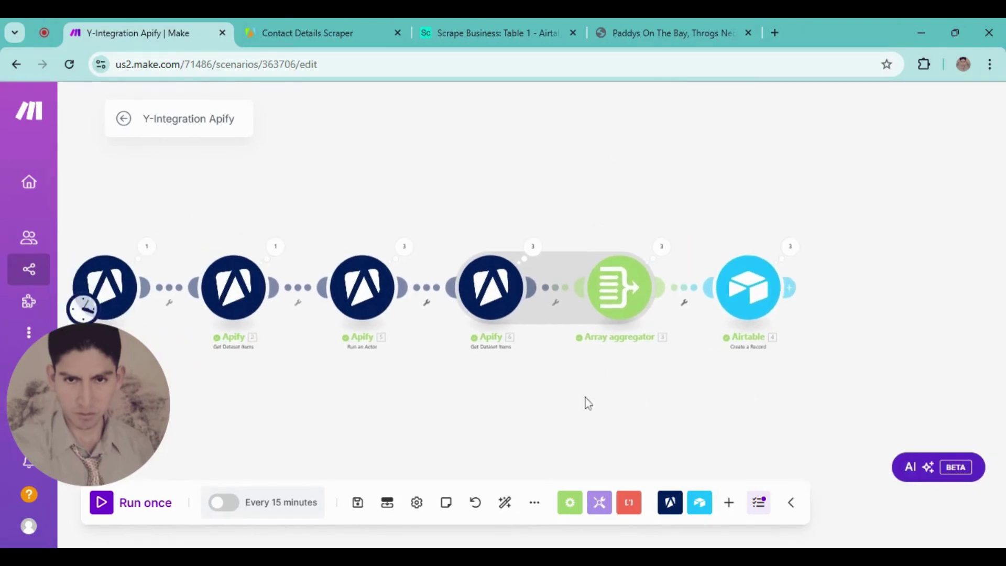